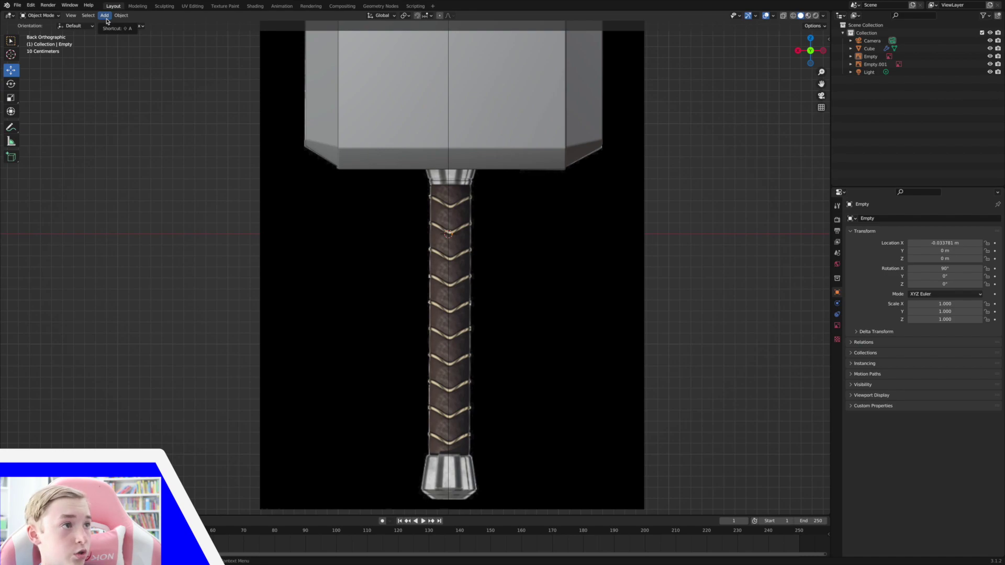
- Add a mesh cylinder and scale it down uniformly to the width of the reference hammer's handle
click(106, 21)
mouse_move(131, 24)
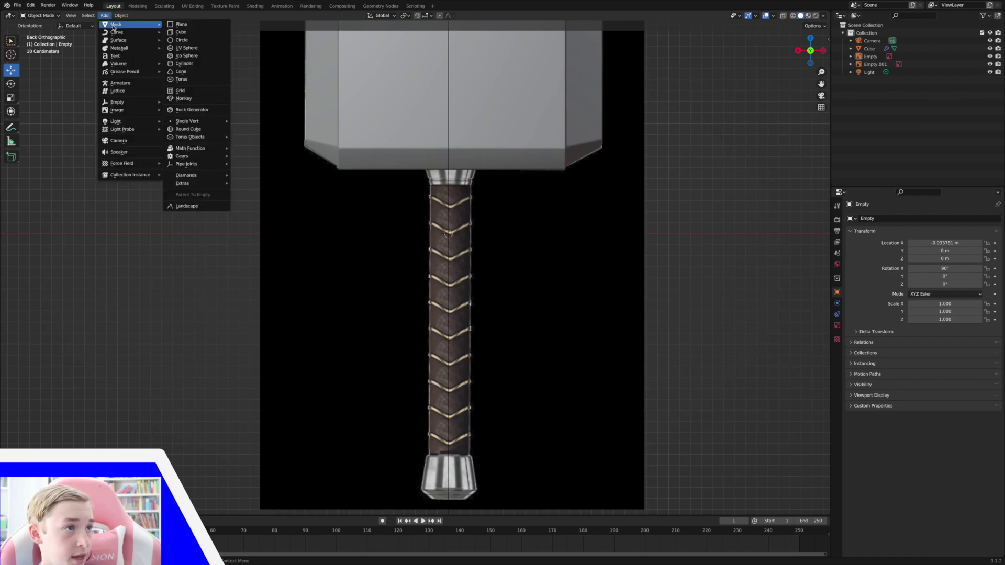
click(209, 64)
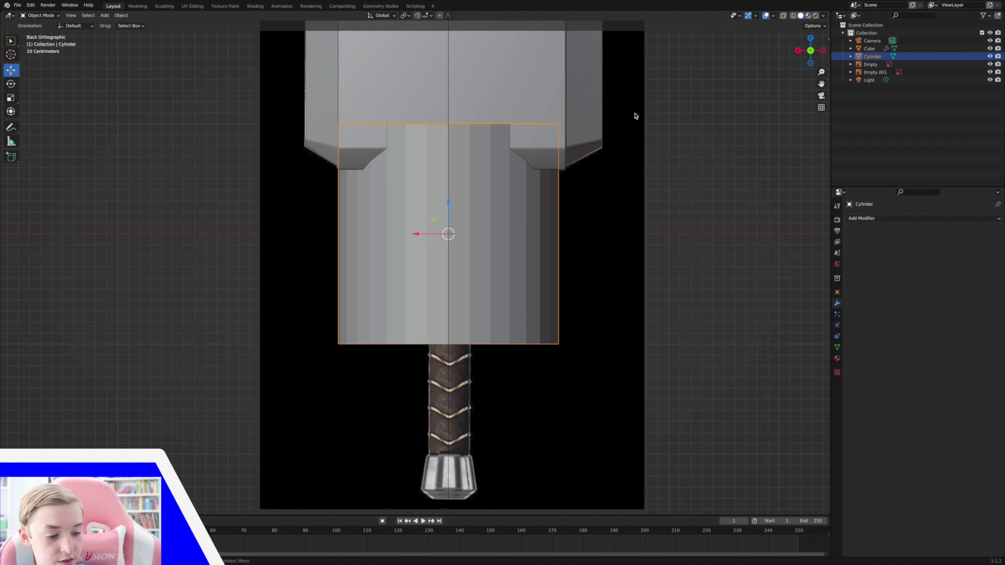
key(s)
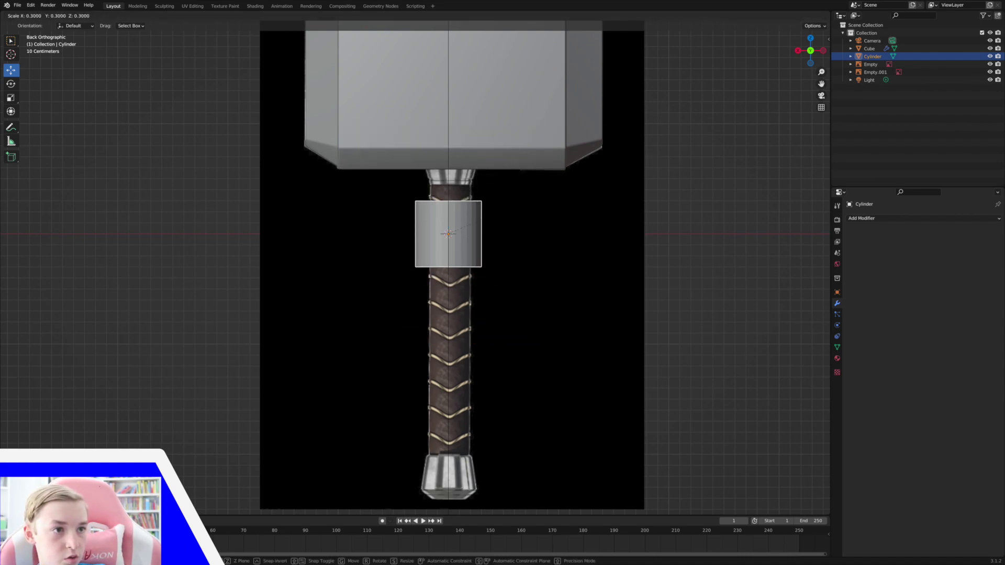
click(458, 234)
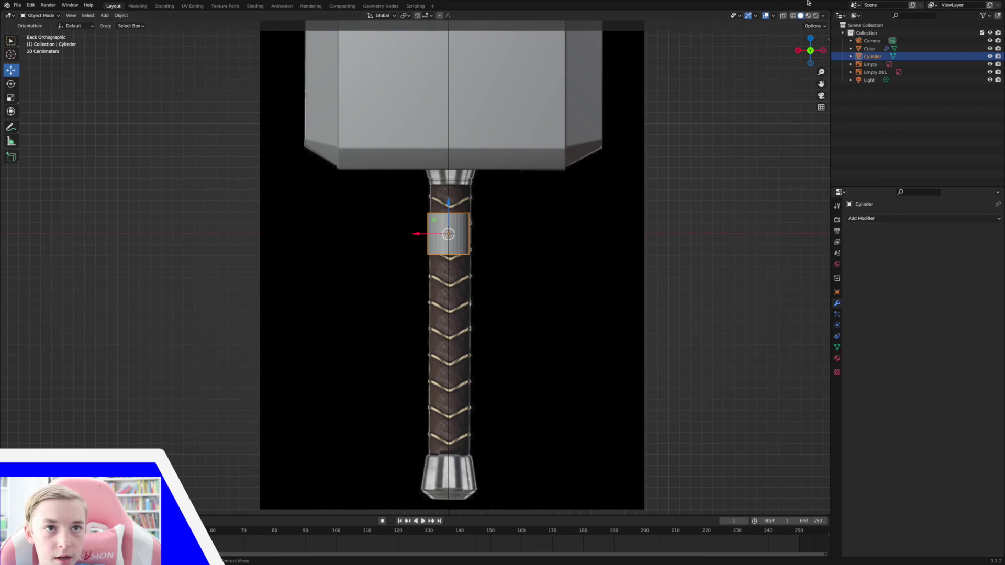
- Show the scene in wireframe and move the cylinder along X to align it with the reference handle
click(793, 15)
drag(821, 72, 822, 51)
shift+middle_drag(495, 160, 419, 160)
key(g)
key(x)
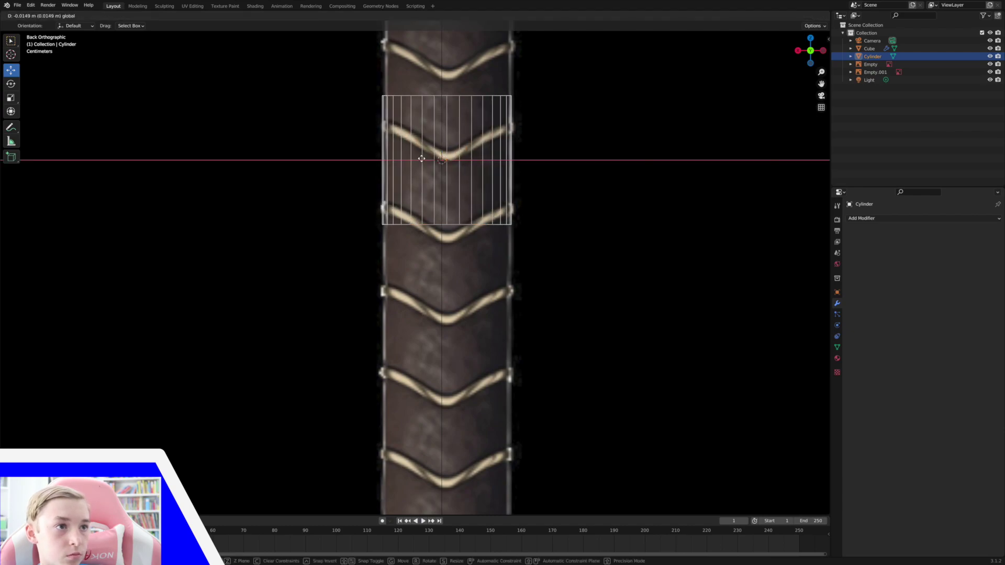
click(422, 159)
- Move the cylinder down the handle and stretch it along Z from inside the hammer head to the metal pommel
drag(822, 71, 821, 160)
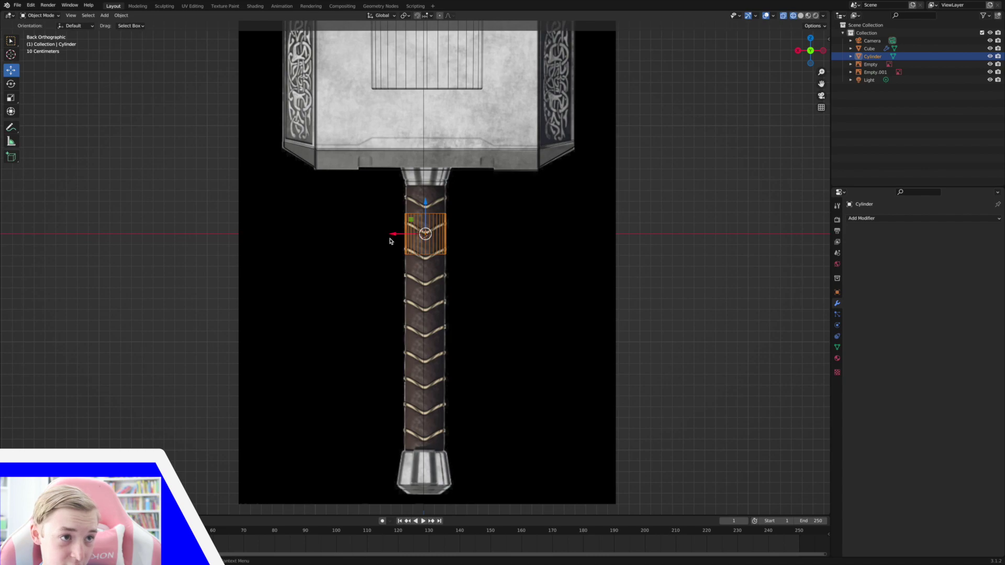
drag(426, 202, 425, 264)
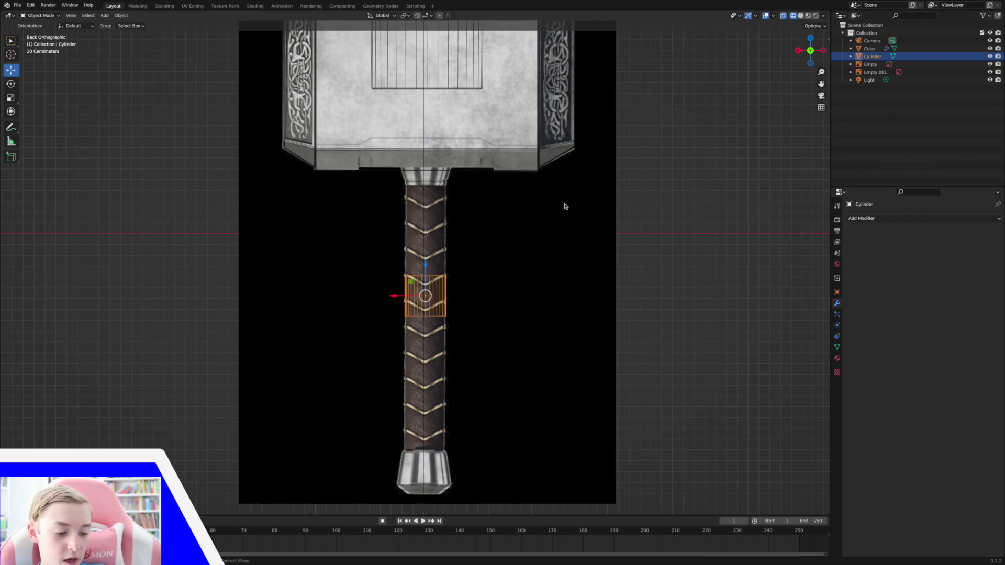
key(s)
key(z)
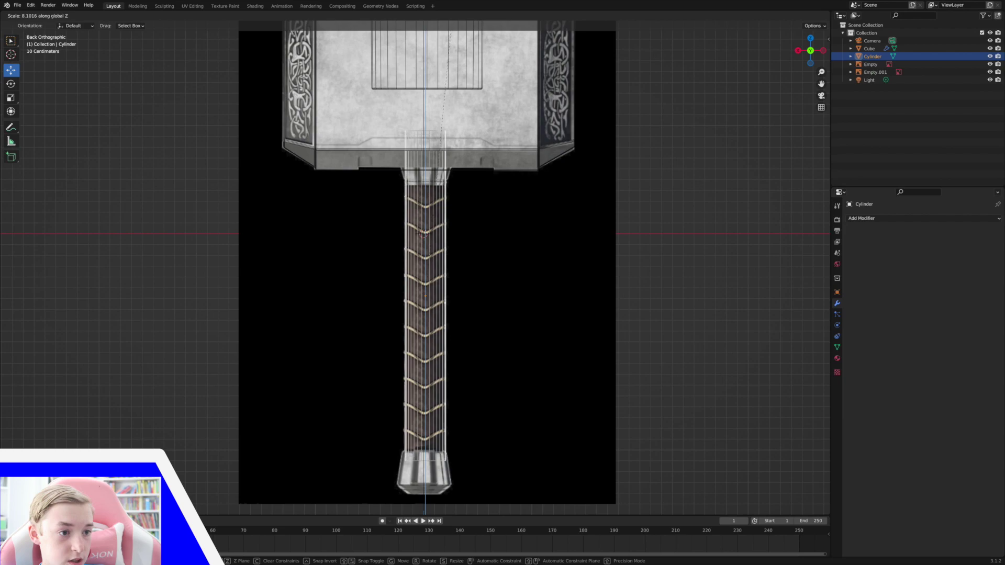
click(434, 226)
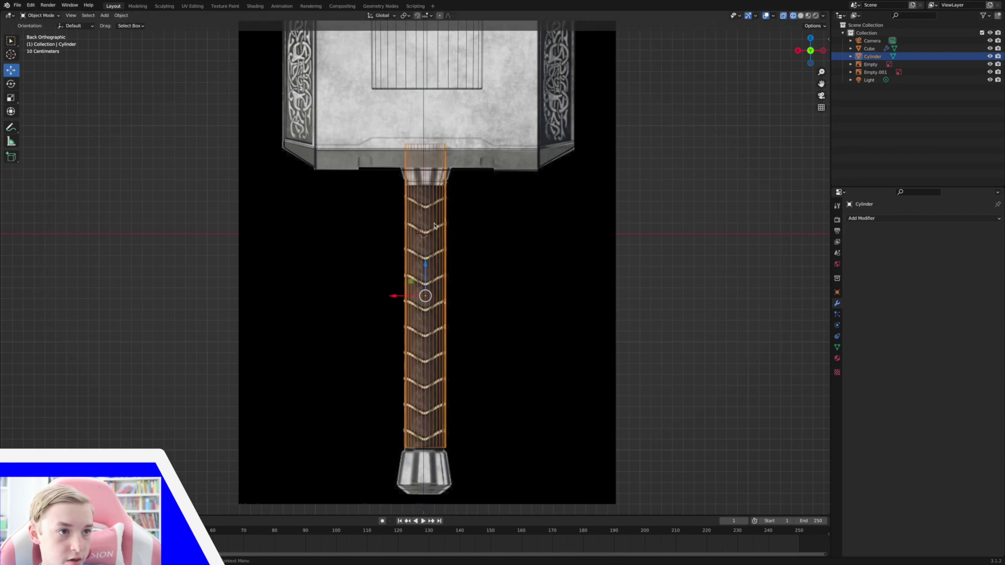
key(alt+a)
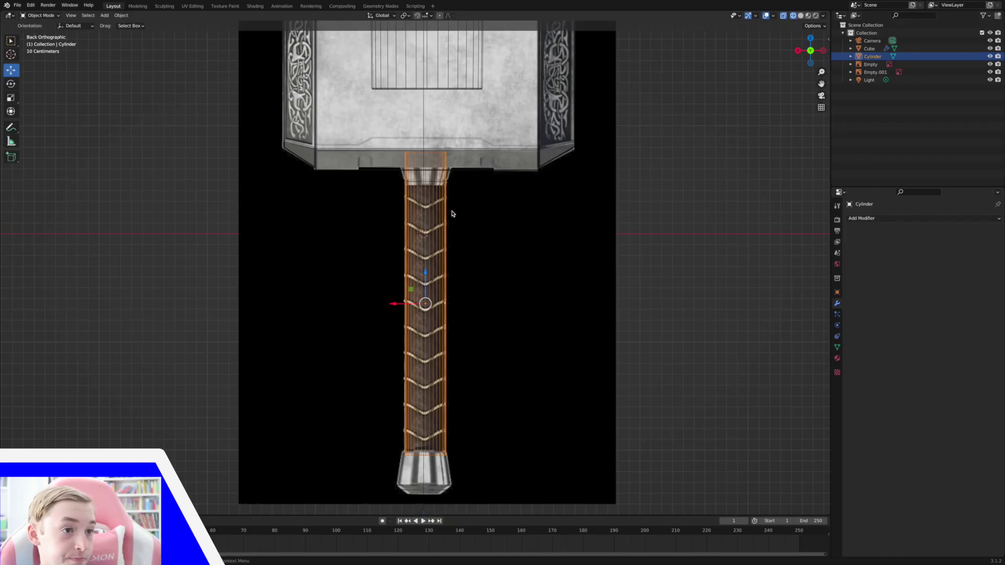
- In Edit Mode, add horizontal loop cuts around the cylinder at the outer ends of the handle's middle and lower V-shaped cords
key(Tab)
drag(821, 72, 821, 49)
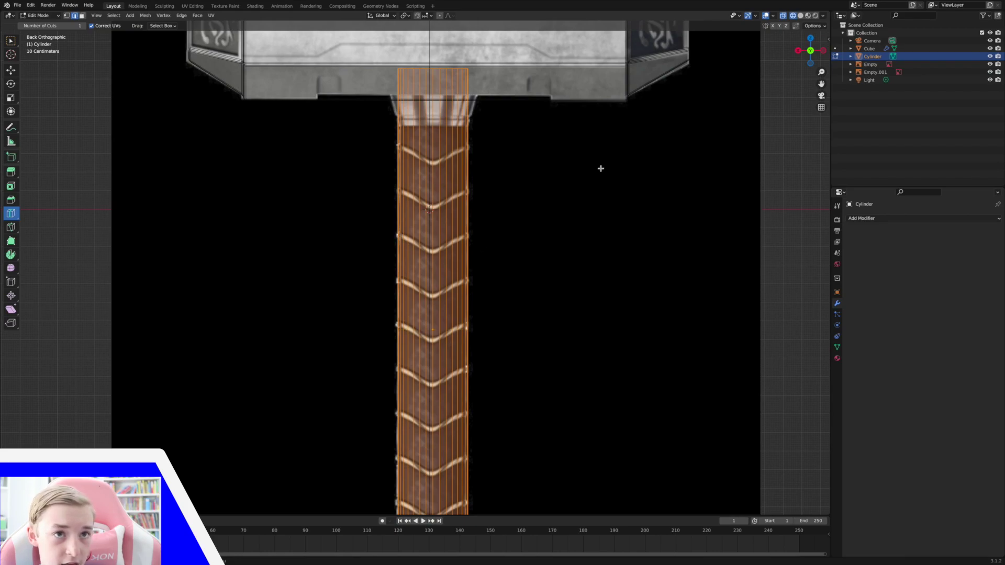
drag(821, 83, 366, 240)
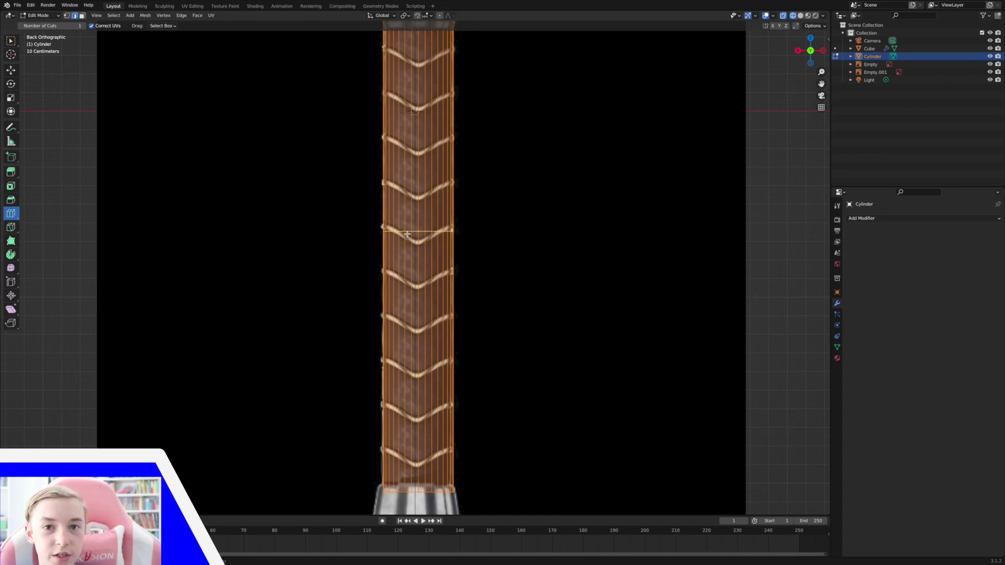
drag(408, 234, 408, 228)
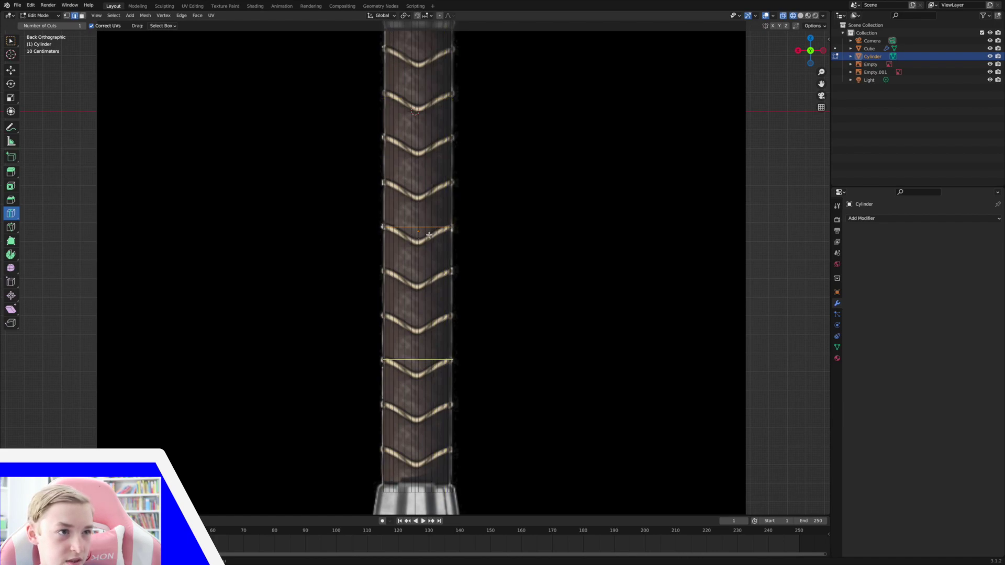
drag(391, 99, 399, 183)
drag(399, 349, 404, 293)
drag(412, 404, 408, 359)
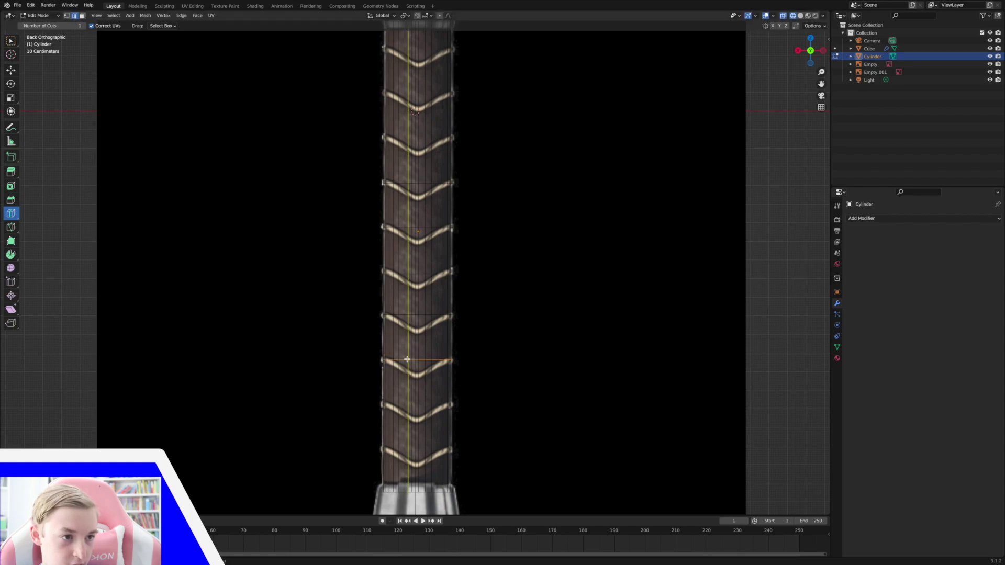
drag(403, 436, 399, 415)
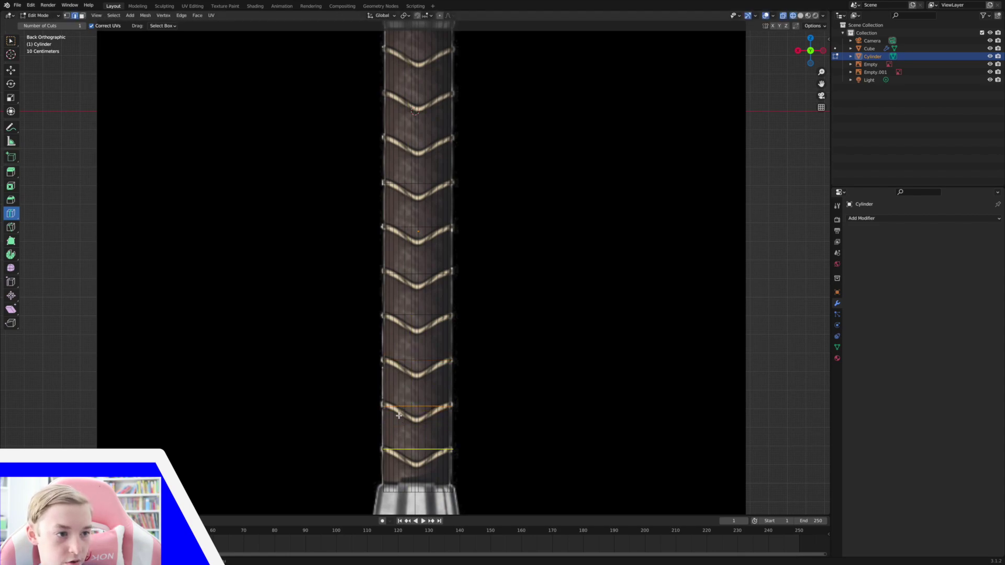
click(400, 446)
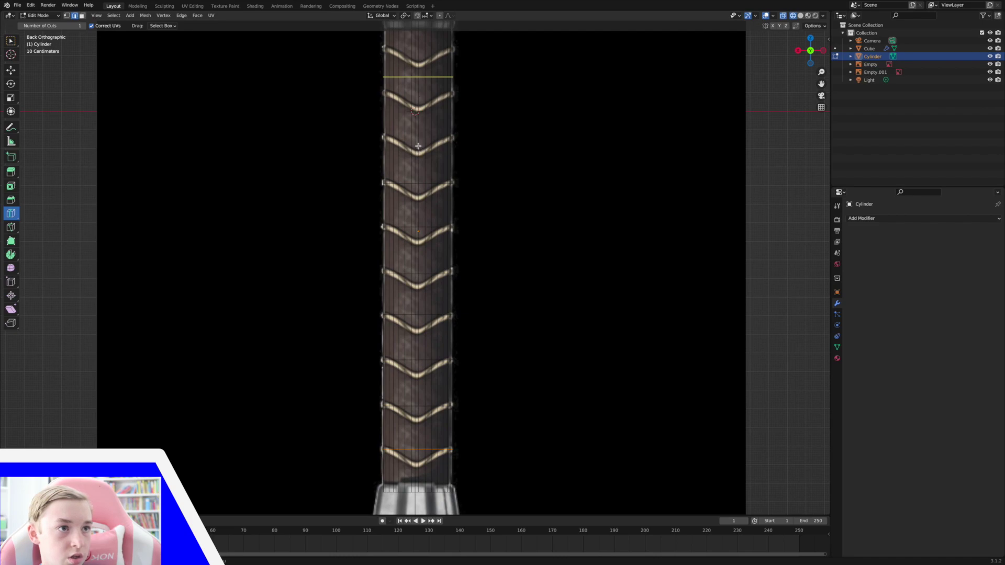
drag(416, 67, 423, 135)
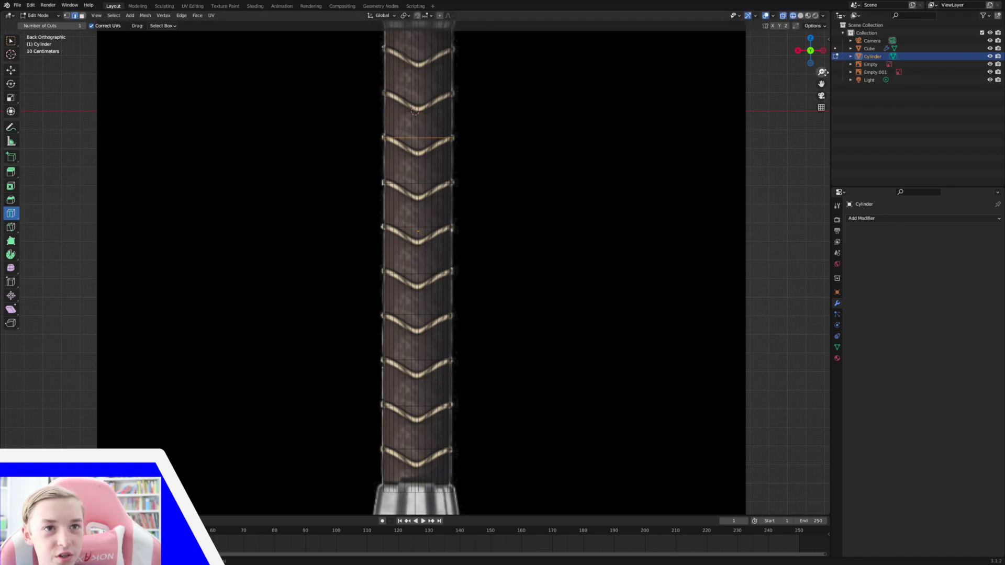
- Add horizontal loop cuts at the outer ends of the two uppermost V-shaped cords just below the hammer head
scroll(820, 72, down, 1)
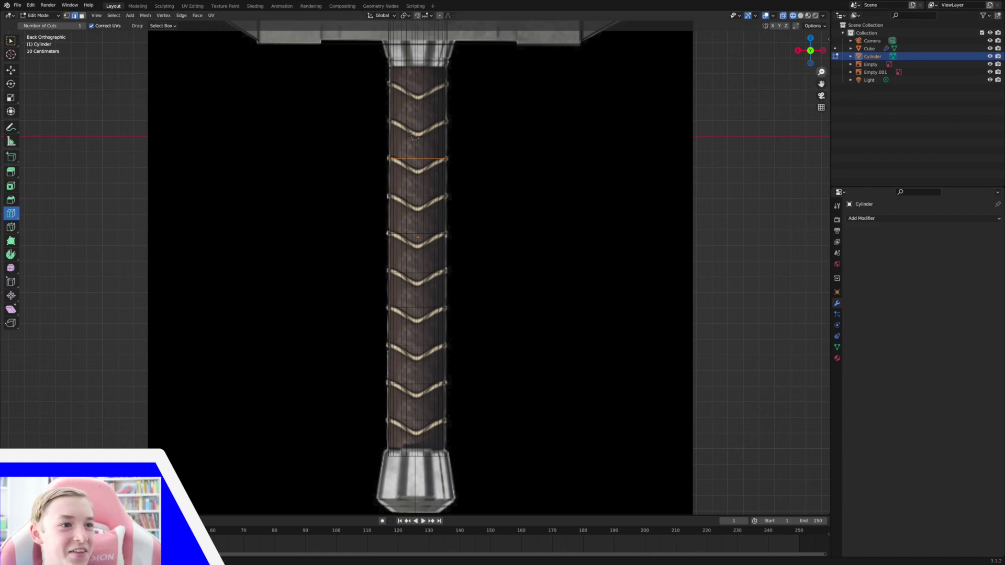
drag(822, 72, 822, 63)
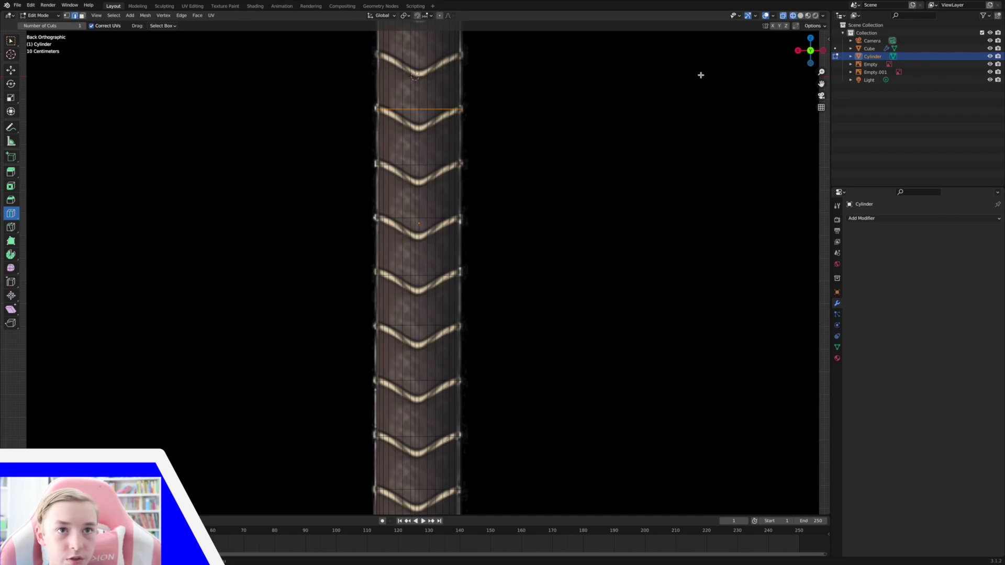
drag(822, 84, 819, 251)
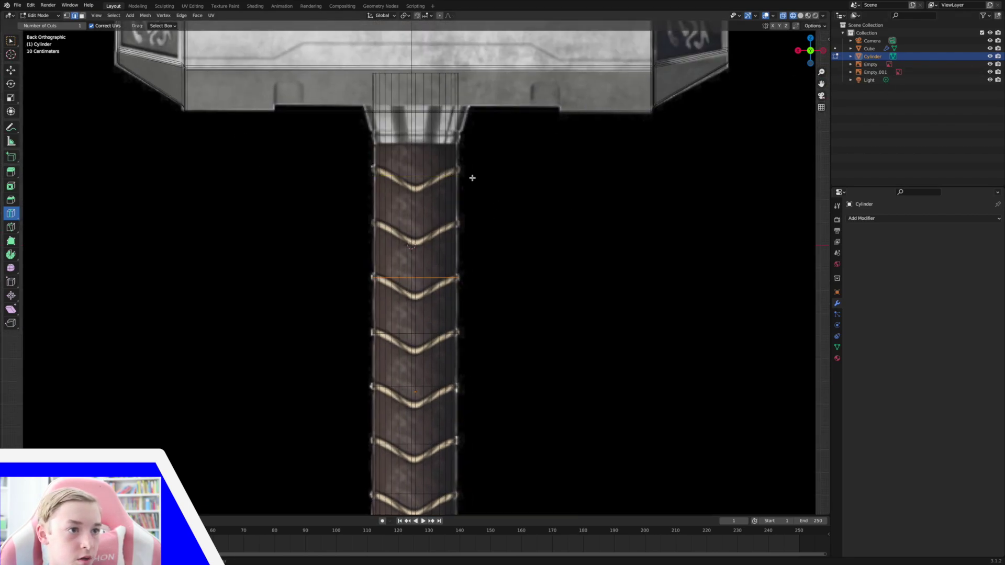
drag(403, 176, 408, 223)
drag(420, 148, 422, 168)
key(Tab)
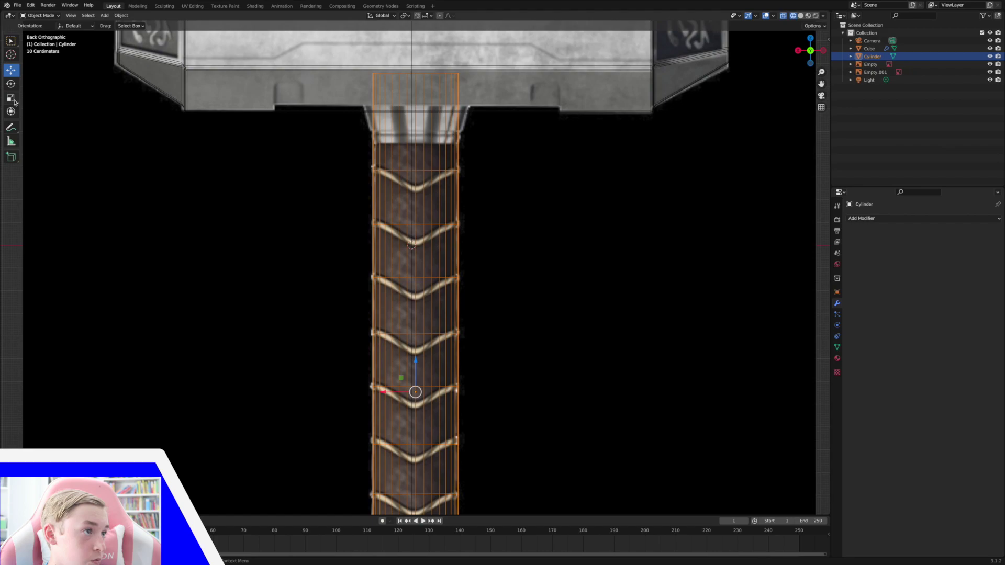
click(14, 132)
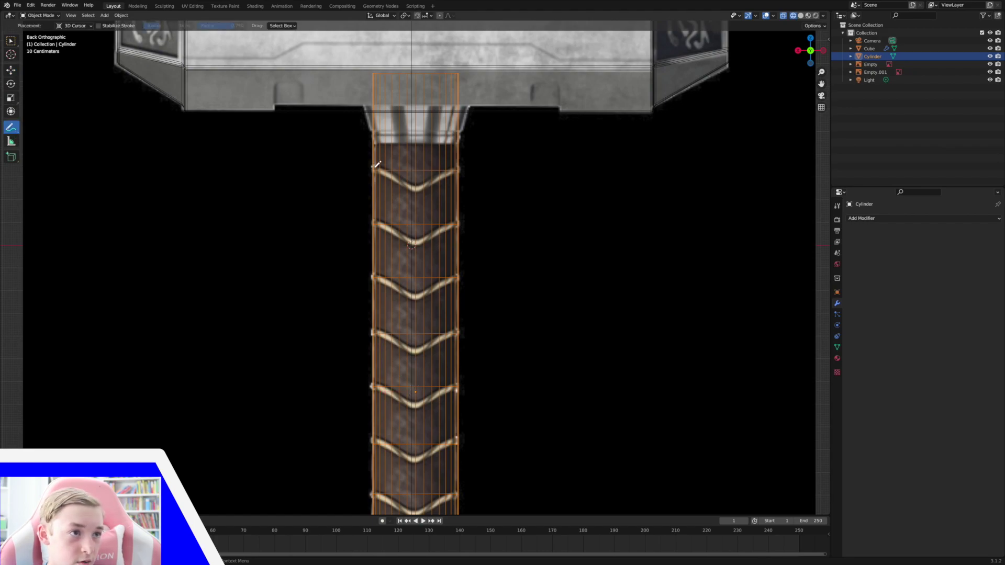
drag(373, 168, 455, 170)
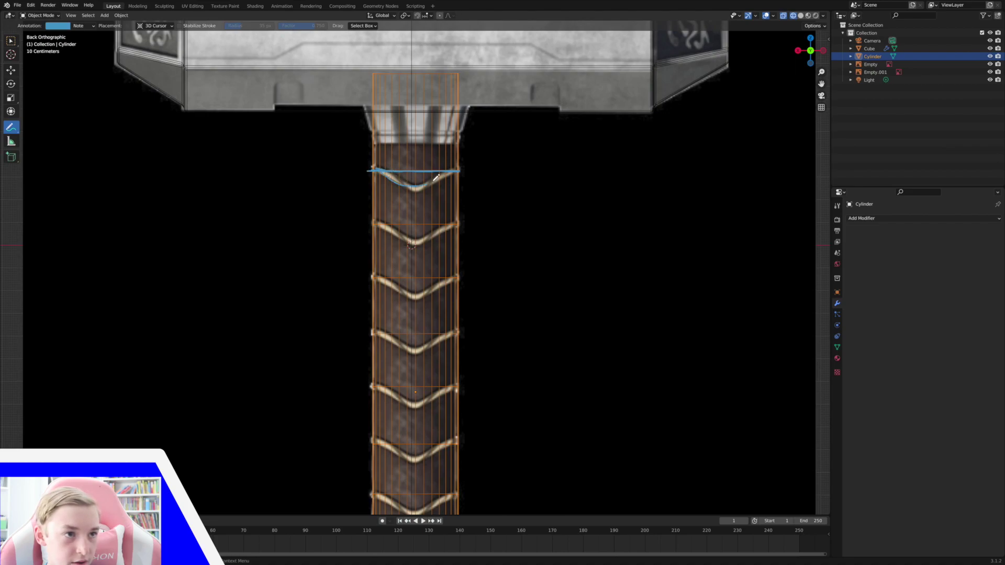
drag(438, 171, 418, 182)
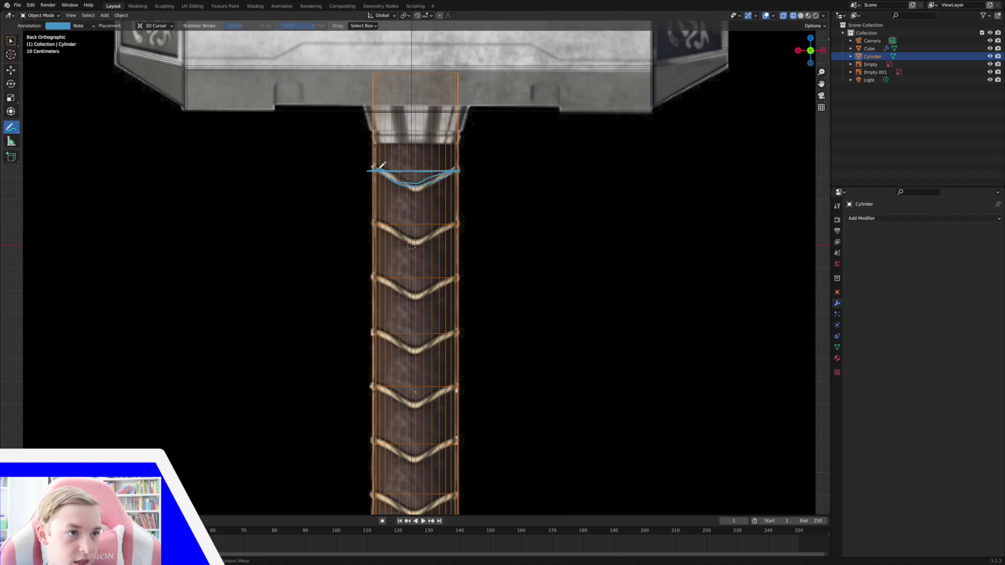
key(ctrl+z)
key(ctrl+z)
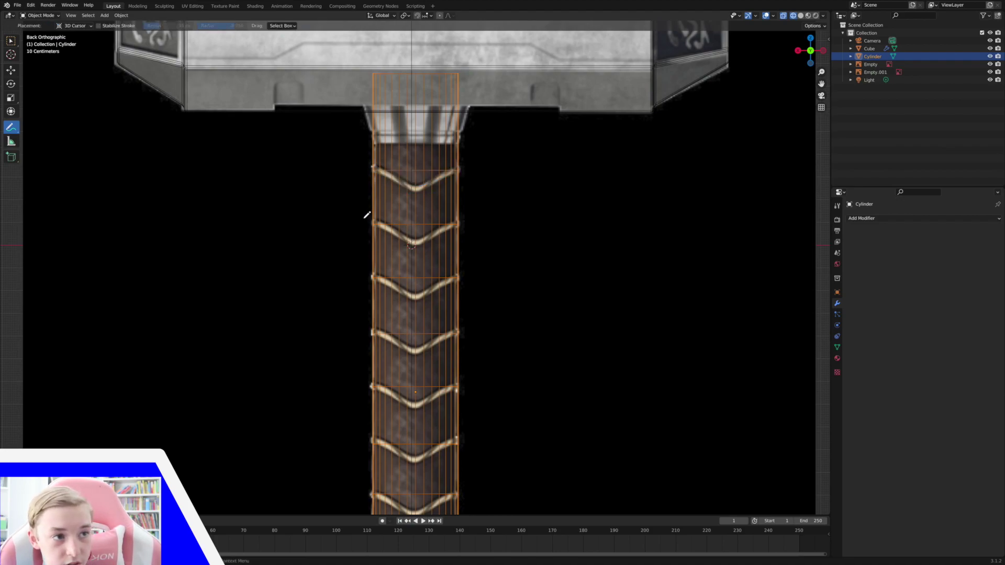
drag(363, 221, 598, 227)
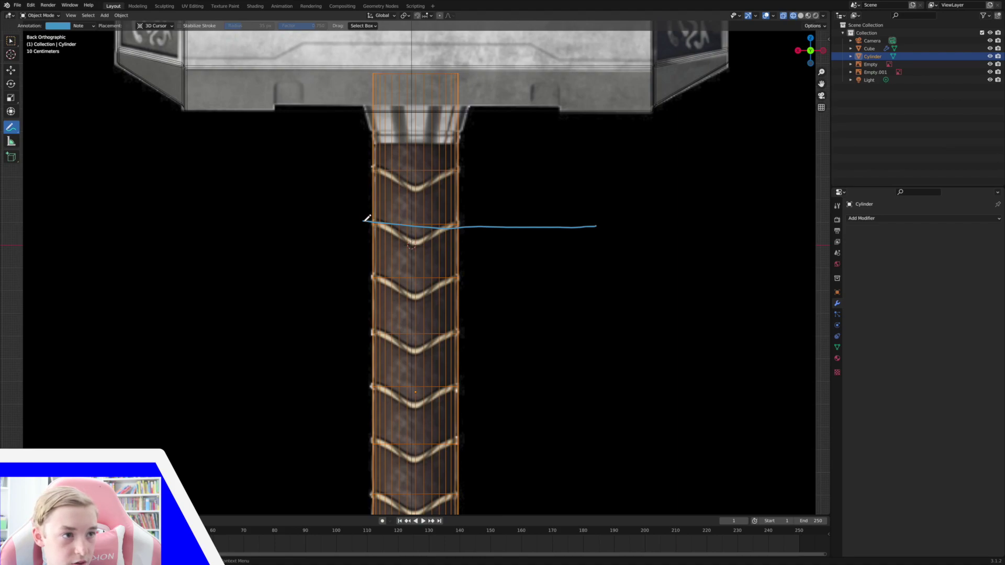
drag(412, 245, 460, 223)
key(ctrl+z)
key(ctrl+z)
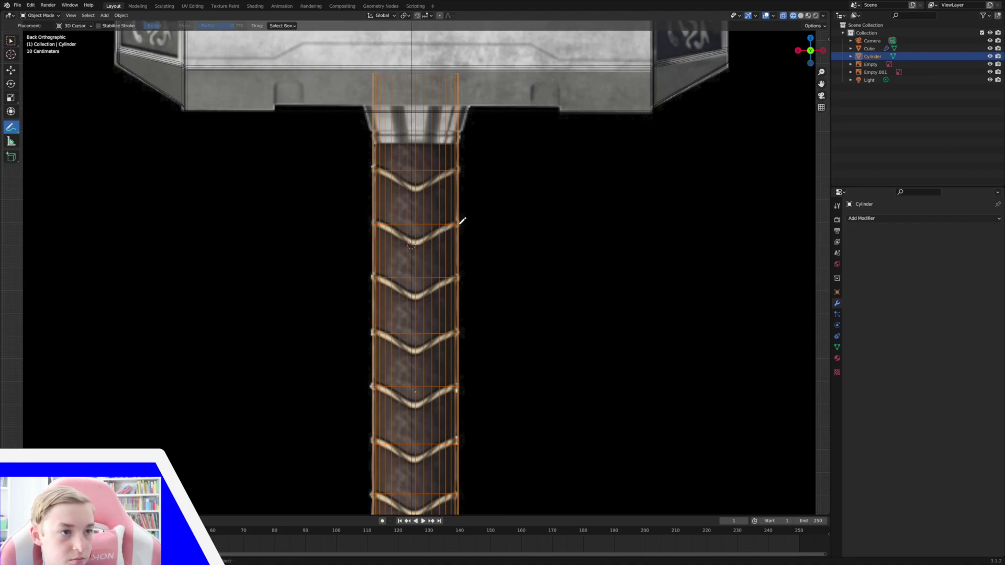
click(11, 41)
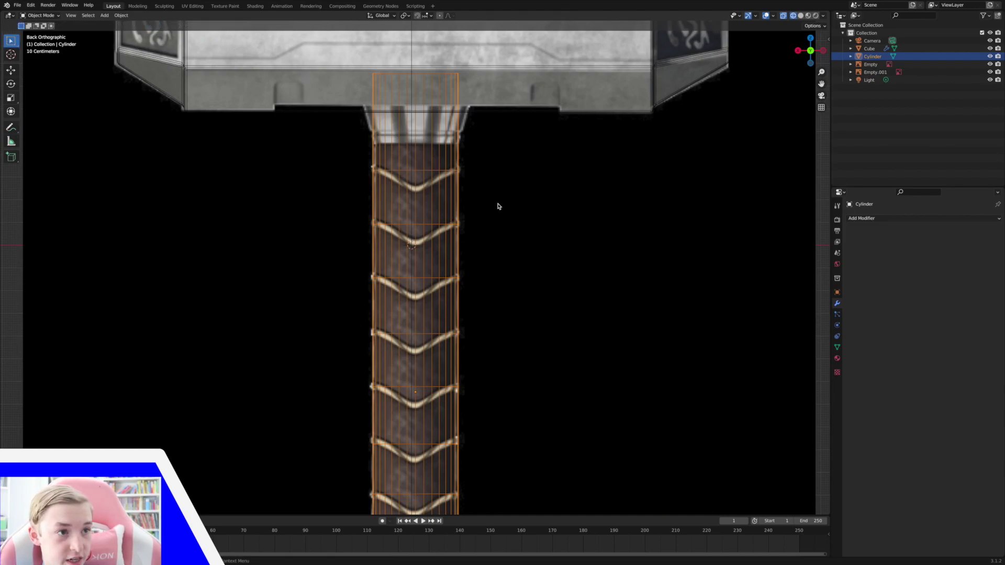
key(Tab)
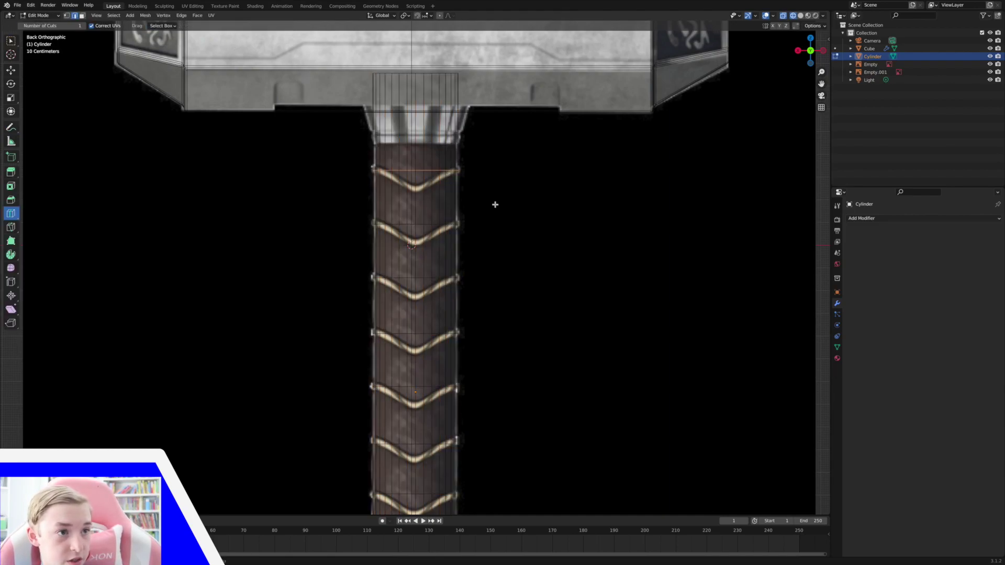
- Switch the handle mesh to vertex selection with the Move tool active and wireframe shading on
click(67, 16)
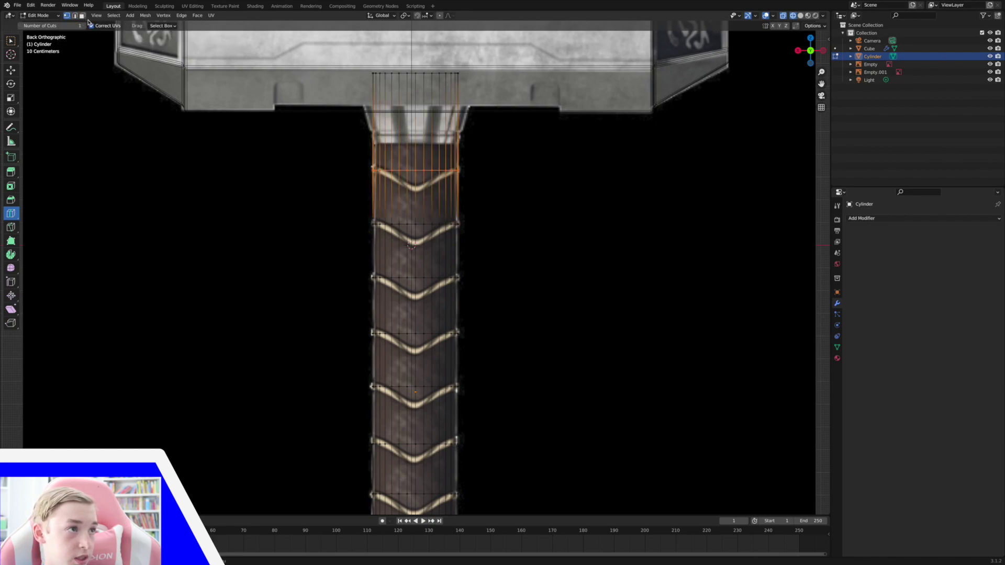
click(800, 15)
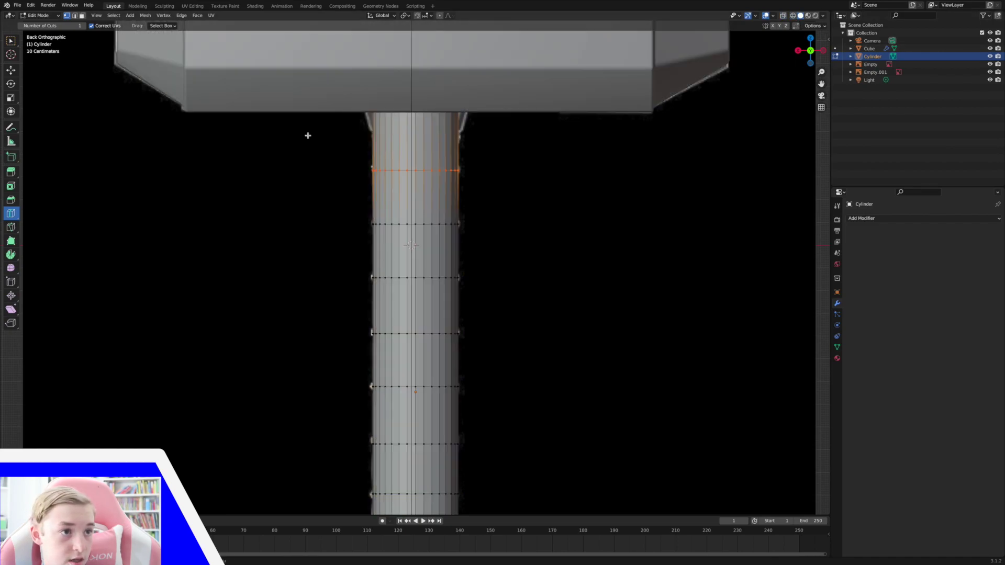
click(11, 70)
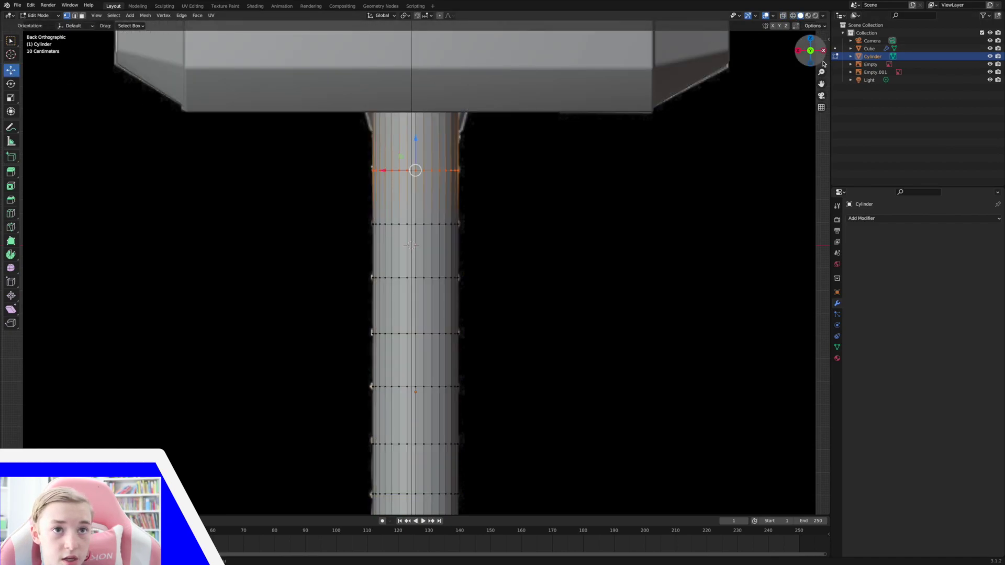
drag(822, 72, 822, 67)
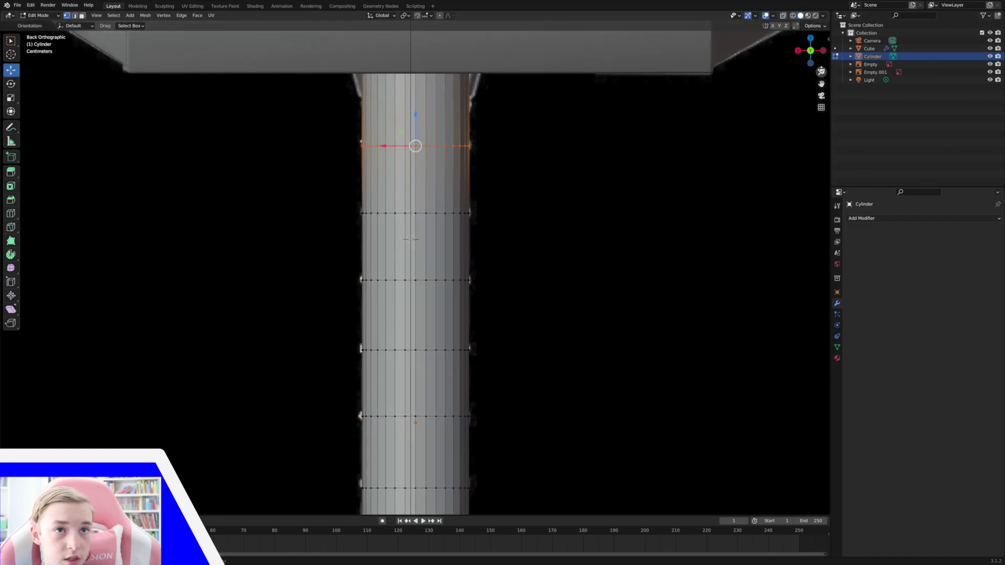
click(794, 16)
- In wireframe shading, select the handle's central column of loop-cut vertices from the hammer head to the pommel
scroll(822, 72, down, 3)
drag(822, 72, 819, 24)
click(657, 142)
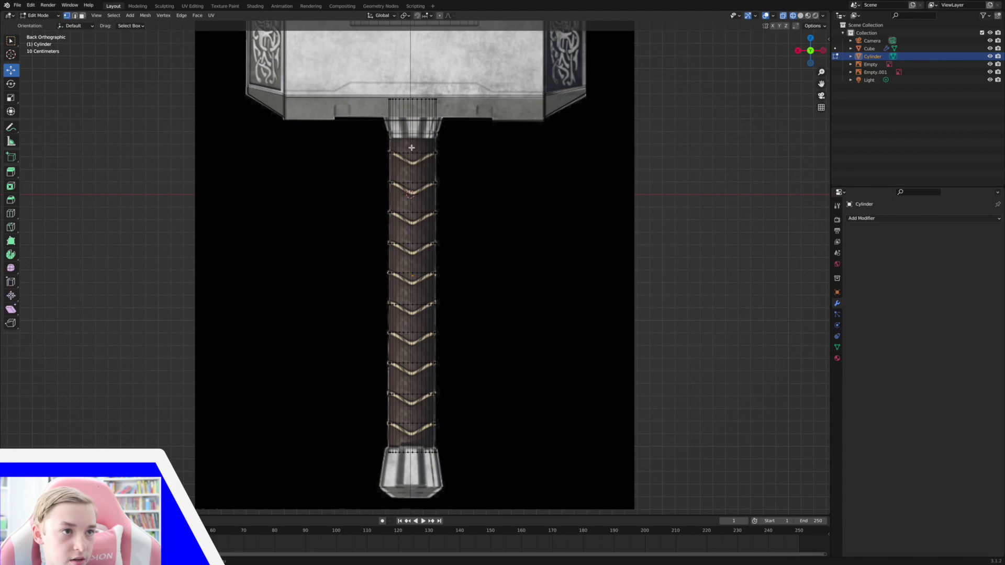
drag(411, 148, 412, 334)
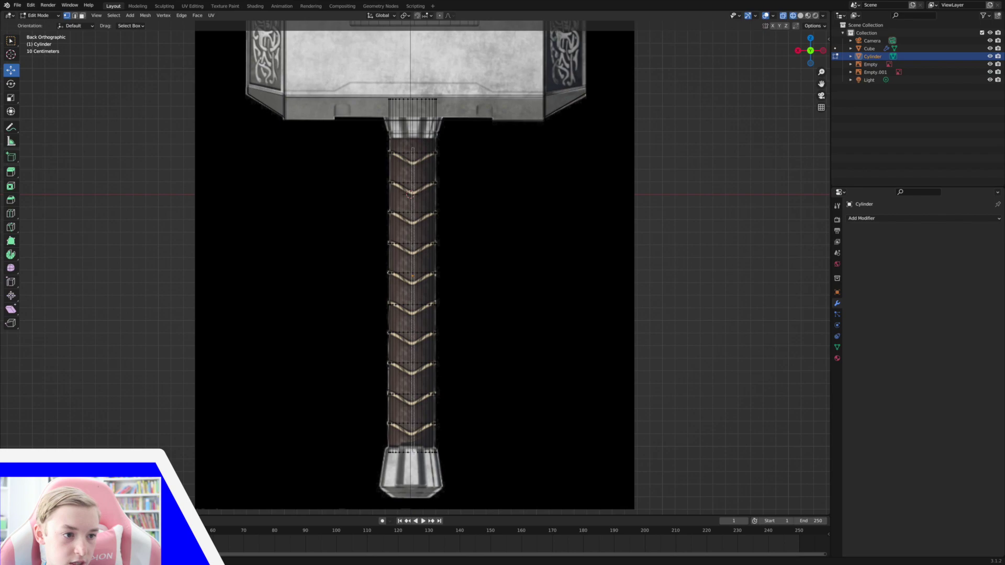
key(Return)
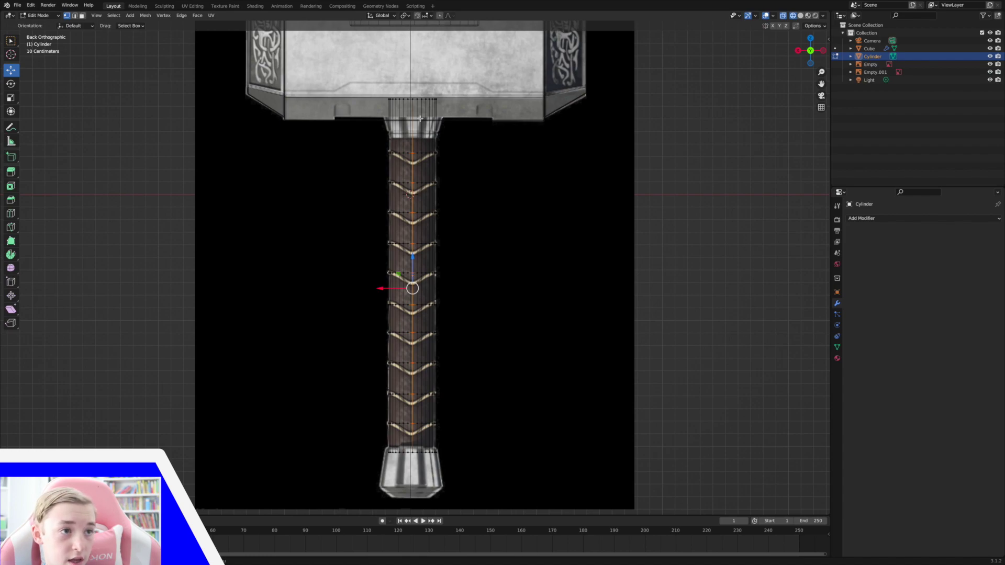
- Try to lower the handle's central vertices along Z to the tips of the V-shaped cords without proportional editing
mouse_move(823, 69)
mouse_down()
mouse_move(823, 89)
mouse_move(824, 52)
mouse_up()
drag(413, 261, 416, 276)
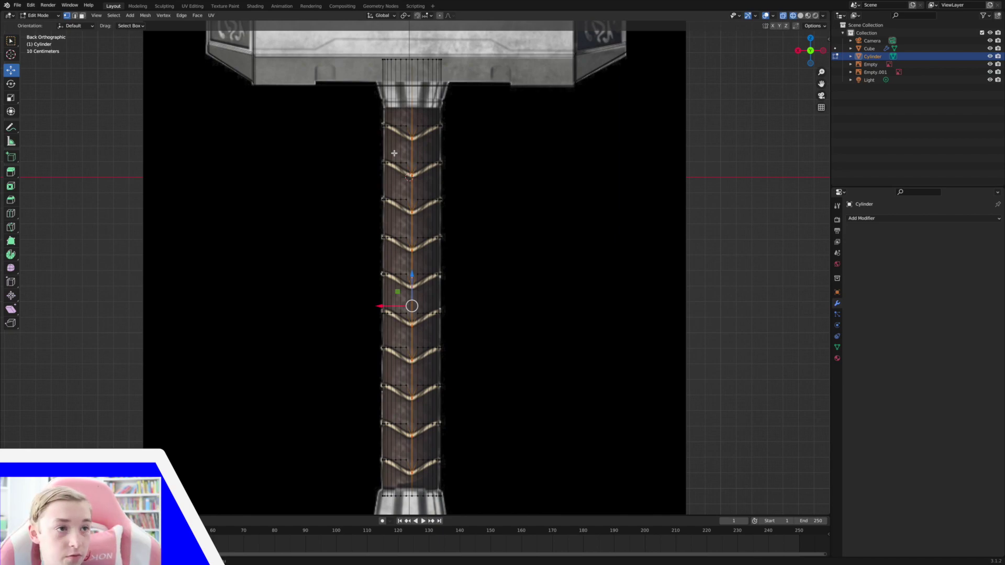
middle_drag(394, 153, 396, 128)
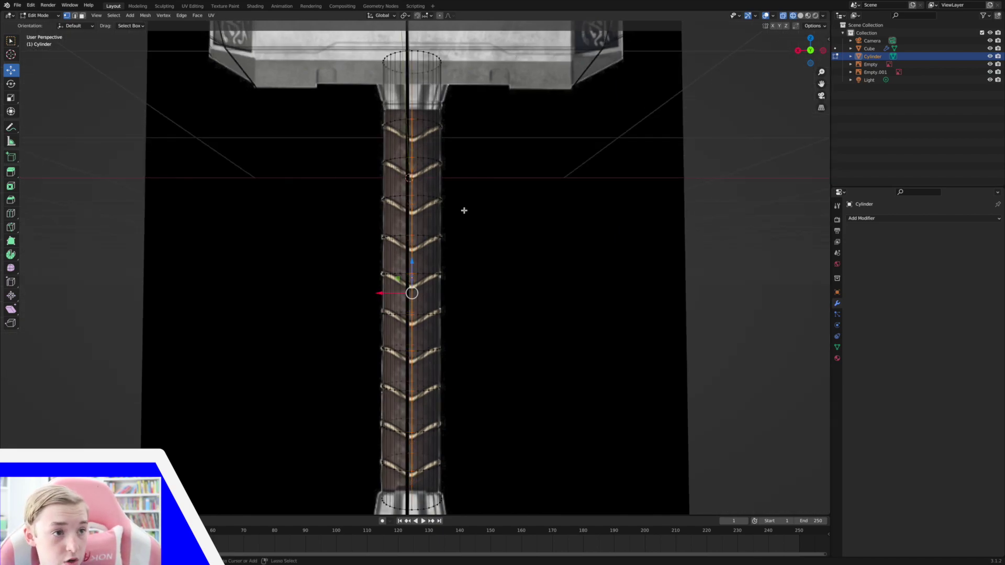
click(811, 51)
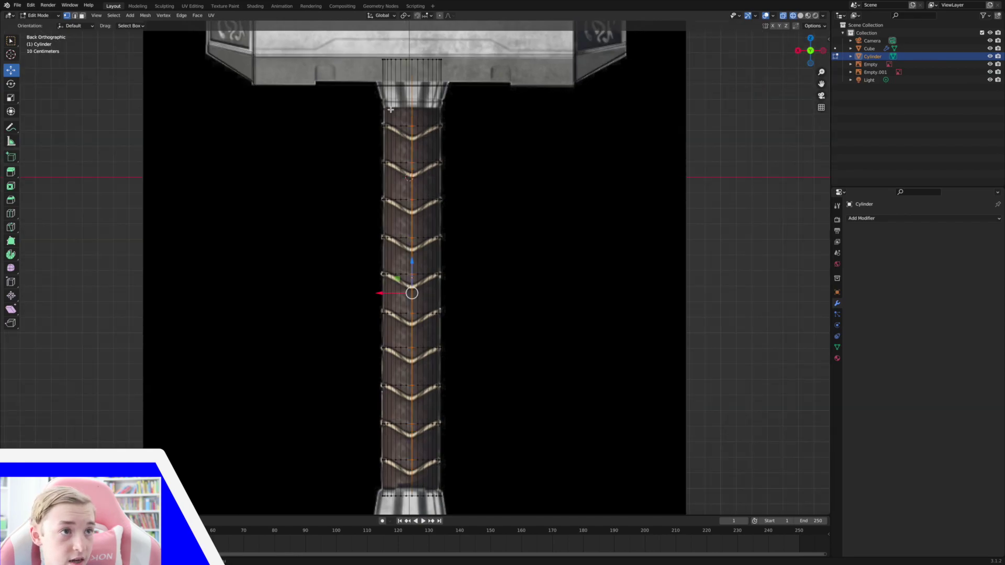
middle_drag(254, 106, 255, 106)
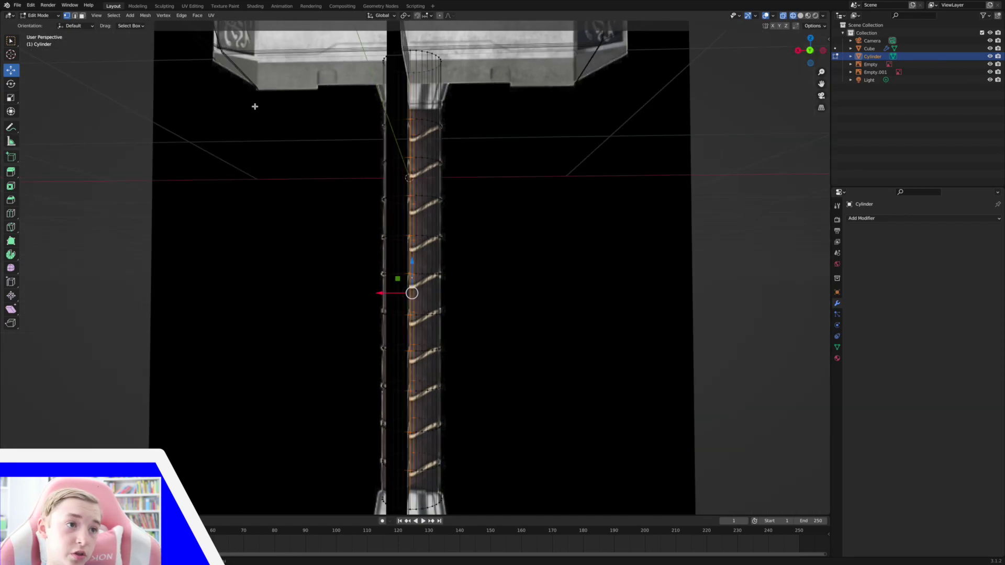
click(811, 51)
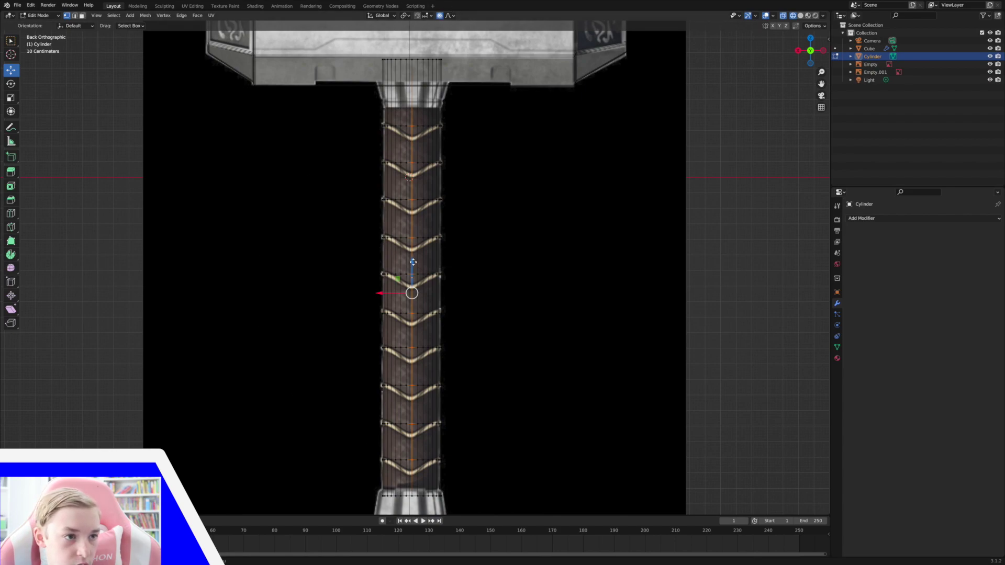
- Try to lower the central vertices about 0.076 m along Z using smooth proportional editing with a radius of about 0.24 m
key(g)
scroll(413, 264, up, 10)
scroll(413, 270, up, 1)
scroll(413, 274, up, 1)
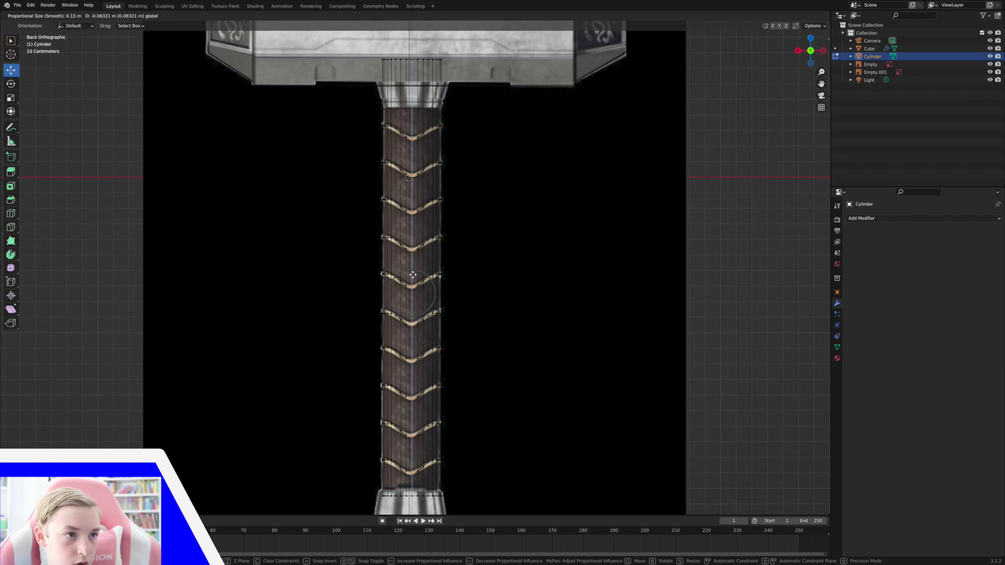
scroll(413, 274, down, 4)
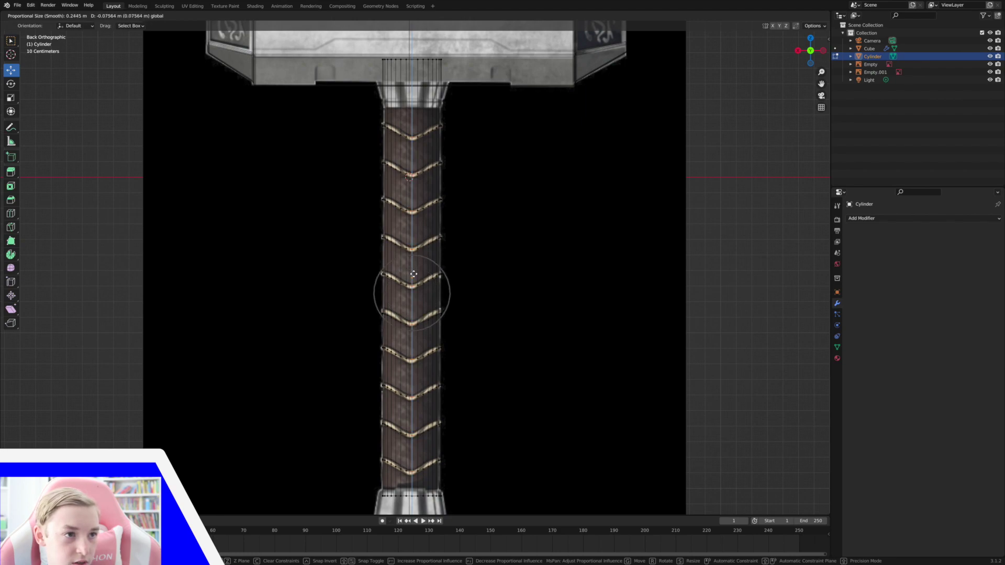
click(414, 275)
- Check the bent loops on the handle's side in solid shading, and undo the proportional move
middle_drag(413, 275, 416, 272)
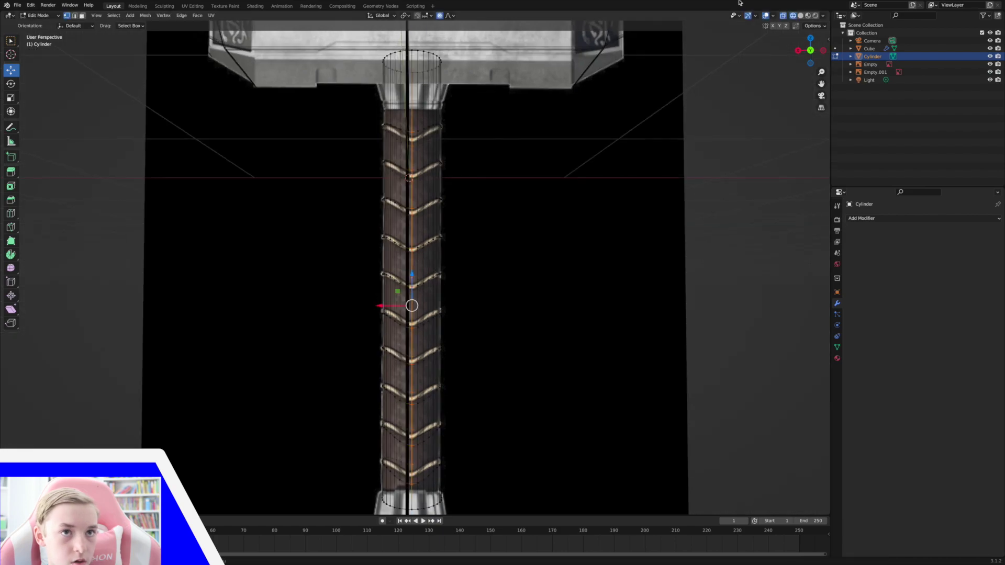
click(800, 16)
middle_drag(581, 142, 466, 209)
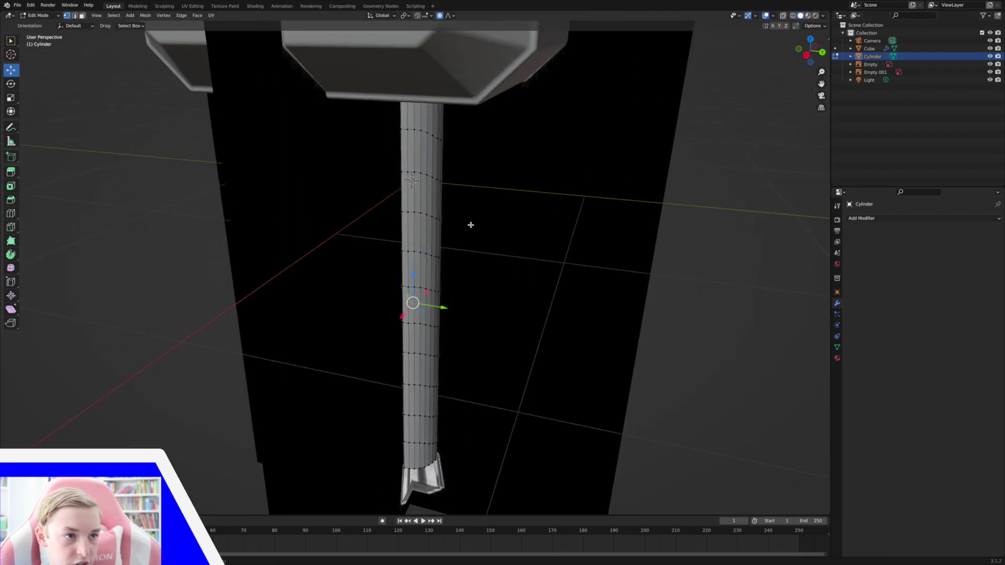
click(823, 52)
click(793, 15)
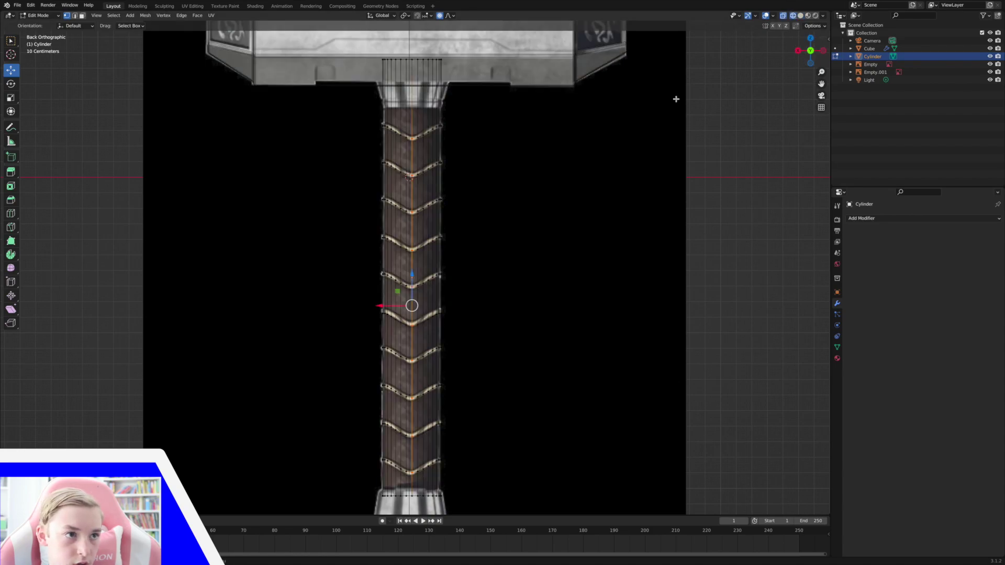
key(ctrl+z)
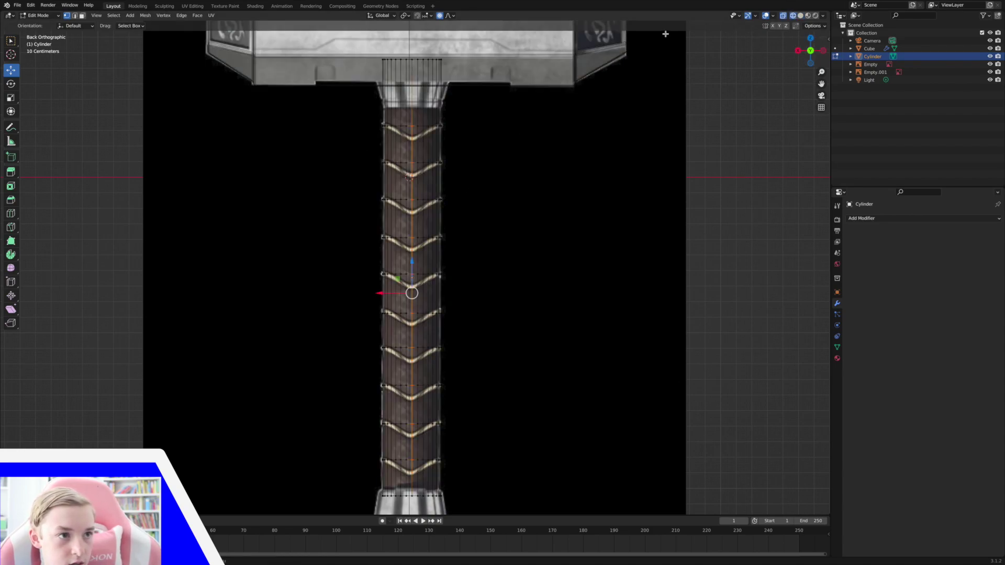
- Reselect the central vertices and lower them about 0.076 m along Z with smooth proportional editing, using a radius of about 0.19 m
click(452, 16)
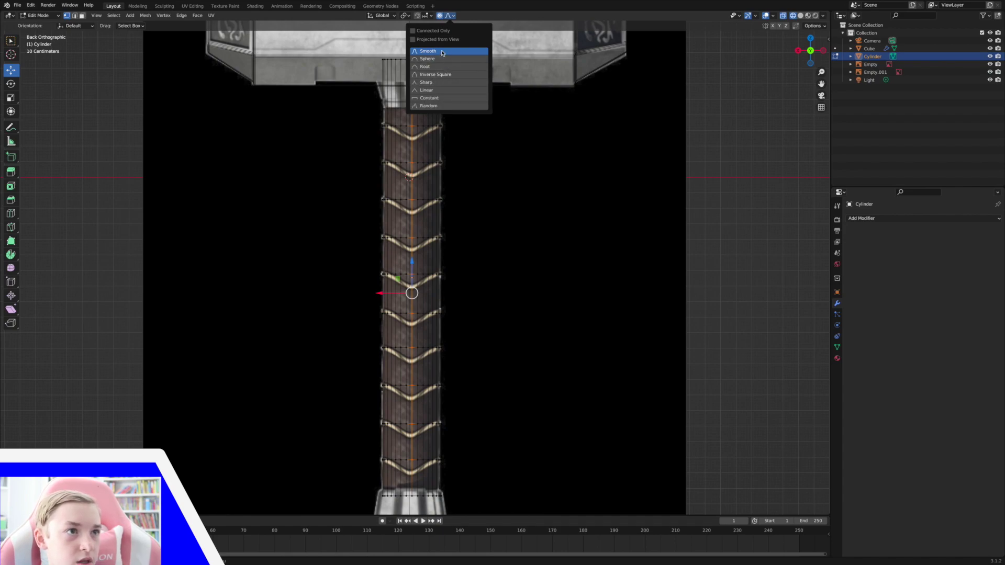
key(alt+a)
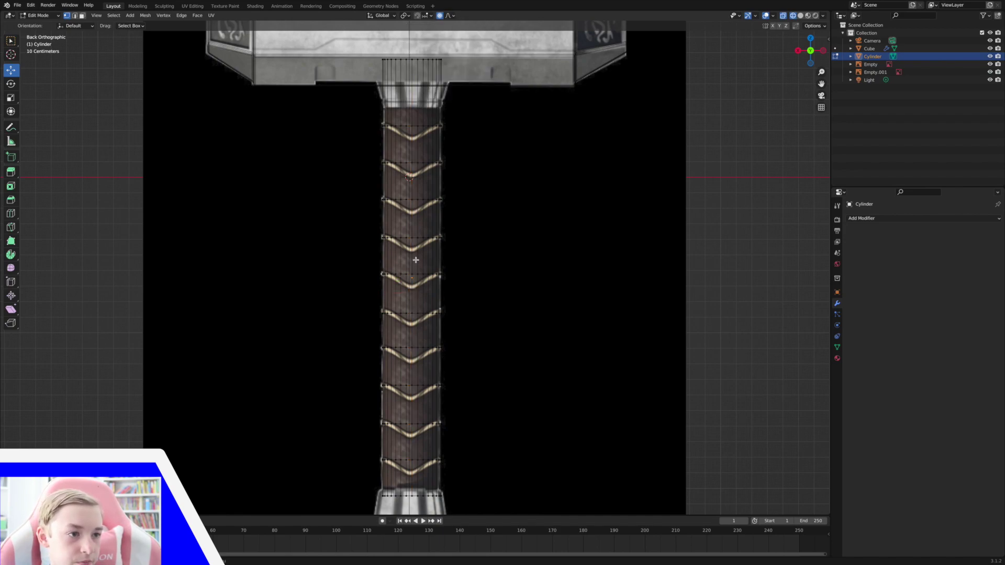
alt+click(413, 208)
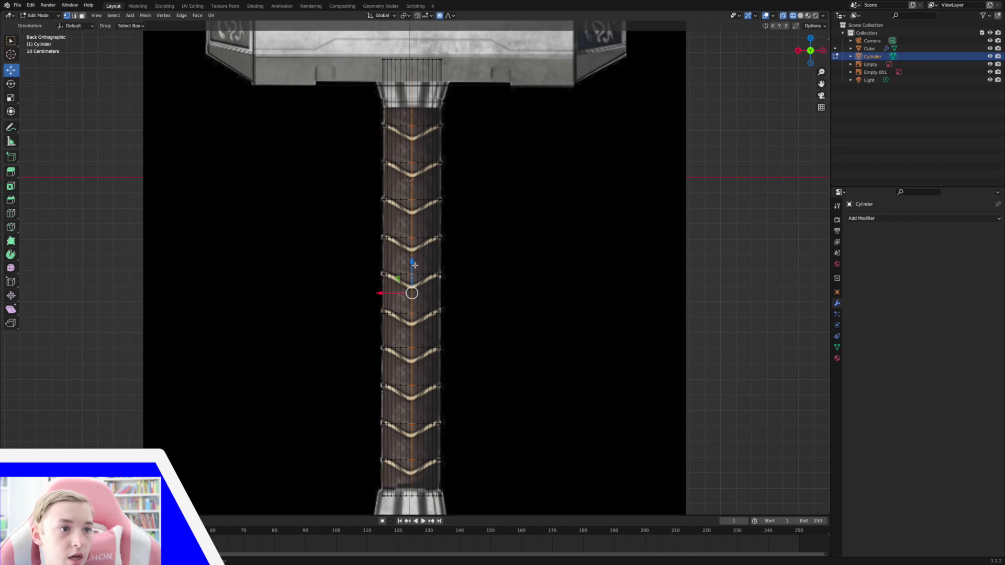
drag(413, 267, 414, 280)
scroll(414, 280, up, 1)
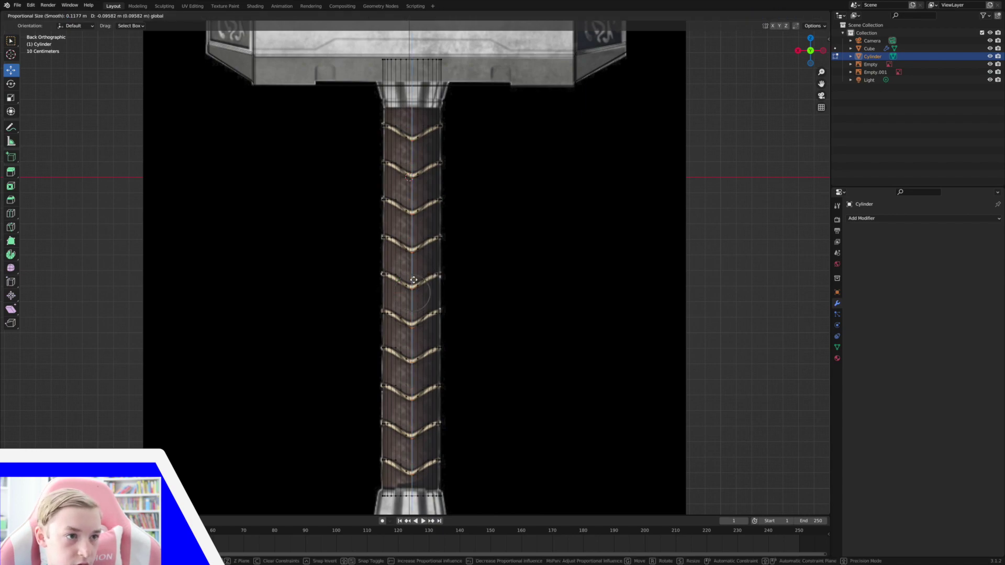
scroll(413, 279, up, 1)
drag(414, 280, 414, 276)
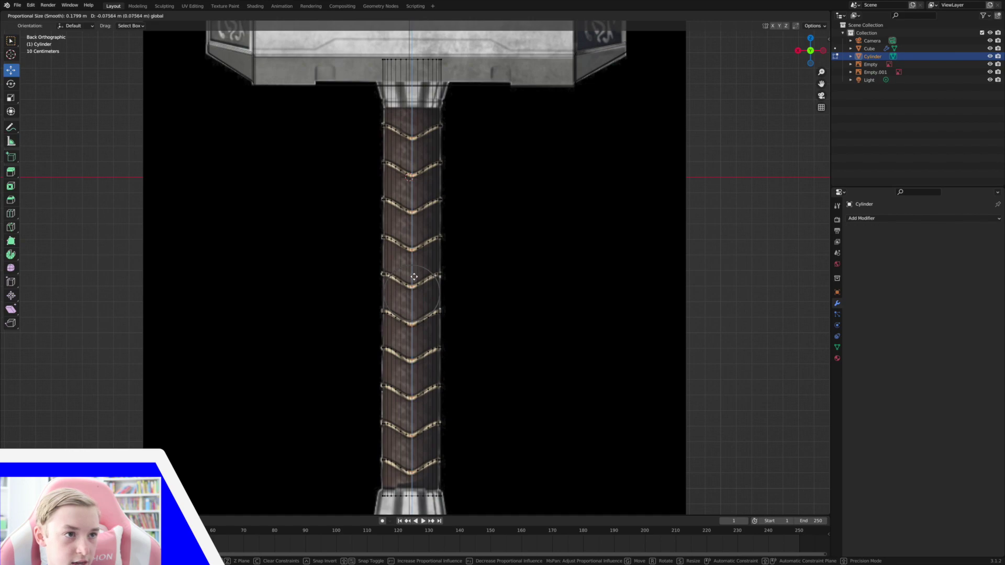
scroll(414, 277, down, 1)
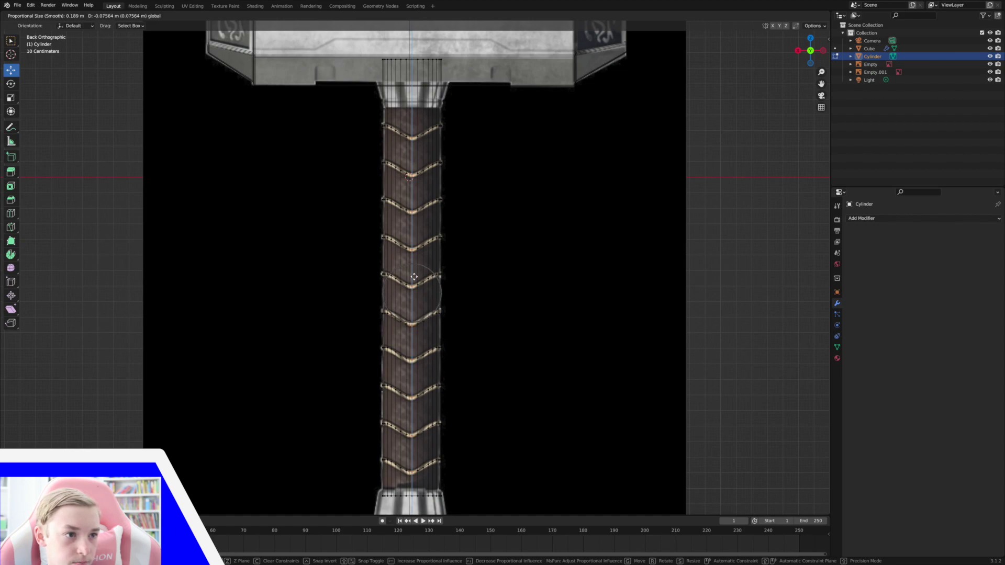
drag(414, 276, 414, 276)
- Examine the curved handle loops in solid shading from several angles, and clear the vertex selection
middle_drag(393, 203, 456, 214)
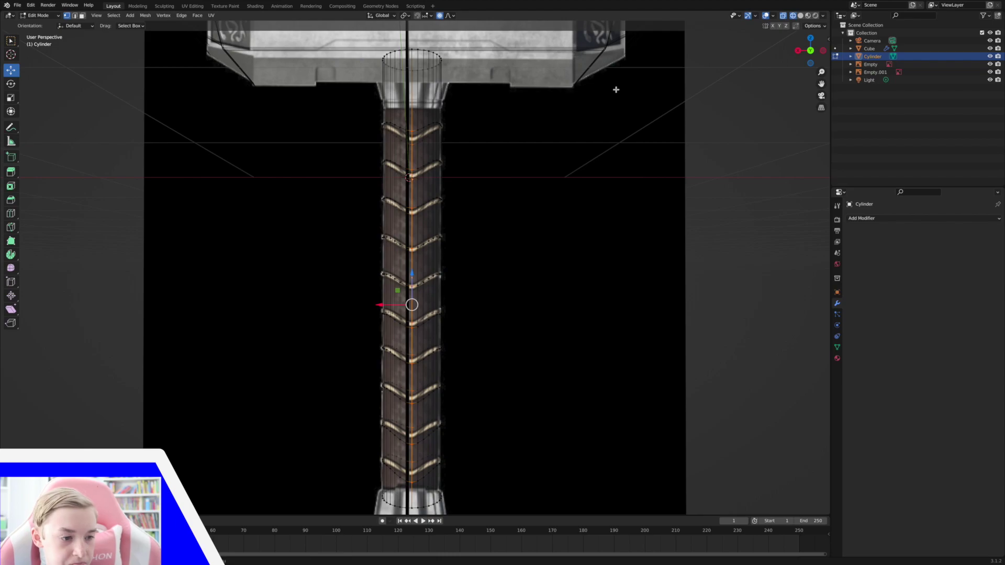
key(Tab)
middle_drag(622, 94, 653, 94)
click(801, 15)
middle_drag(803, 149, 750, 147)
key(Tab)
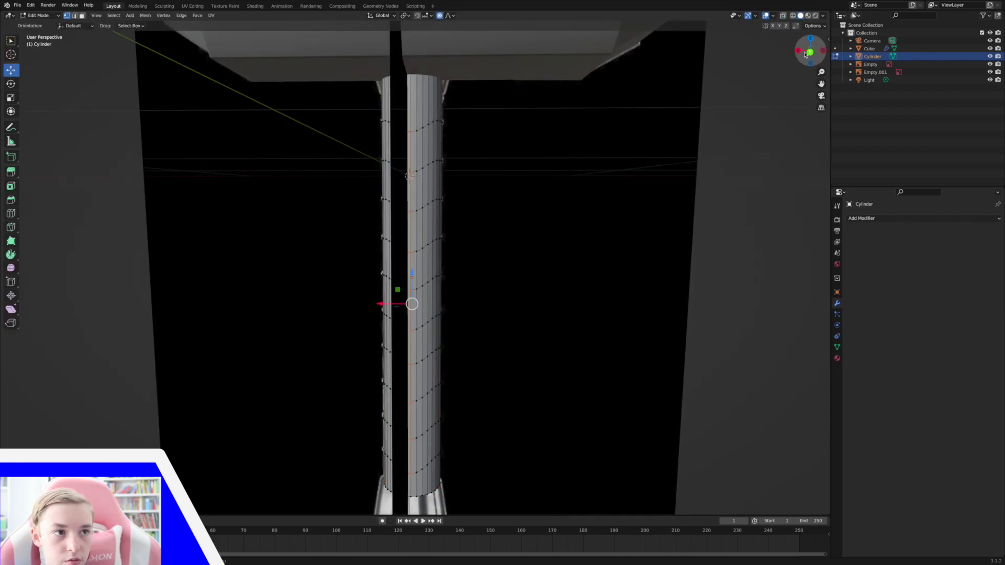
click(809, 52)
scroll(316, 263, down, 2)
click(344, 206)
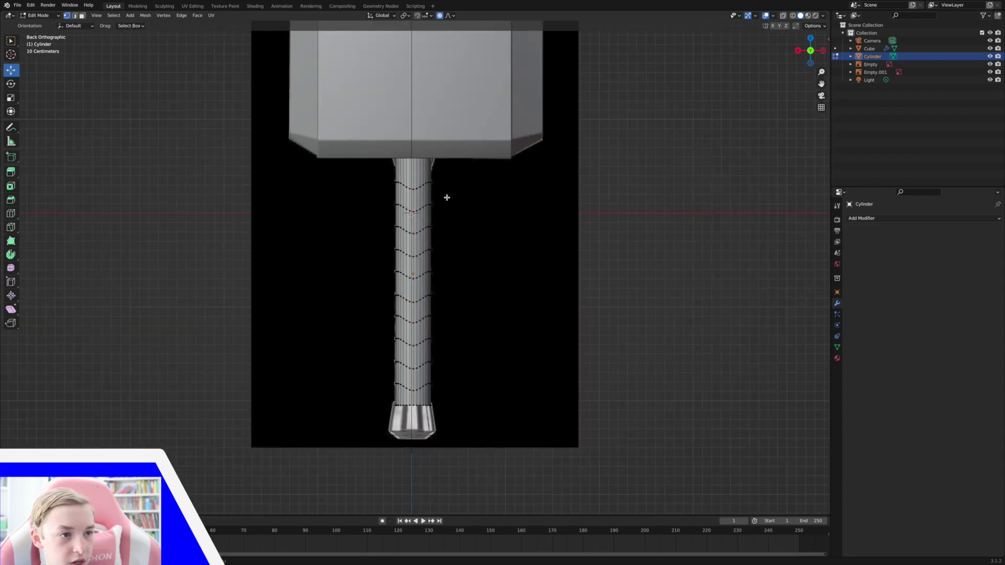
middle_drag(377, 255, 375, 254)
click(822, 51)
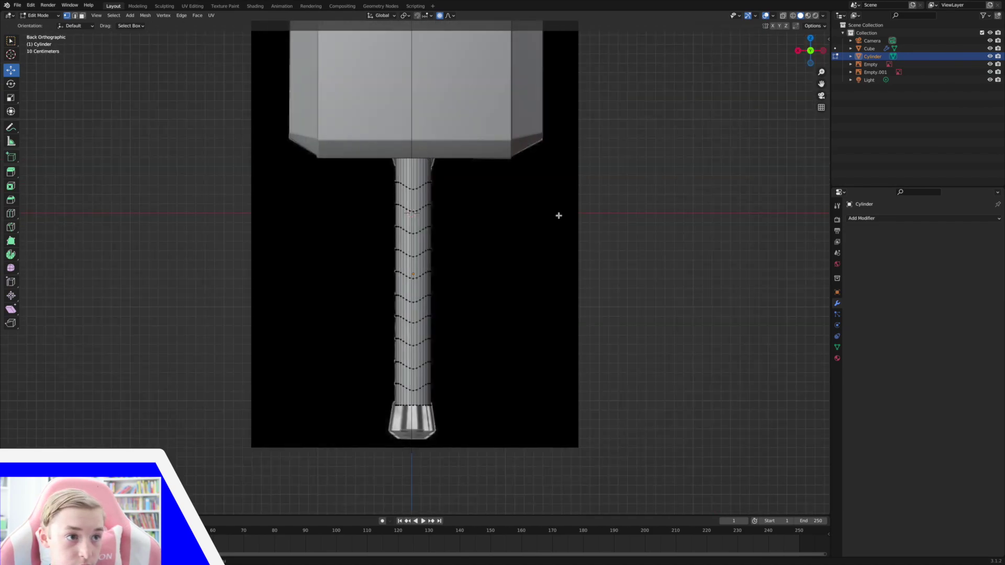
- Compare the curved loops on the handle's back, side and front, including the plain shape in Object Mode
key(Tab)
middle_drag(498, 165, 498, 166)
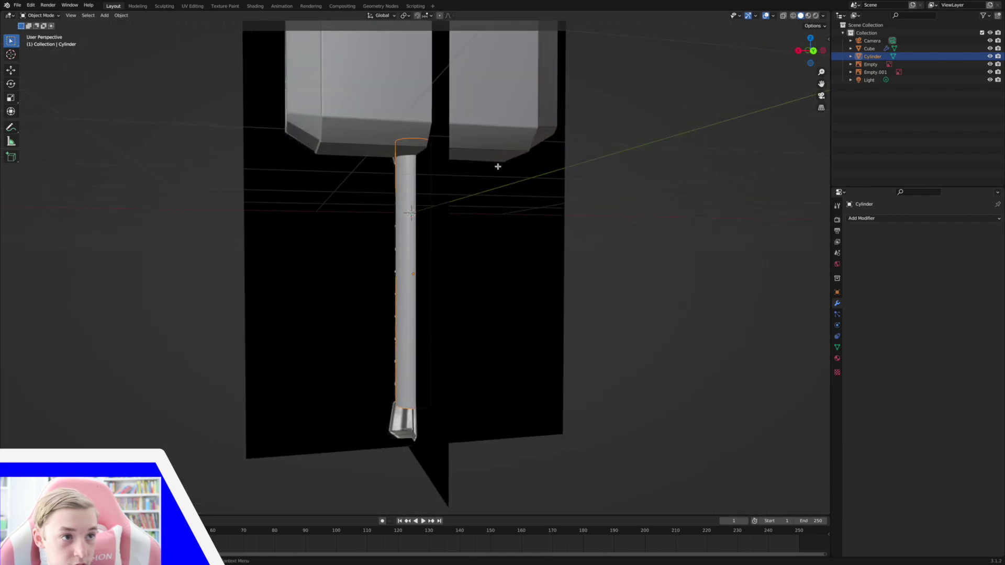
key(Tab)
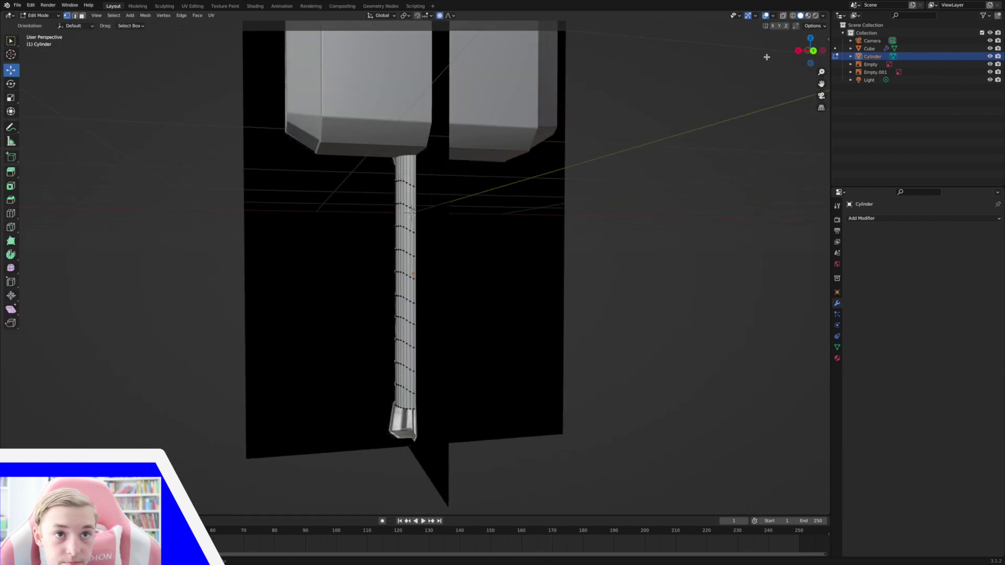
click(815, 55)
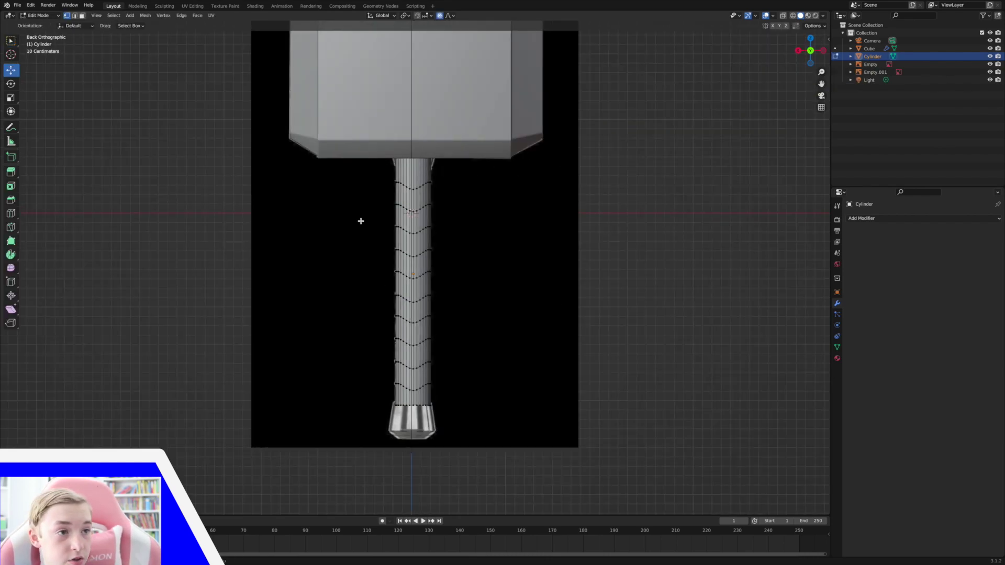
key(KP_5)
click(811, 51)
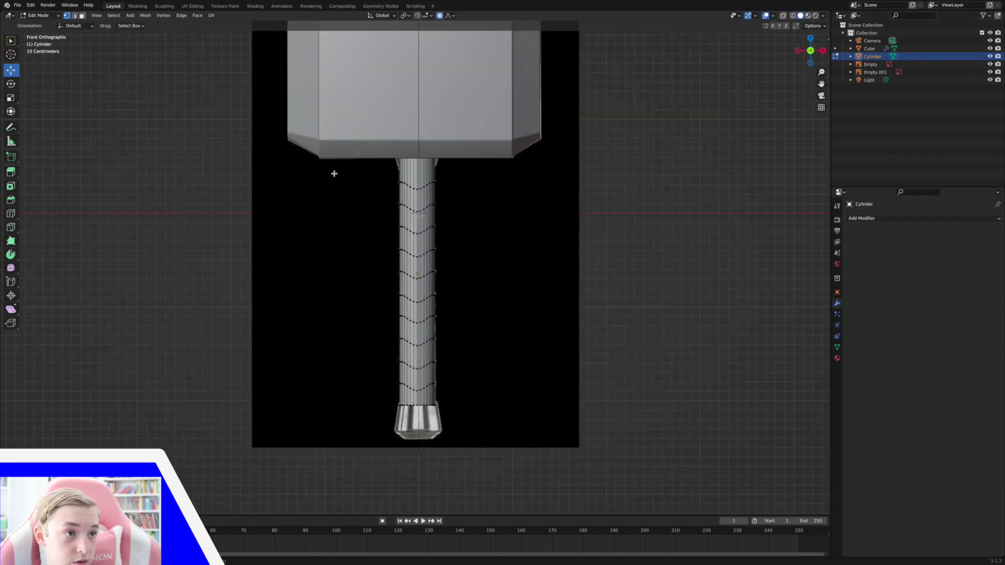
middle_drag(360, 168, 403, 210)
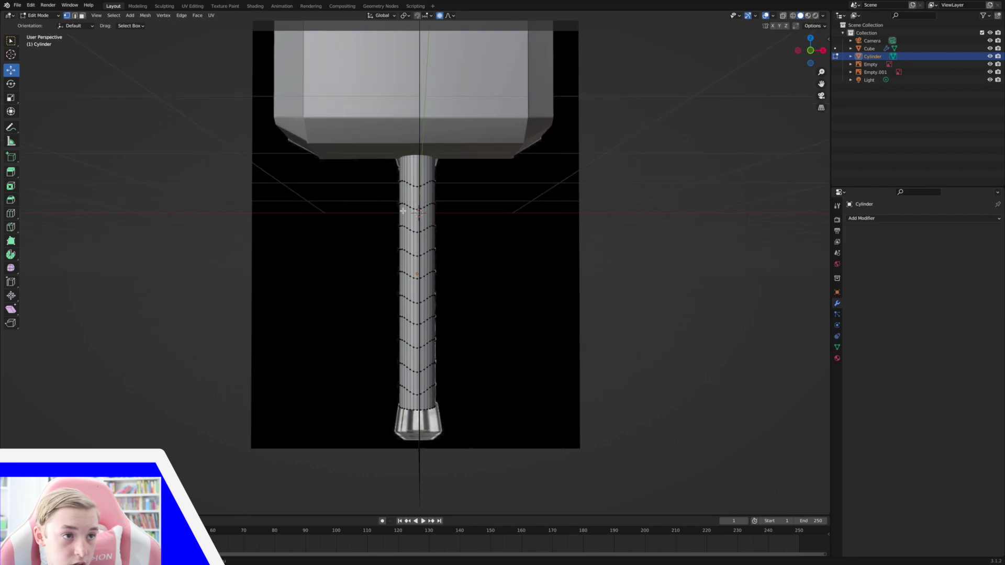
drag(810, 50, 811, 52)
click(811, 52)
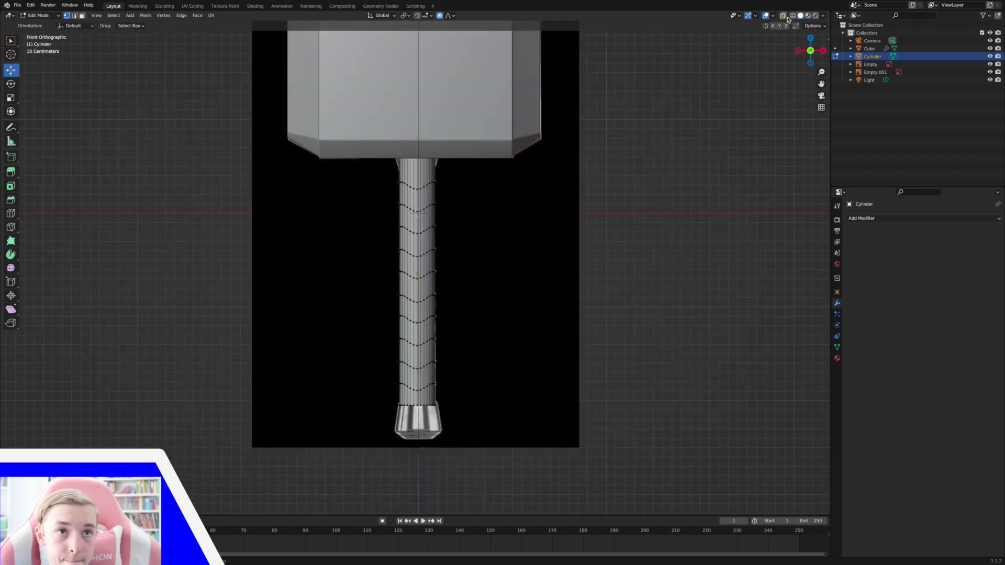
- From the front in wireframe shading, select all V-shaped loops of the handle between the hammer head and the pommel
drag(822, 71, 822, 23)
drag(346, 250, 497, 299)
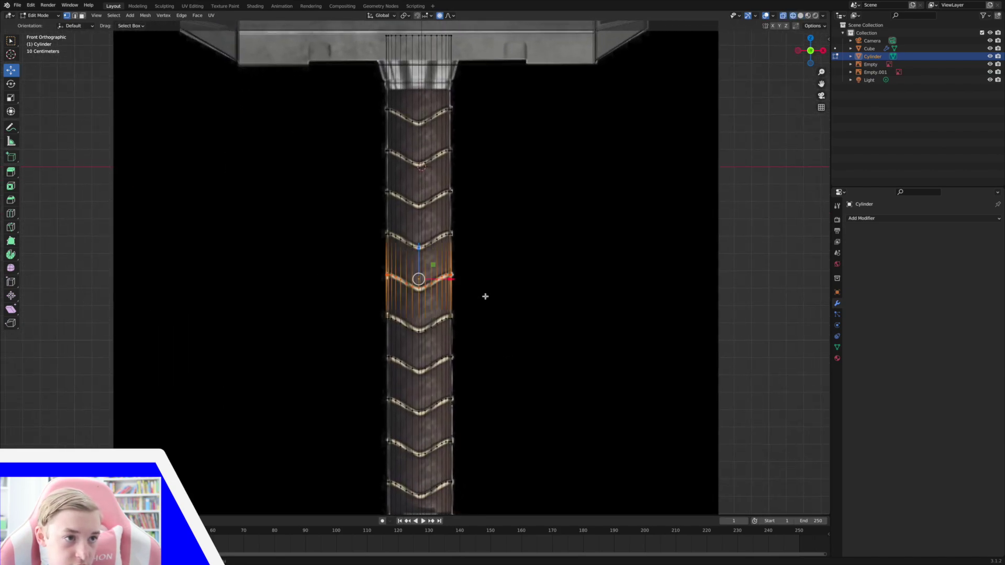
drag(380, 96, 484, 498)
drag(822, 85, 812, 0)
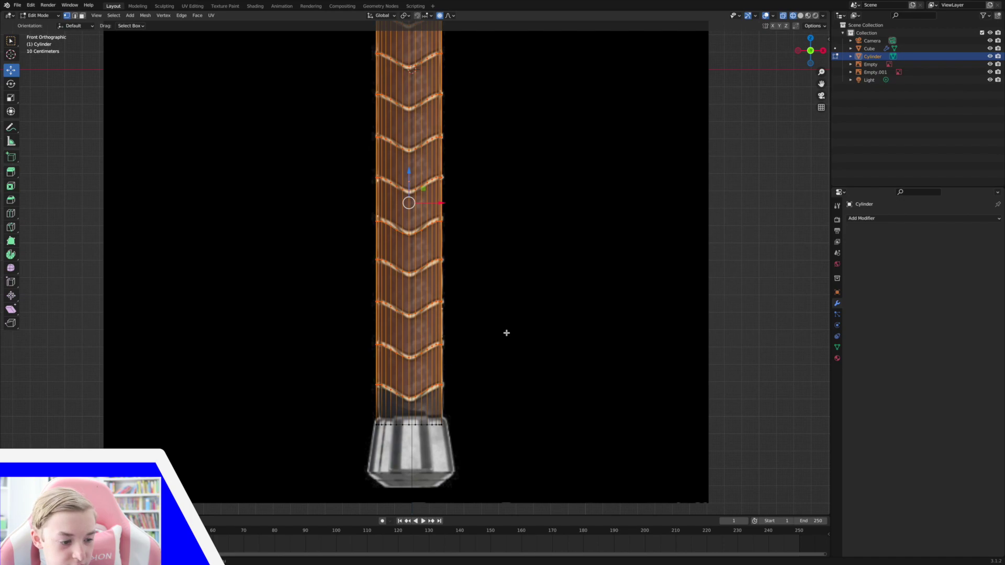
key(Tab)
middle_drag(507, 336, 767, 90)
key(Tab)
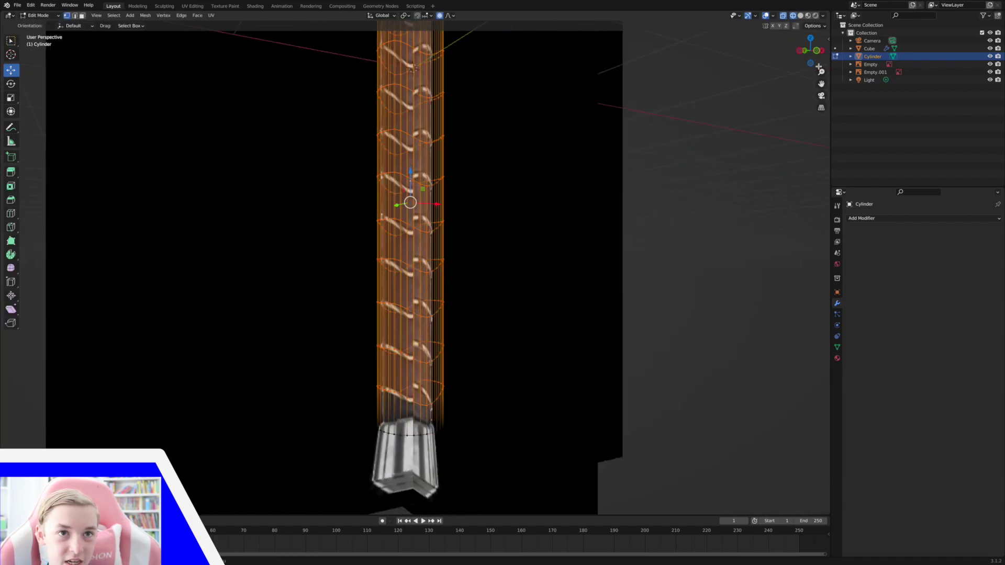
key(KP_1)
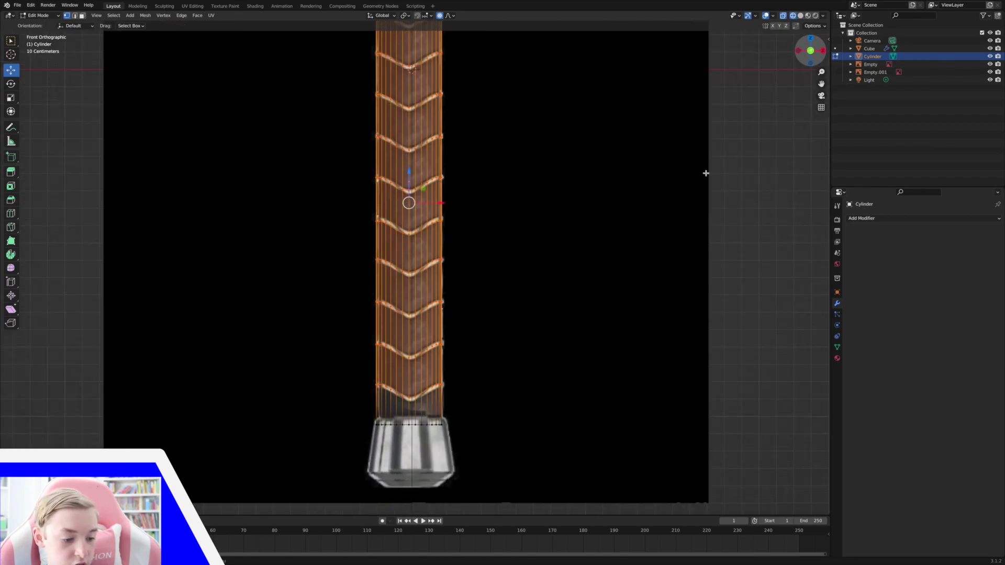
- Duplicate the selected V-shaped handle section, leaving the copy exactly over the original
key(g)
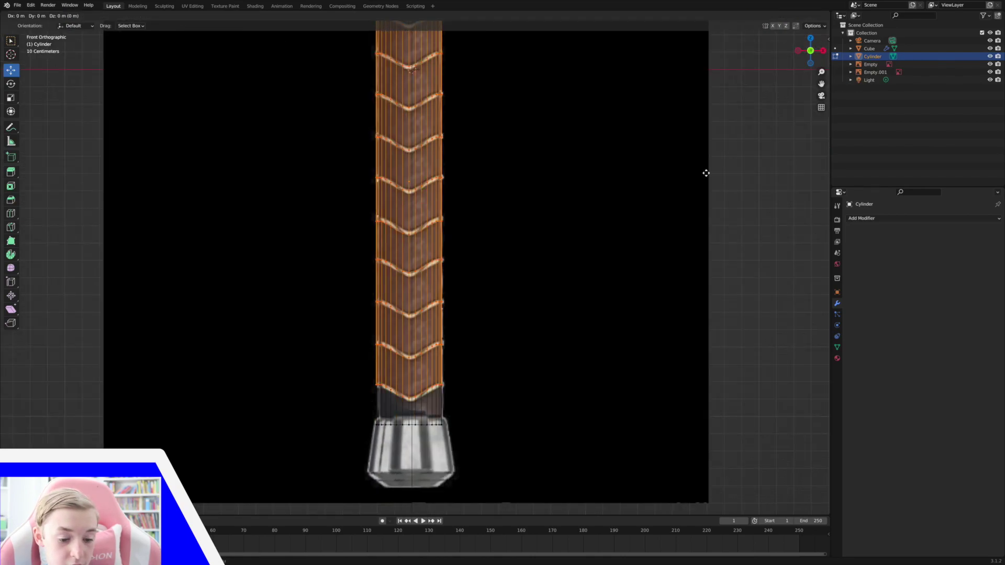
key(Escape)
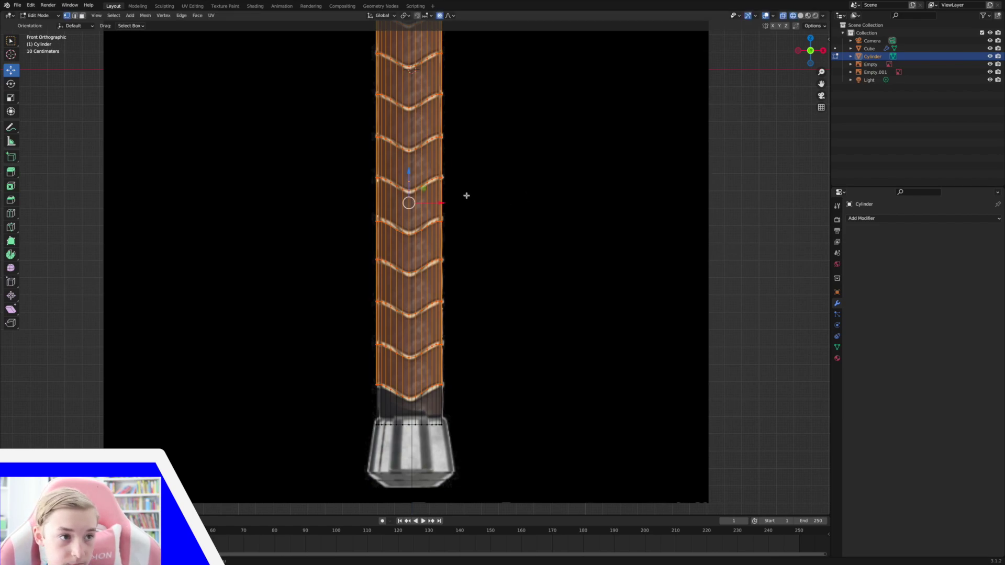
key(ctrl+z)
key(shift+d)
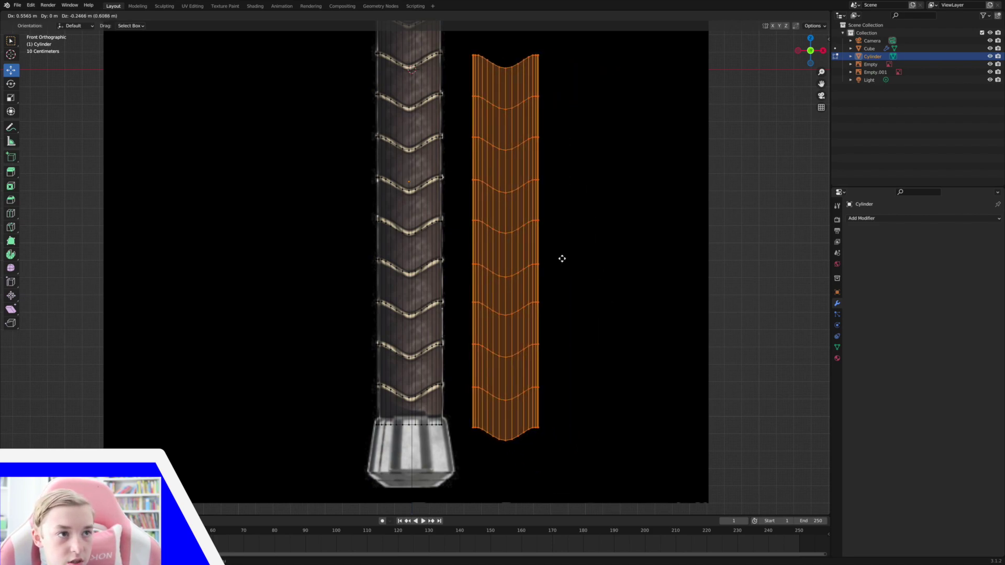
key(Escape)
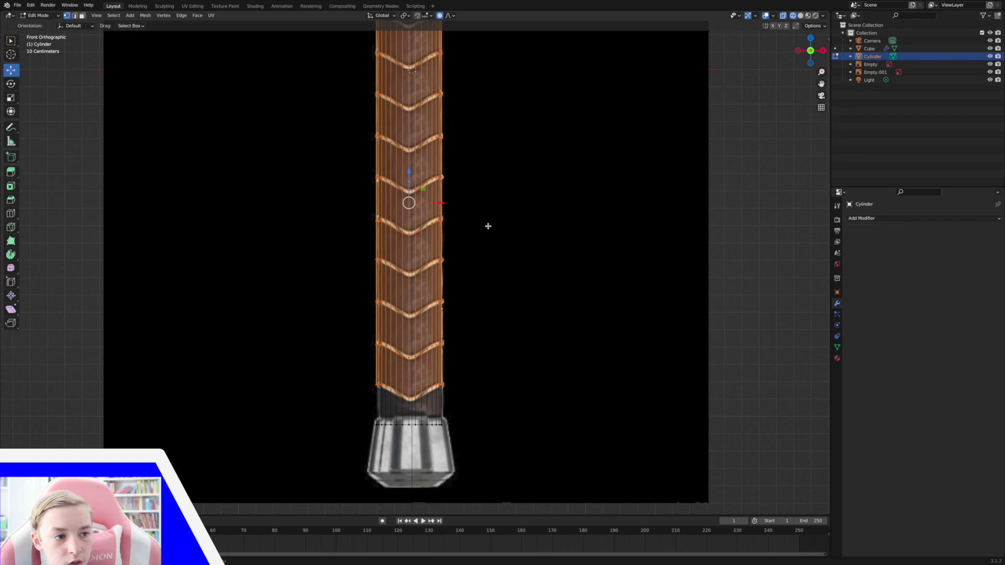
- Try to move the duplicated handle section along X with proportional editing on, and undo the move
key(g)
key(x)
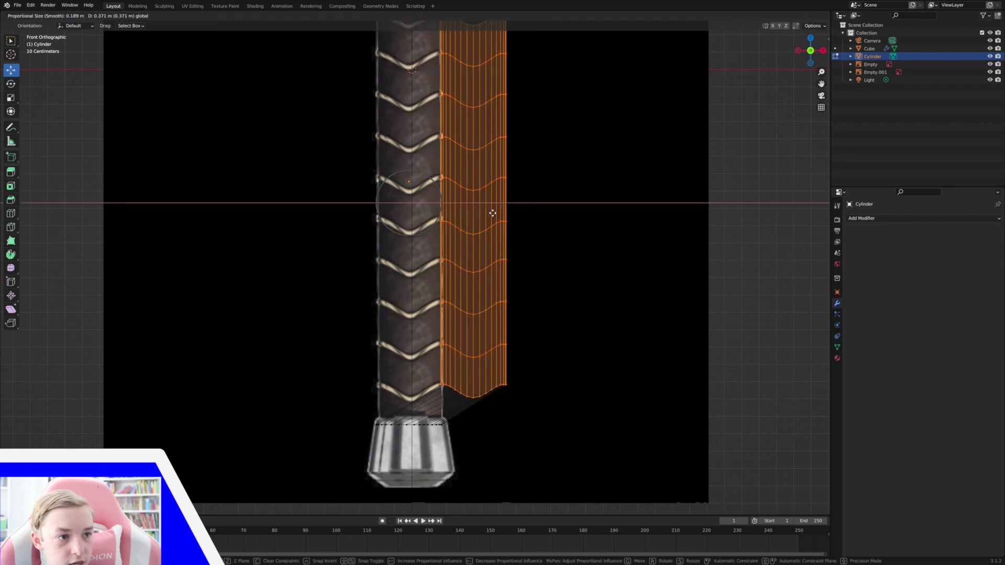
click(522, 214)
key(ctrl+z)
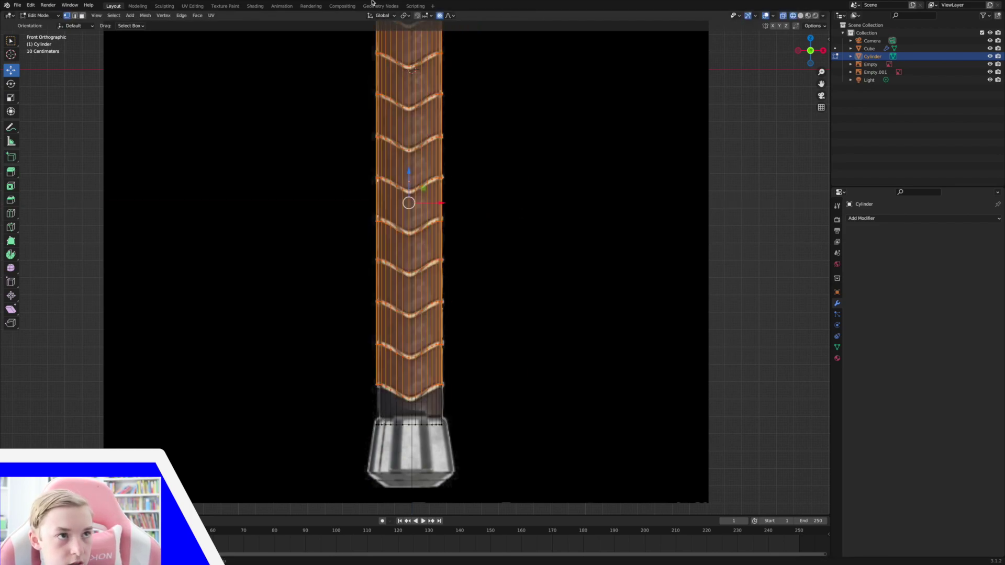
- Turn off proportional editing and separate the selected duplicate into its own object
click(440, 15)
drag(442, 203, 529, 180)
key(Escape)
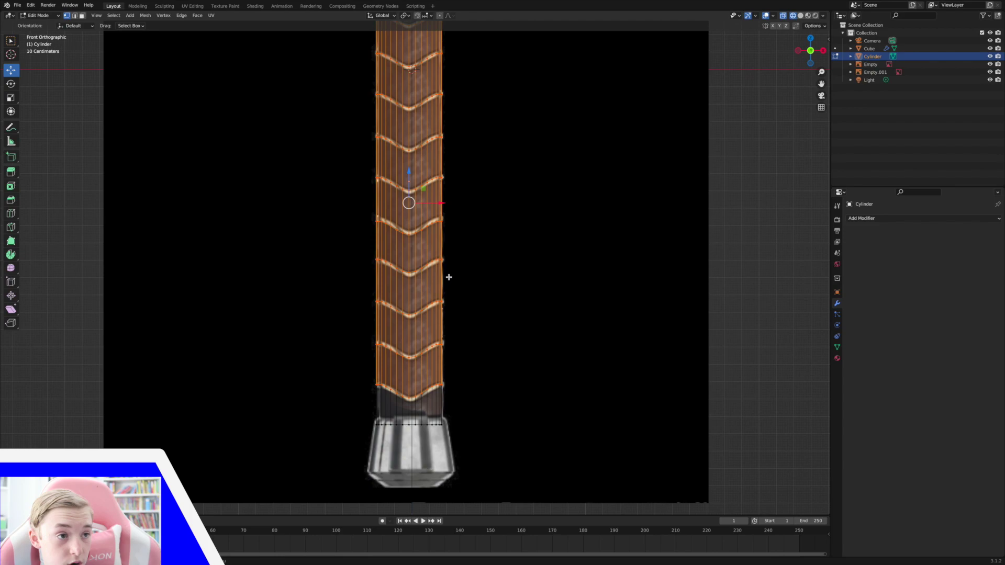
key(p)
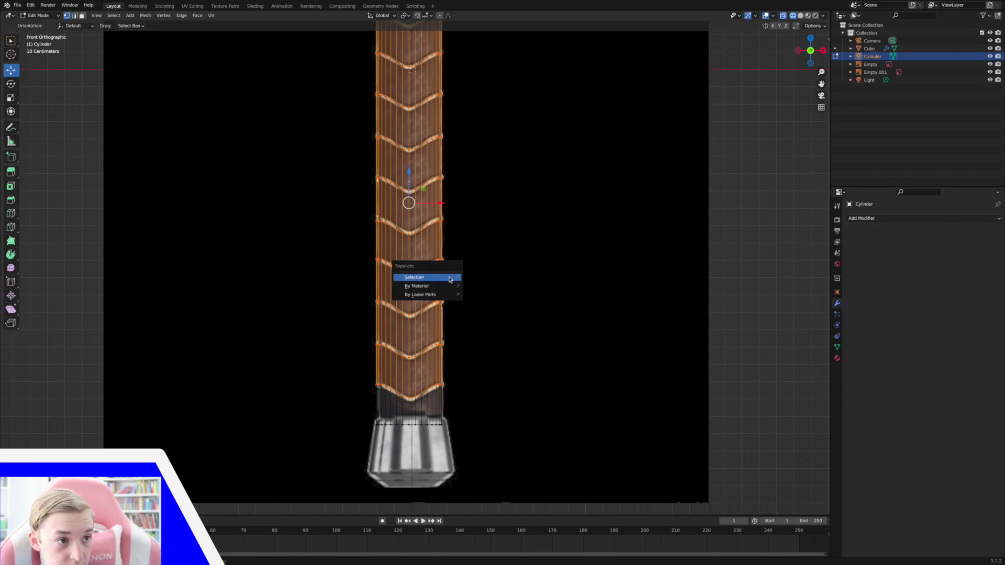
click(449, 280)
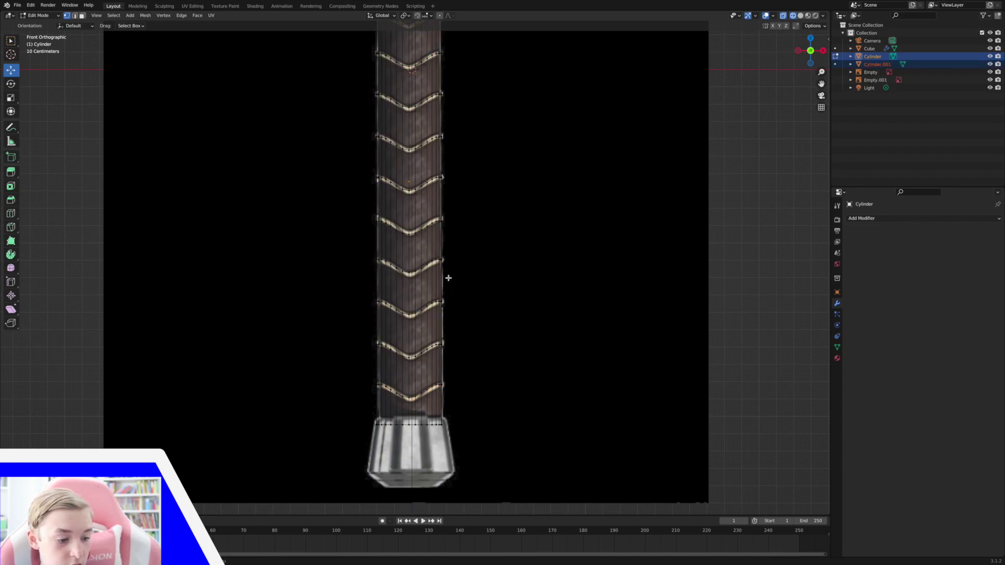
- Return to Object Mode, select the separated handle section and switch to solid shading
key(Tab)
middle_drag(451, 281, 427, 277)
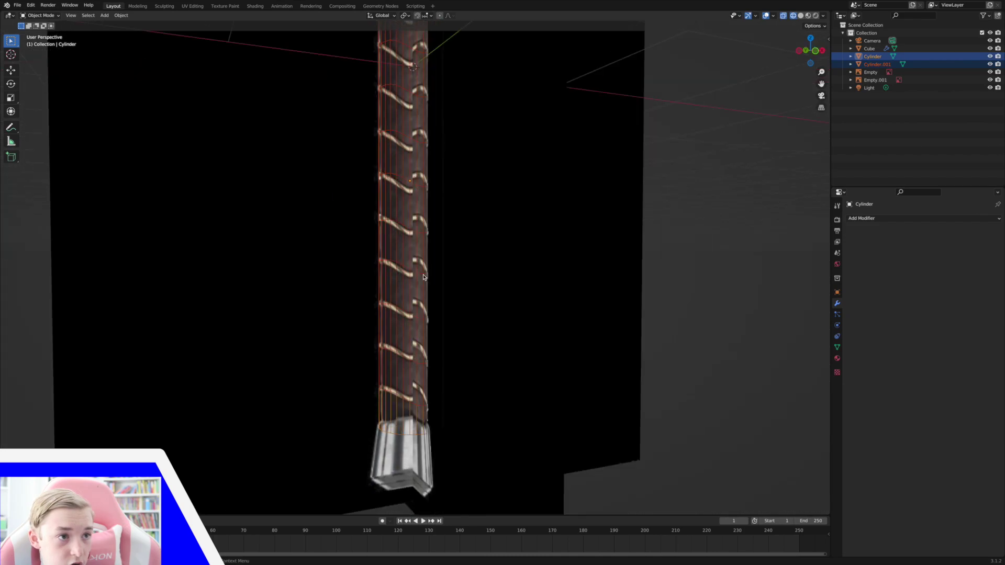
click(411, 273)
drag(817, 75, 809, 11)
click(800, 16)
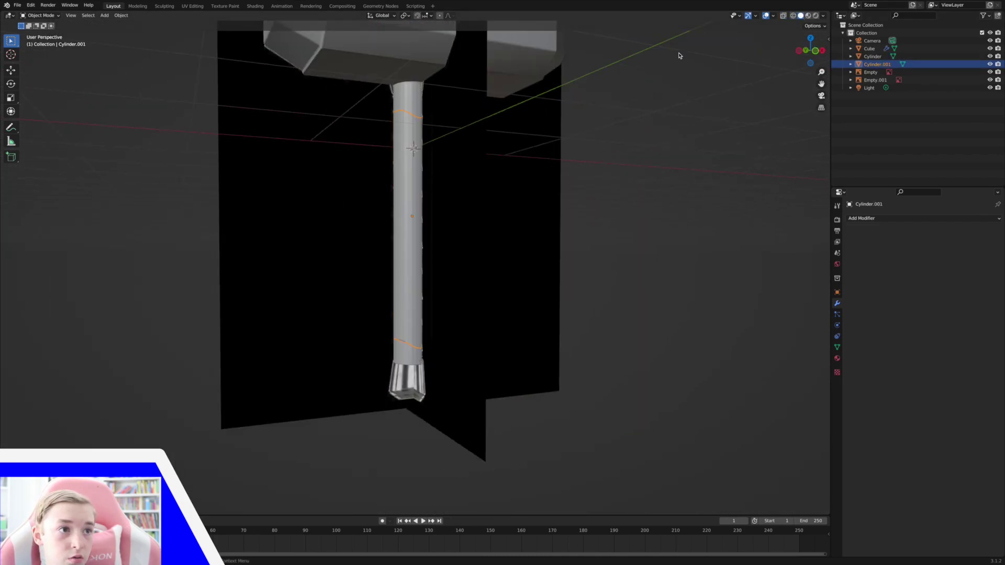
- Compare the original handle with the separated section from several angles, selecting each object in turn, and check the reference image
mouse_move(442, 108)
middle_down()
mouse_move(409, 100)
mouse_move(418, 133)
middle_up()
click(414, 94)
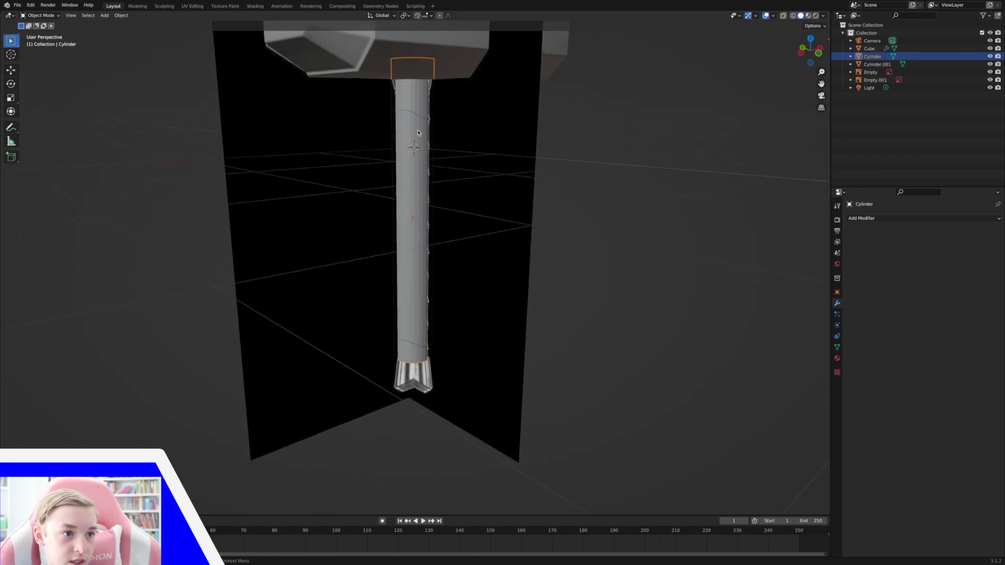
click(411, 291)
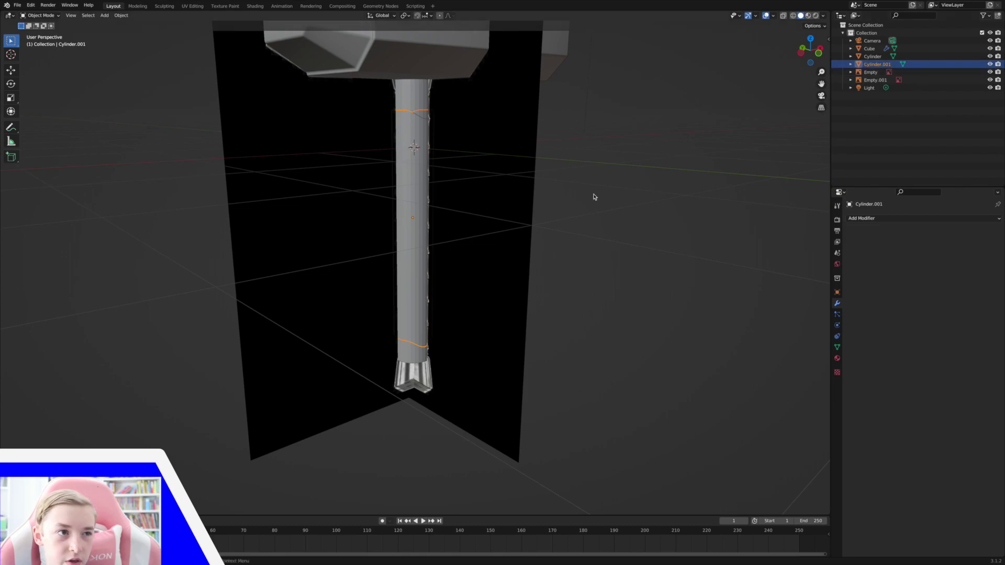
middle_drag(442, 205, 478, 201)
mouse_move(575, 131)
middle_down()
mouse_move(570, 120)
mouse_move(579, 125)
middle_up()
middle_drag(477, 141, 449, 178)
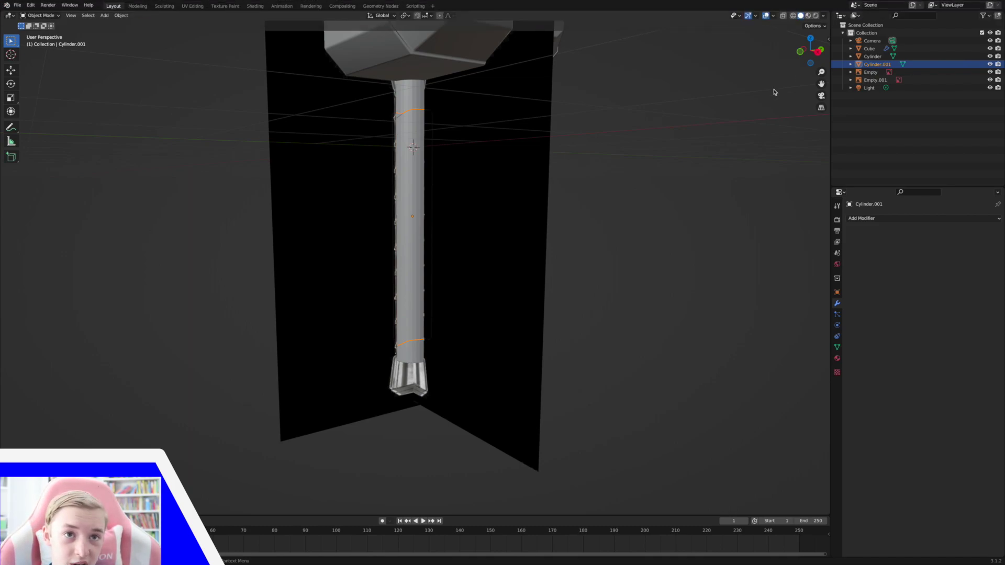
middle_drag(775, 93, 785, 103)
click(872, 73)
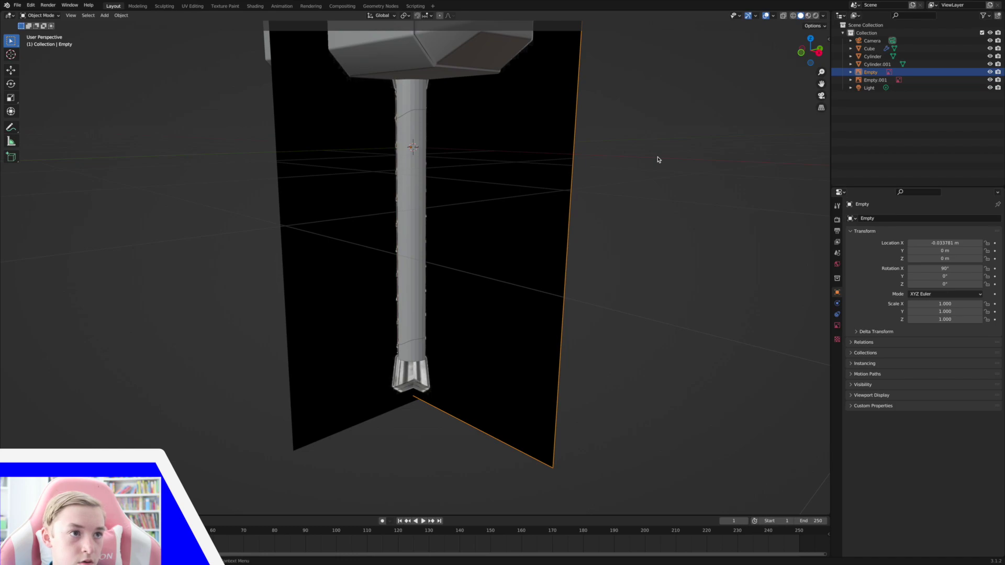
middle_drag(664, 157, 461, 143)
click(724, 139)
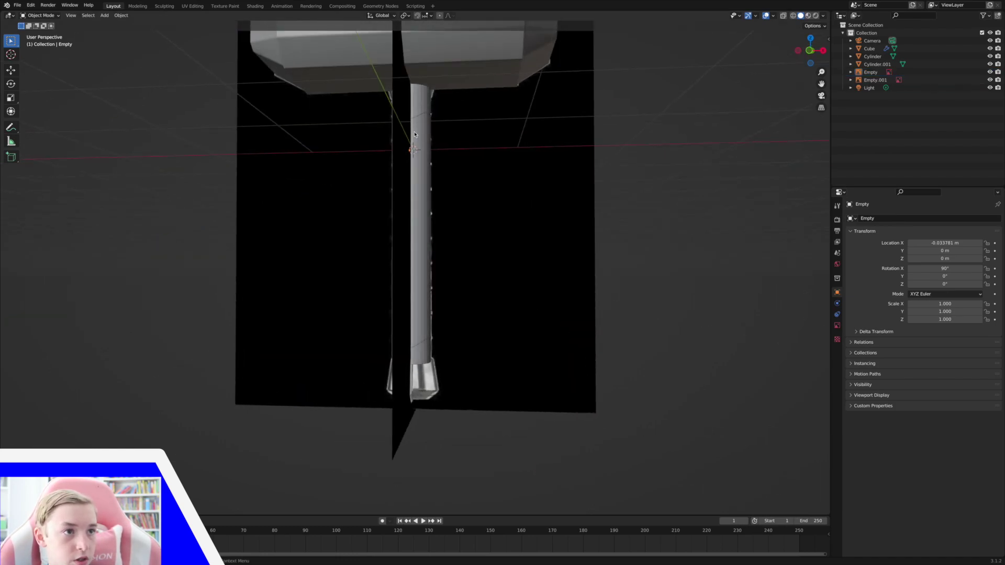
- Open the separated handle section in Edit Mode from the front, with edge selection and wireframe shading
click(394, 155)
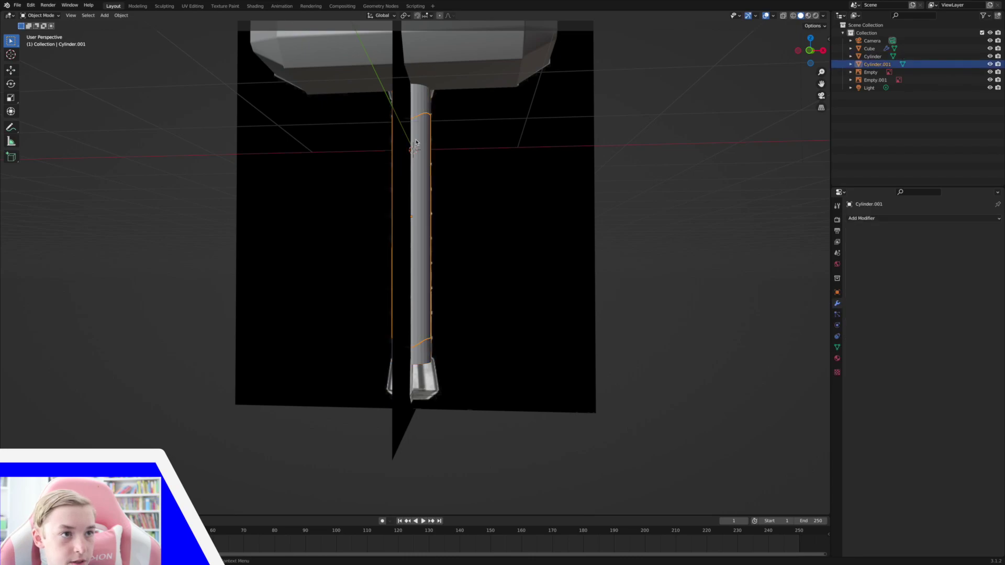
middle_drag(464, 125, 507, 152)
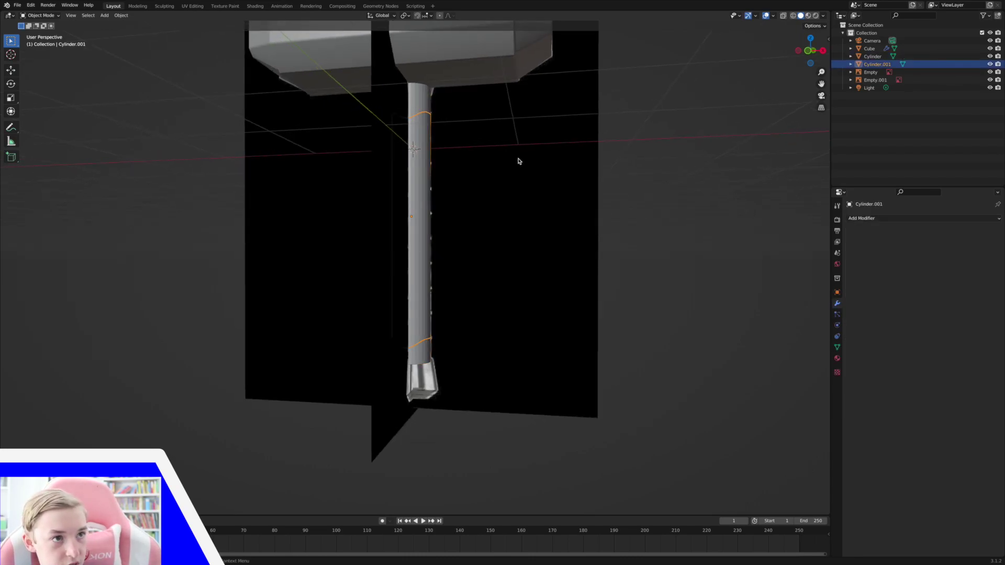
key(Tab)
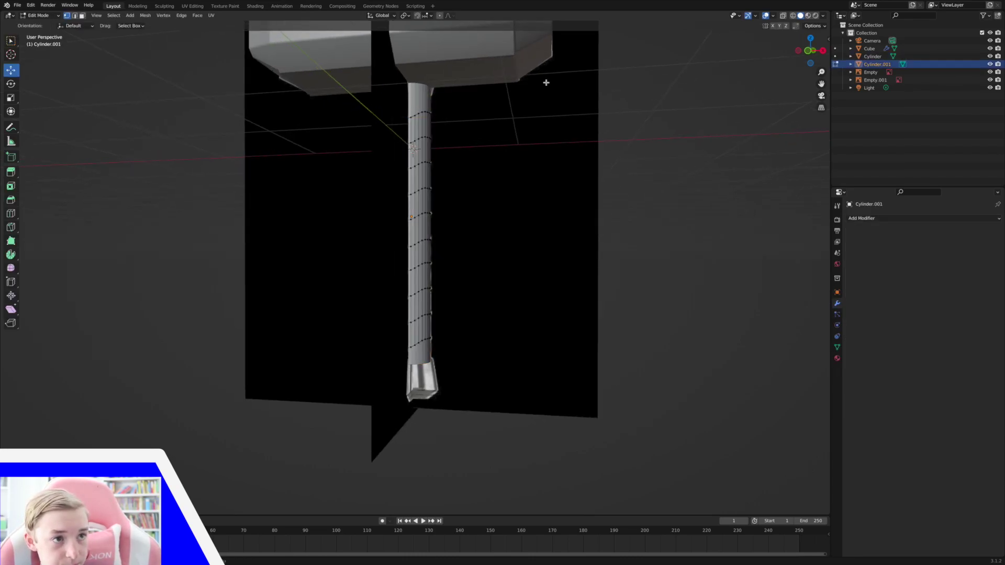
click(810, 52)
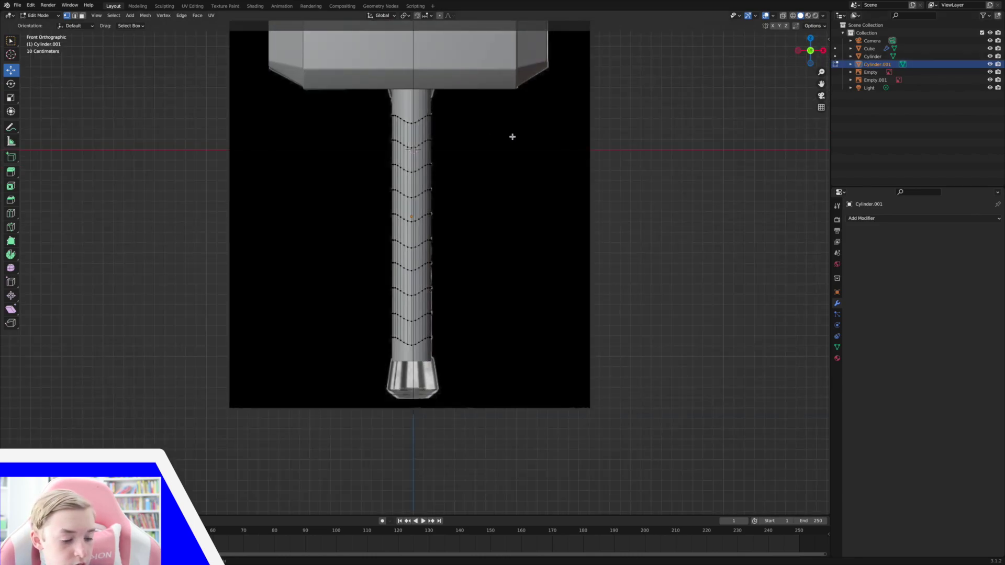
click(75, 16)
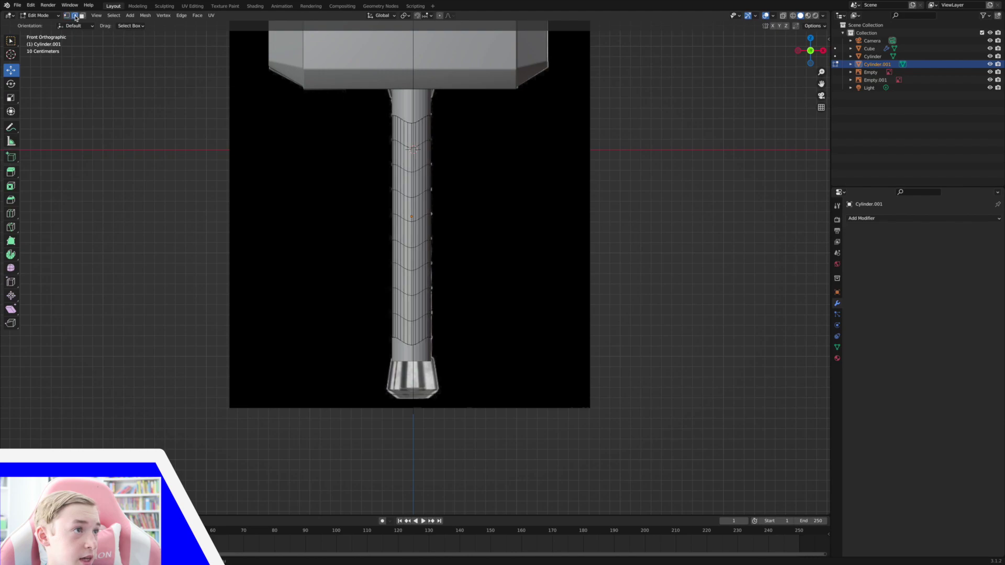
click(794, 15)
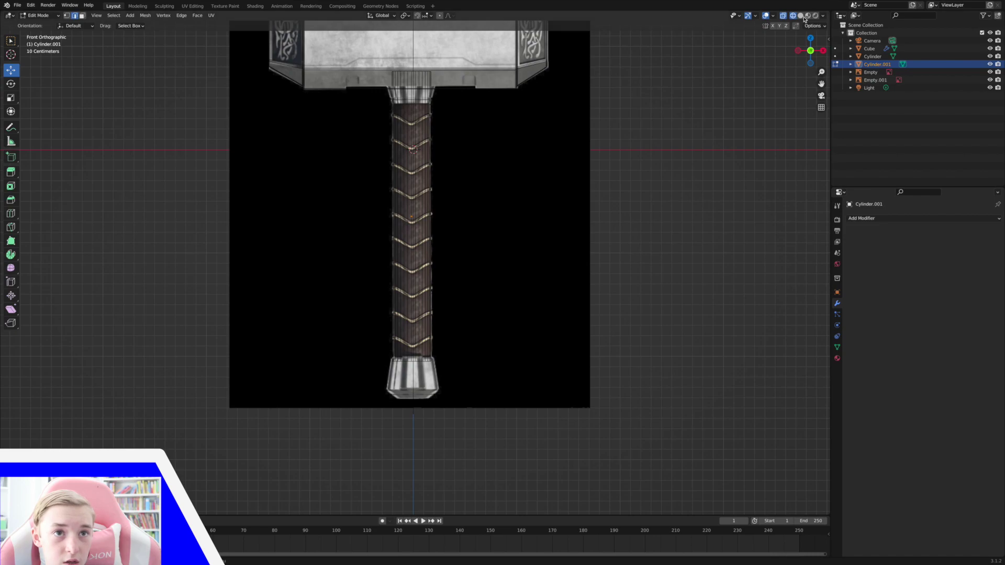
drag(821, 72, 821, 63)
- Delete the vertical edges connecting the sixth to eighth V-shaped loops, counted down from the hammer head
drag(381, 246, 461, 244)
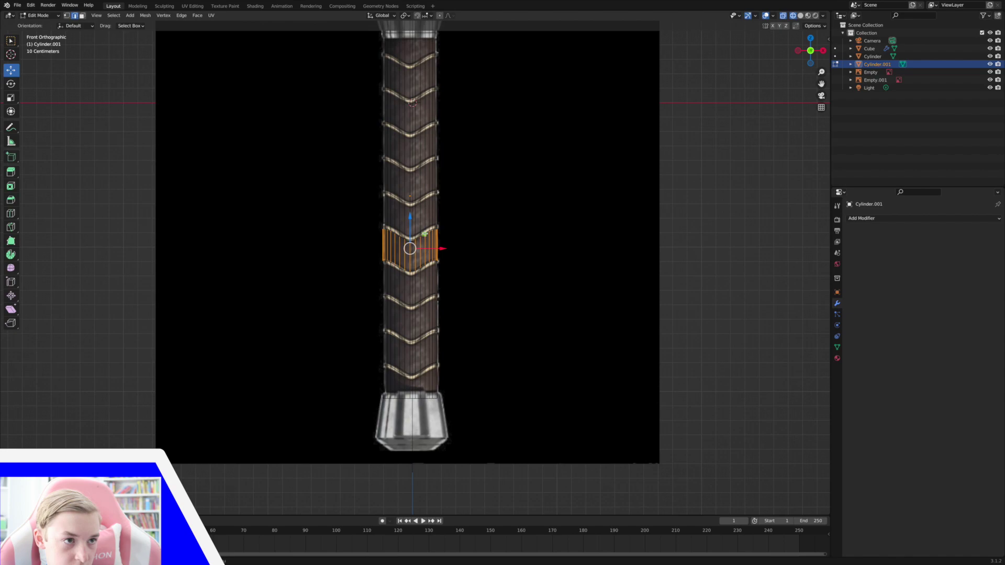
right_click(431, 244)
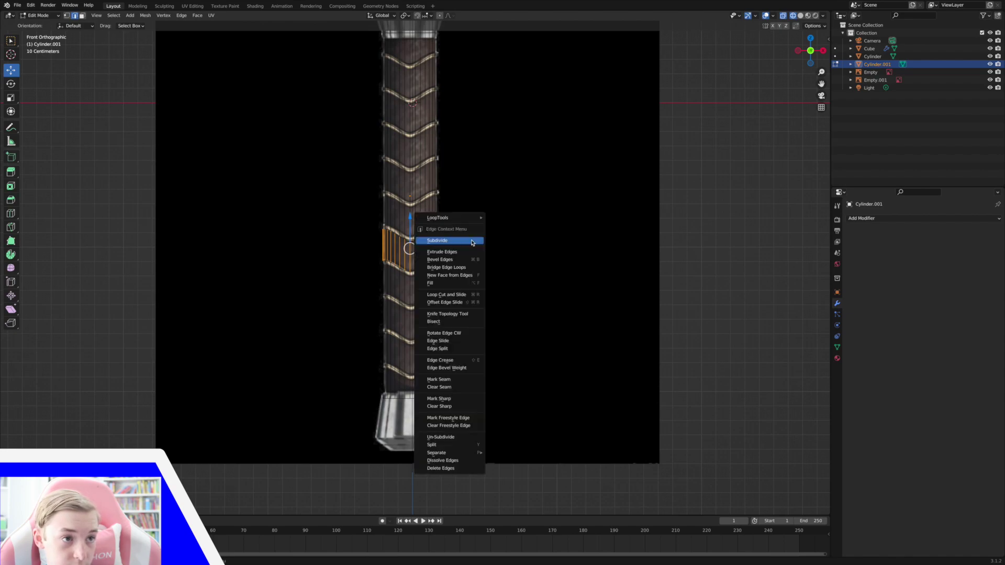
click(461, 466)
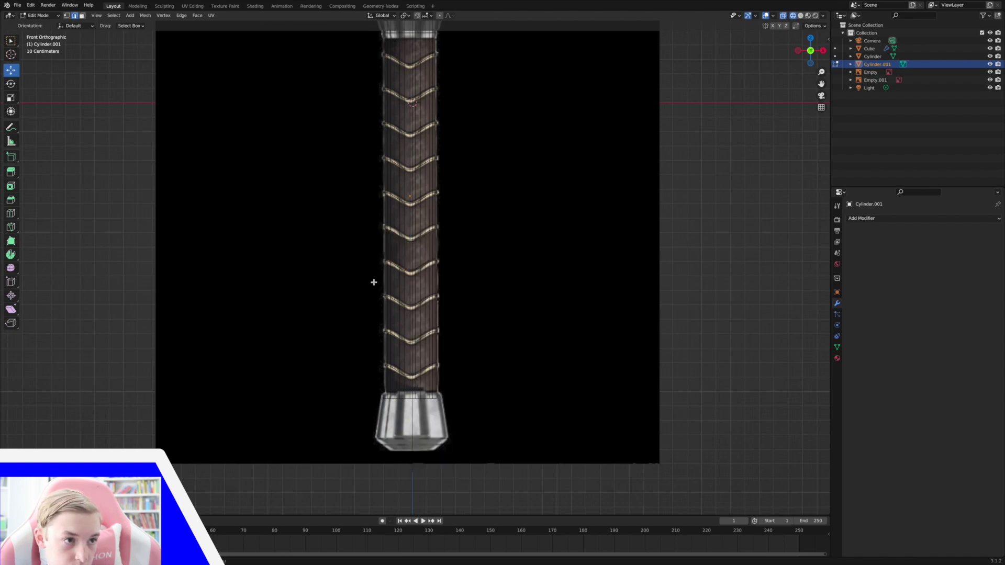
alt+click(451, 287)
right_click(472, 302)
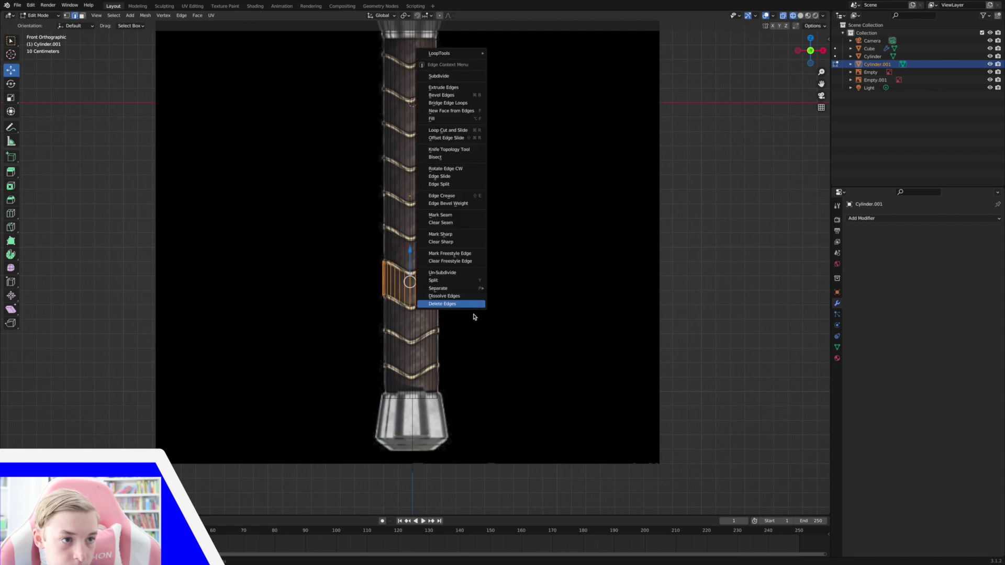
click(475, 306)
- Delete the vertical edges connecting the last three V-shaped loops above the pommel, and check for leftover edges below them
alt+click(462, 317)
right_click(463, 317)
click(463, 317)
alt+click(460, 354)
right_click(461, 355)
click(461, 353)
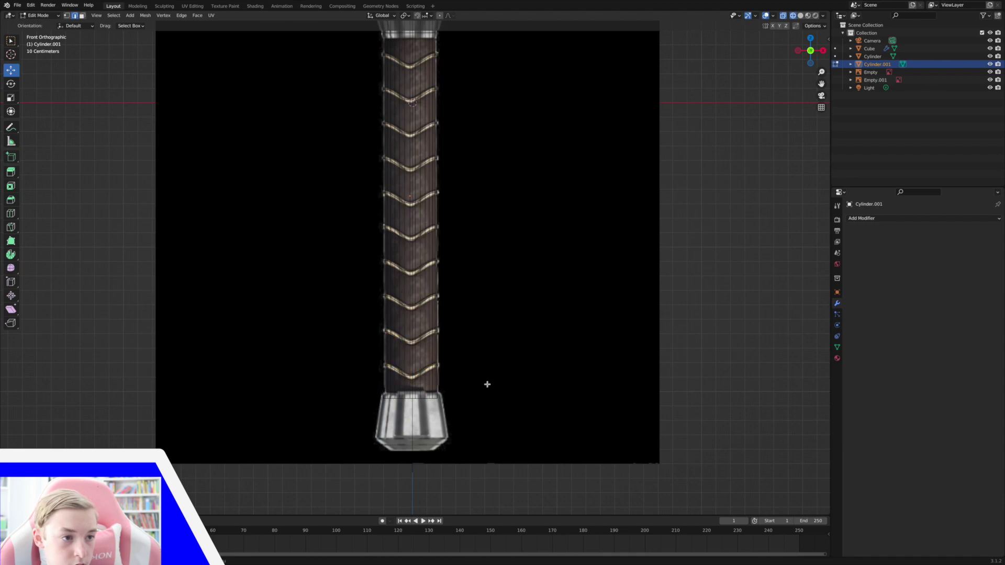
drag(373, 384, 520, 386)
drag(362, 388, 544, 413)
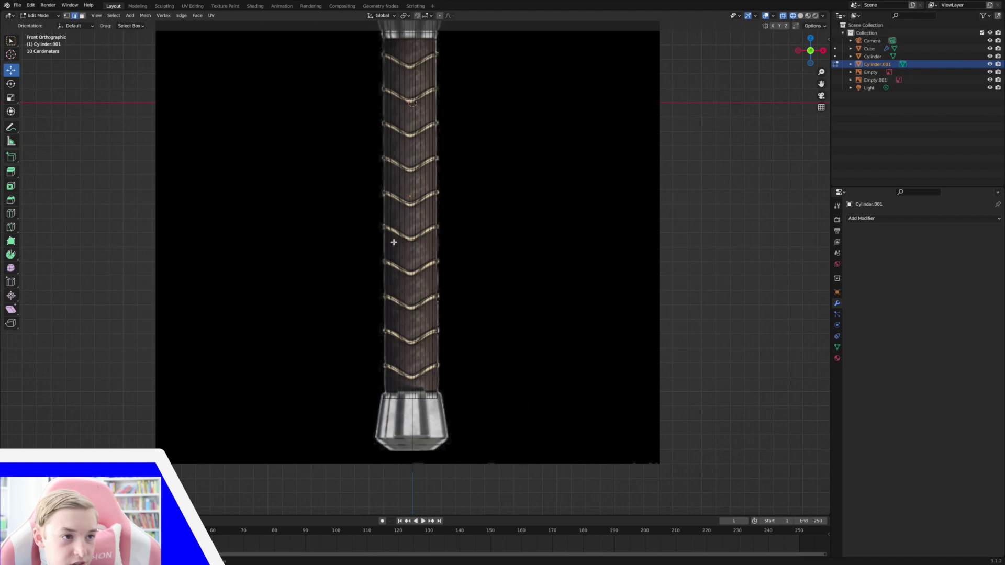
- Check the cleared bands for leftover edges and delete the vertical edges between the fifth and sixth loops from the head
drag(376, 277, 498, 286)
drag(369, 245, 490, 251)
drag(477, 217, 476, 217)
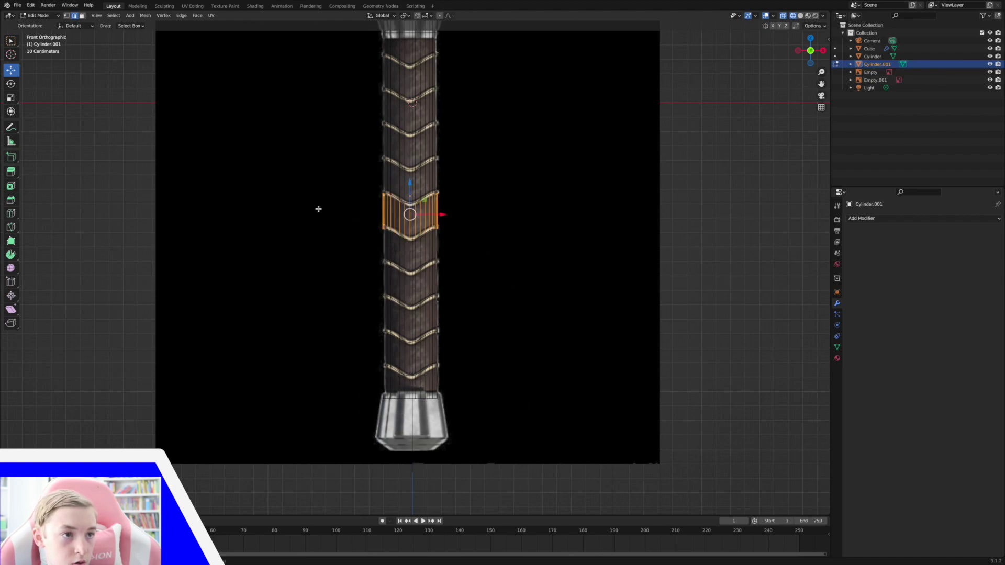
right_click(438, 195)
click(421, 251)
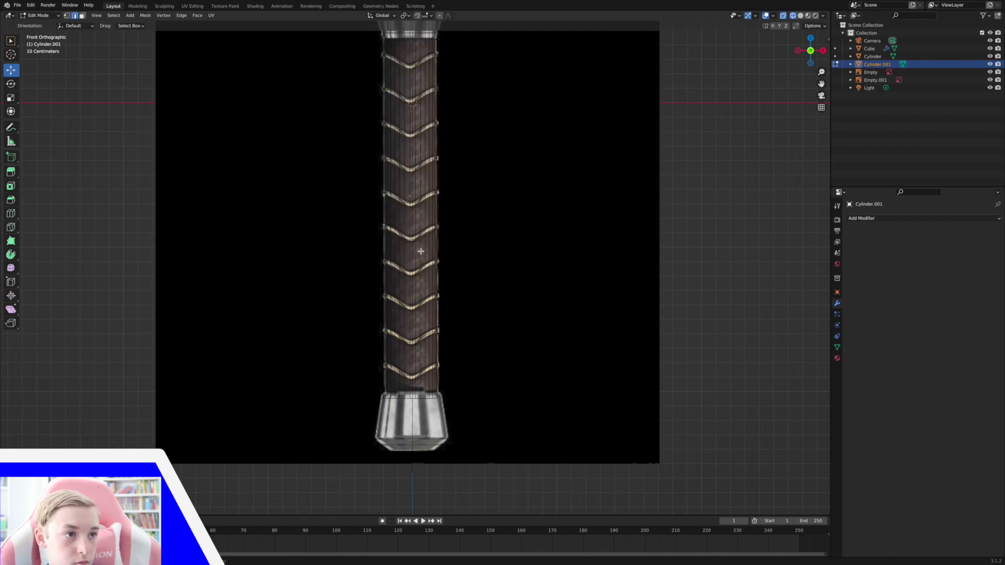
- Delete the vertical edges connecting the first four V-shaped loops below the hammer head, and check for leftover edges above the first loop
drag(372, 141, 492, 147)
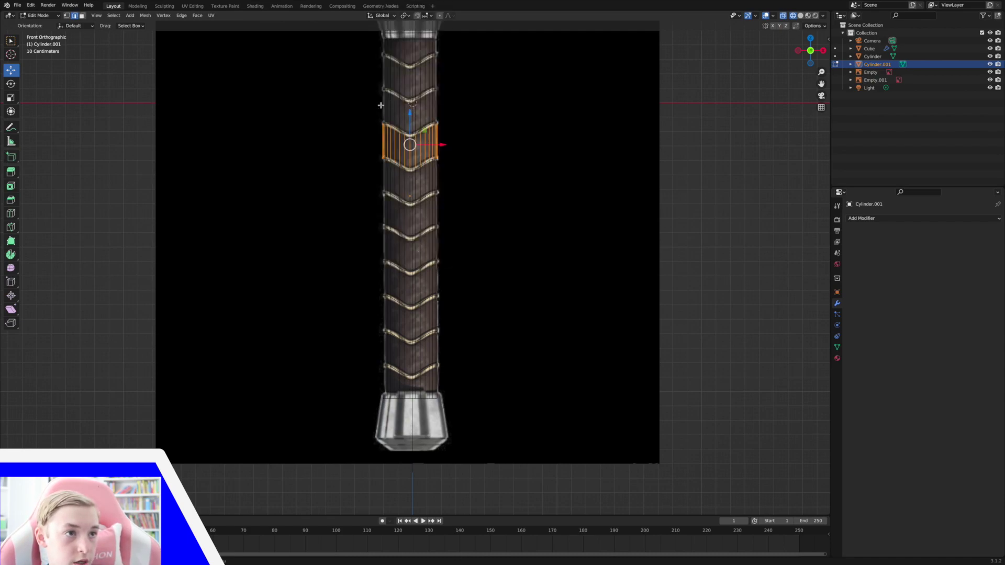
right_click(525, 164)
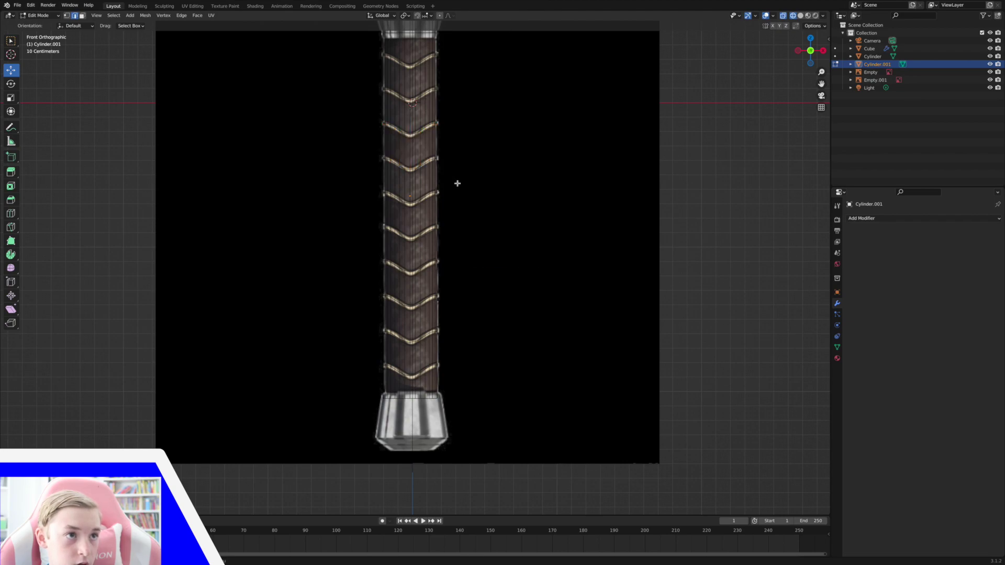
drag(377, 107, 509, 116)
right_click(511, 123)
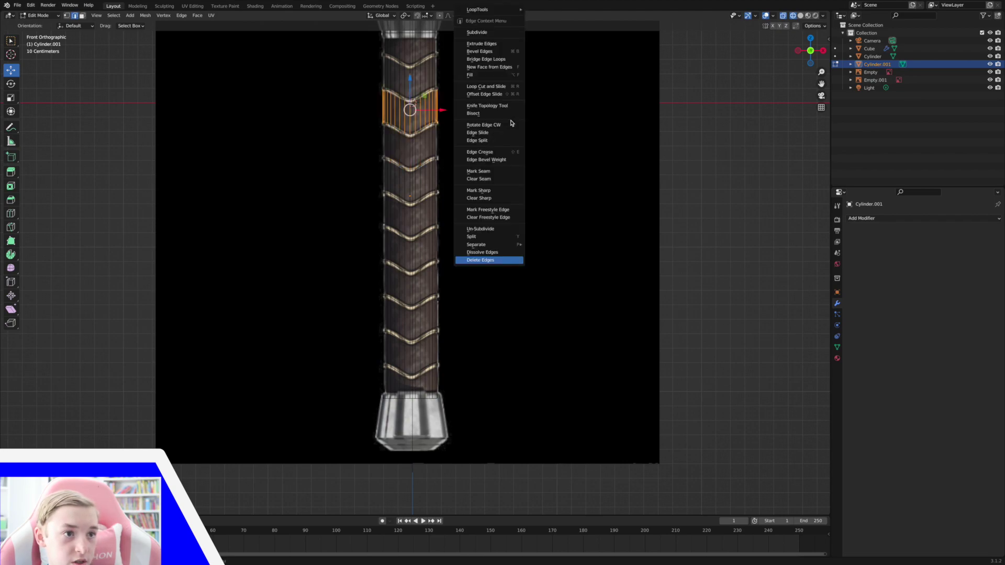
click(505, 259)
drag(372, 66, 494, 75)
right_click(495, 80)
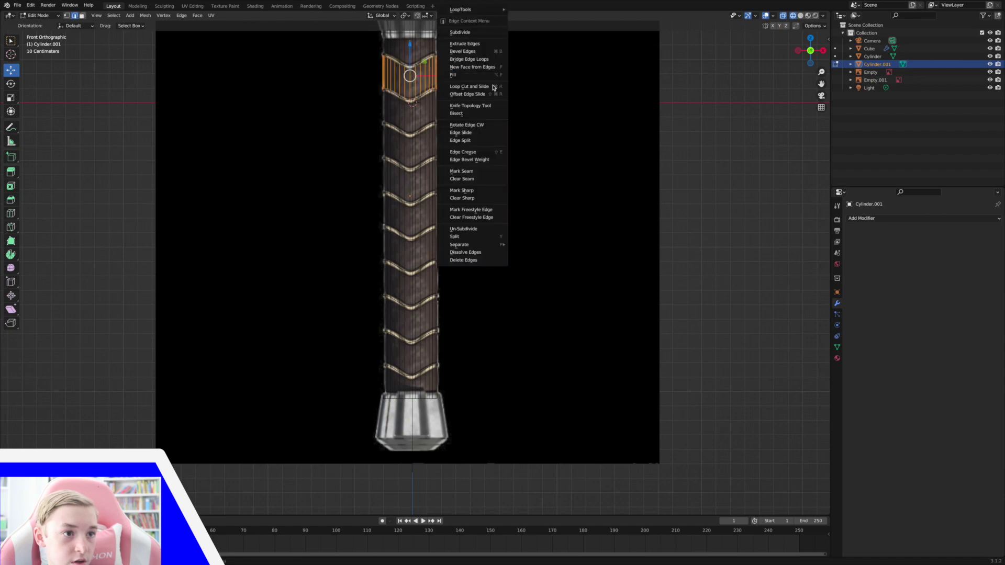
click(477, 260)
drag(411, 41, 494, 44)
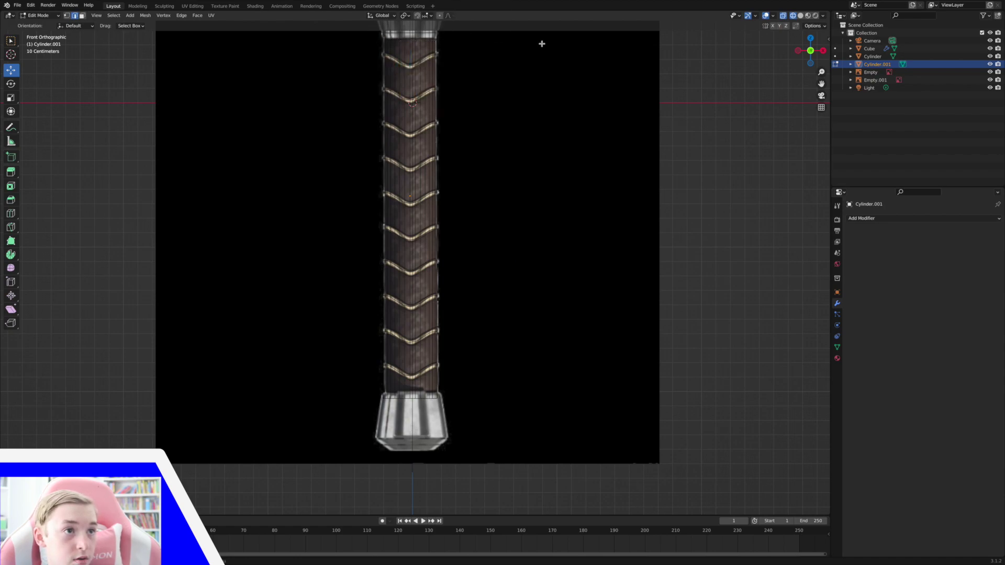
drag(375, 35, 597, 43)
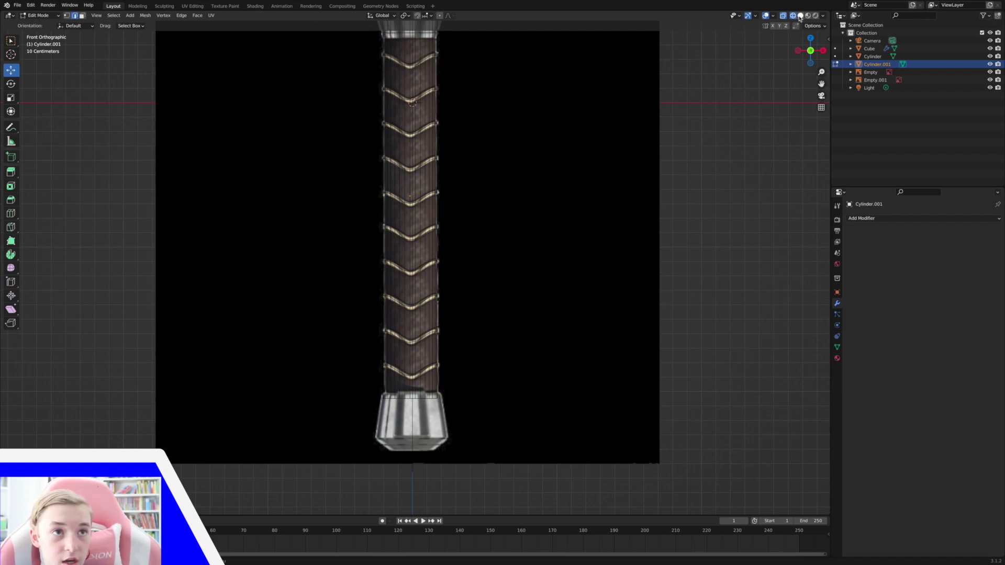
- Select the whole mesh to find remaining connecting edges and delete the vertical edges between the fourth and fifth loops from the head
key(ctrl+z)
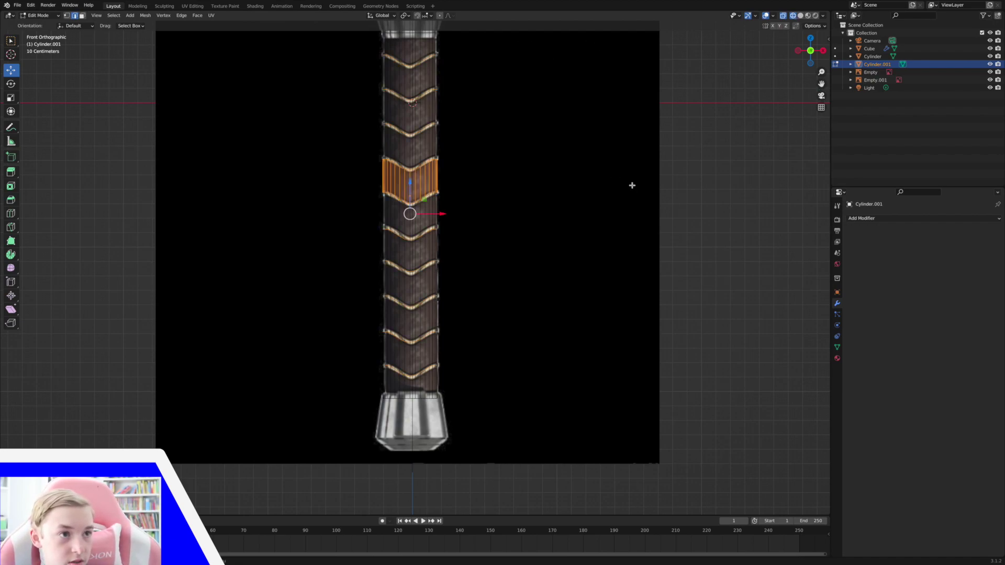
key(alt+a)
drag(364, 179, 529, 178)
right_click(547, 178)
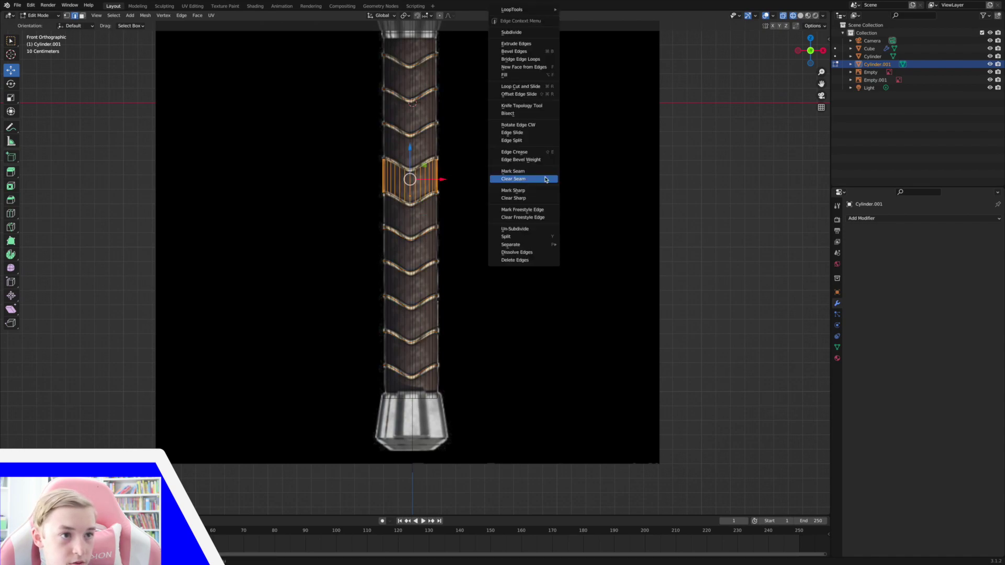
click(502, 257)
- Select all V-shaped loops and extrude them upward along the Z axis by about 0.03 m to form thin bands
key(ctrl+z)
middle_drag(581, 249, 583, 251)
click(806, 54)
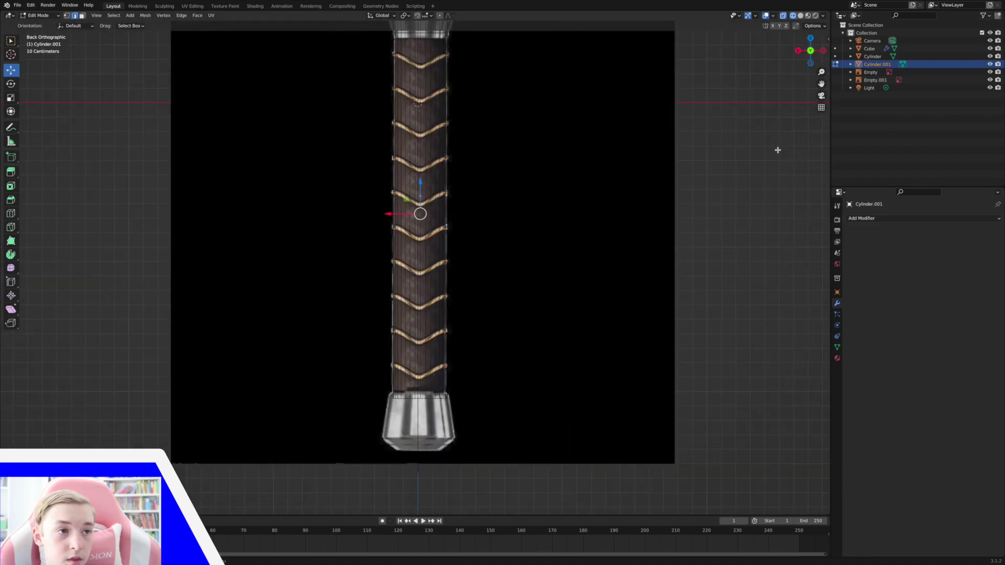
drag(822, 72, 822, 67)
middle_drag(599, 142, 602, 144)
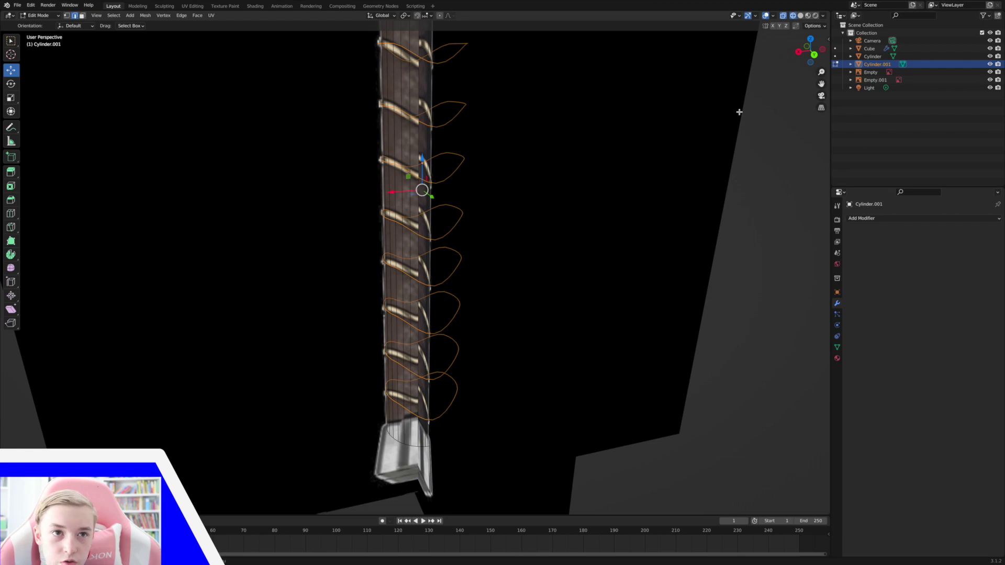
click(814, 55)
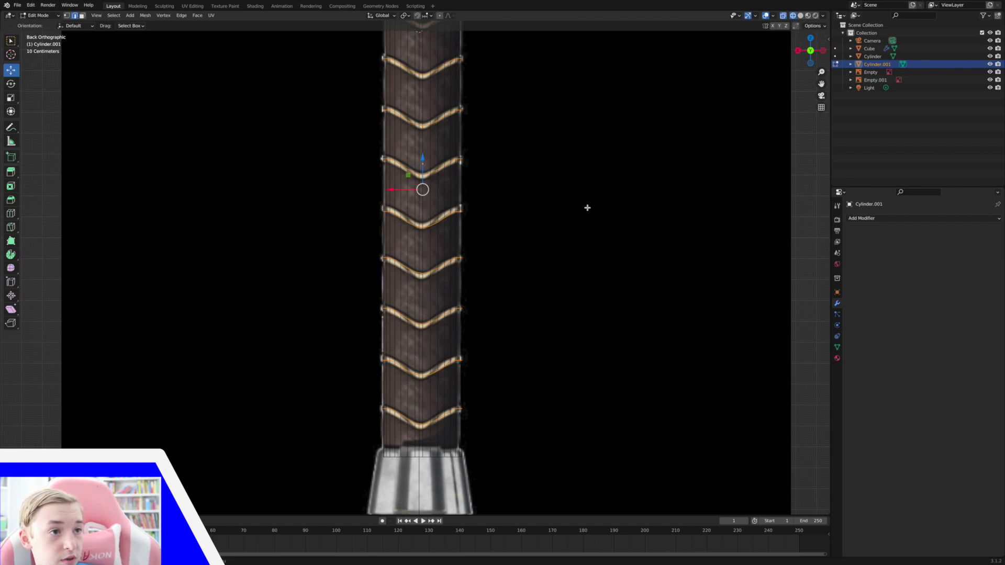
key(g)
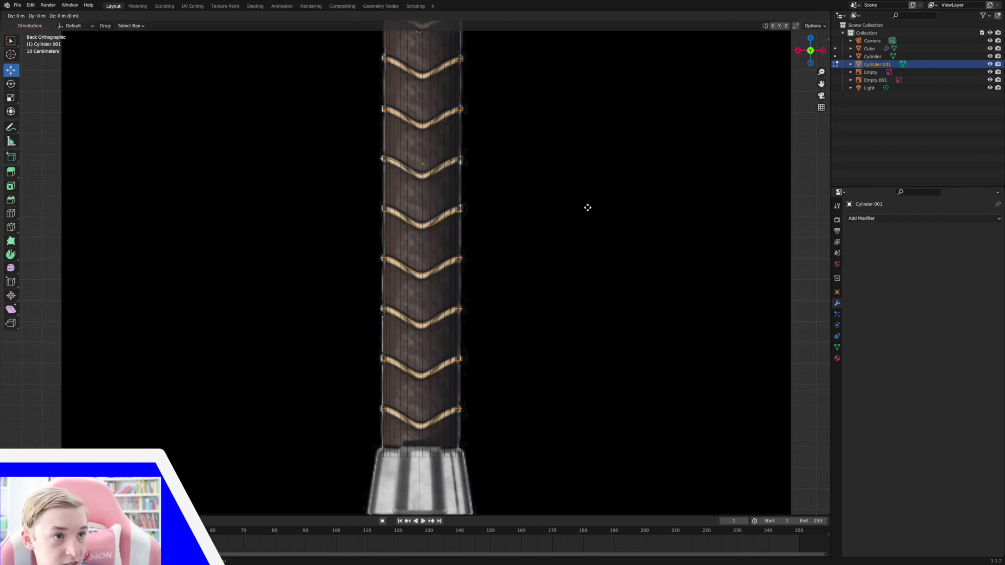
key(z)
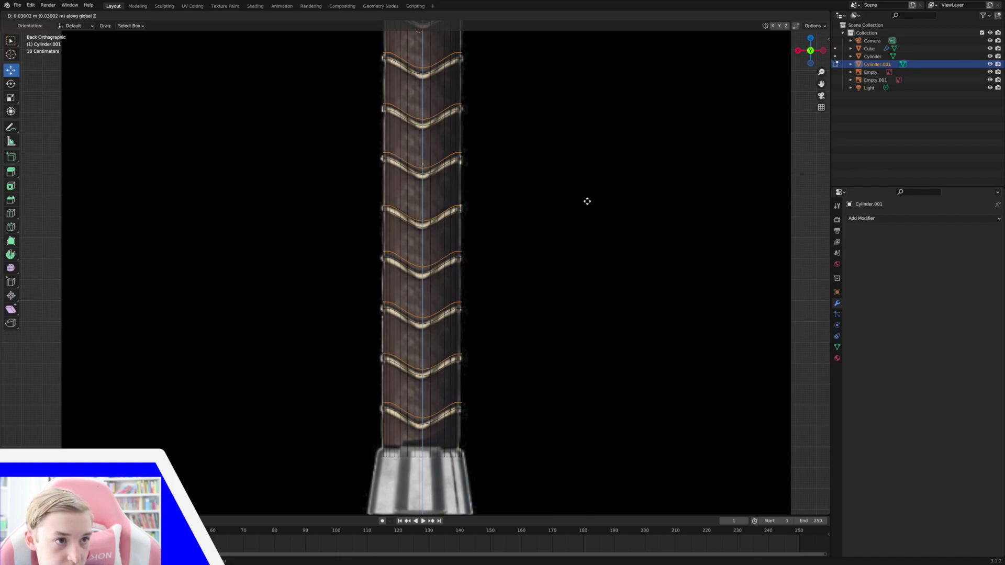
click(588, 201)
- Show the bands alone in Object Mode with solid shading, hiding the handle cylinder and both reference images
click(801, 16)
middle_drag(631, 121, 420, 179)
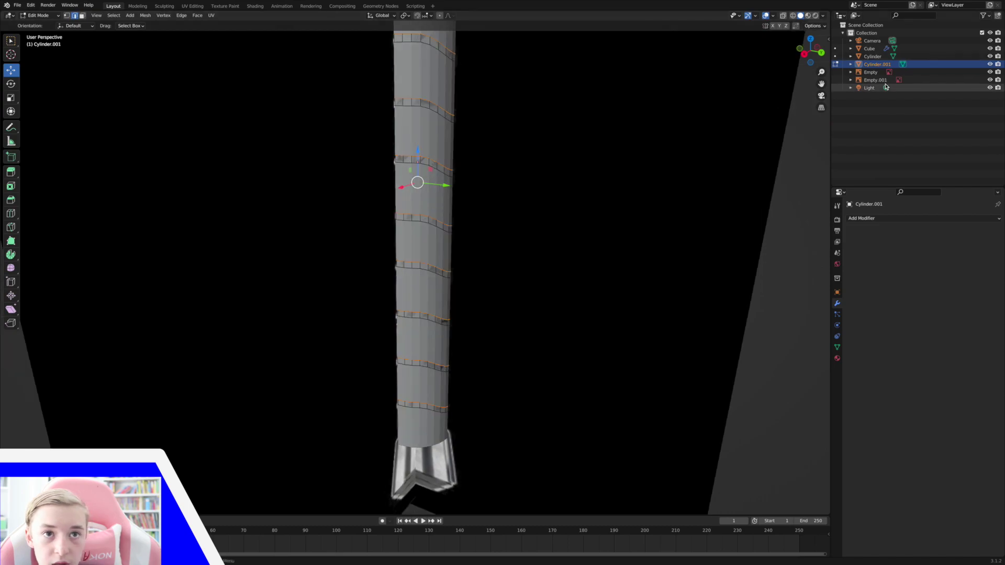
click(990, 56)
middle_drag(687, 182, 827, 75)
key(Tab)
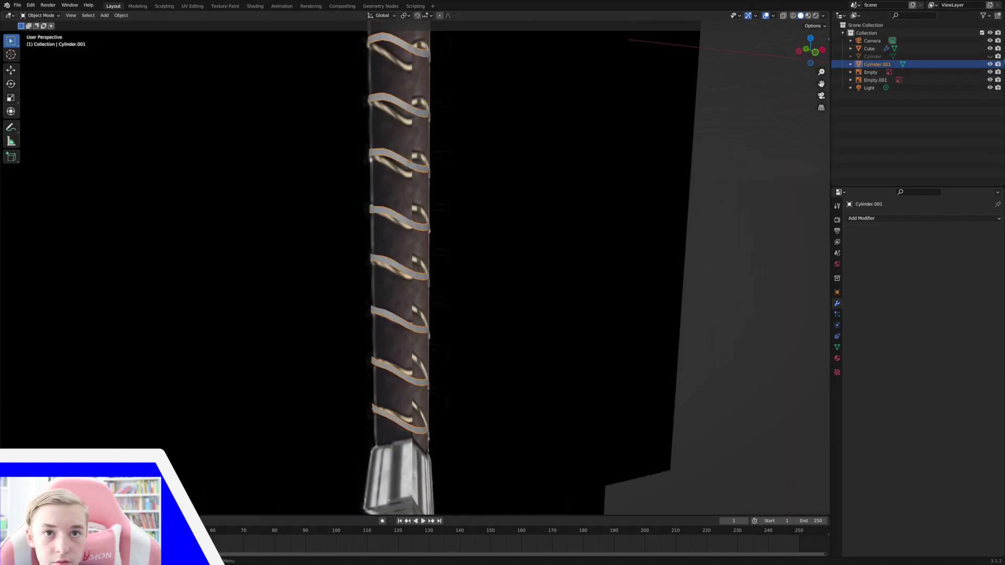
click(991, 72)
click(990, 80)
middle_drag(628, 146, 707, 142)
drag(821, 71, 821, 95)
middle_drag(600, 113, 610, 125)
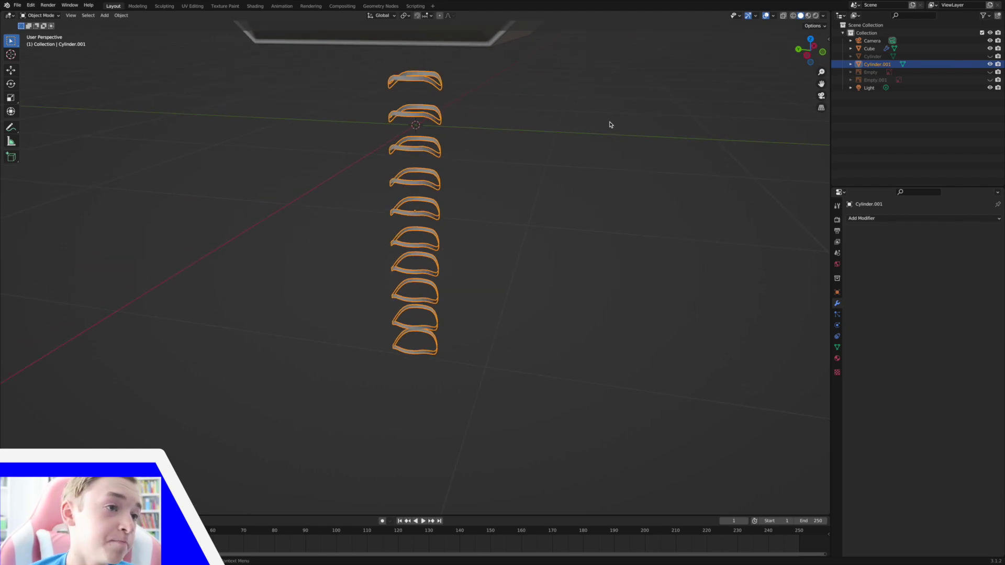
middle_drag(601, 129, 568, 137)
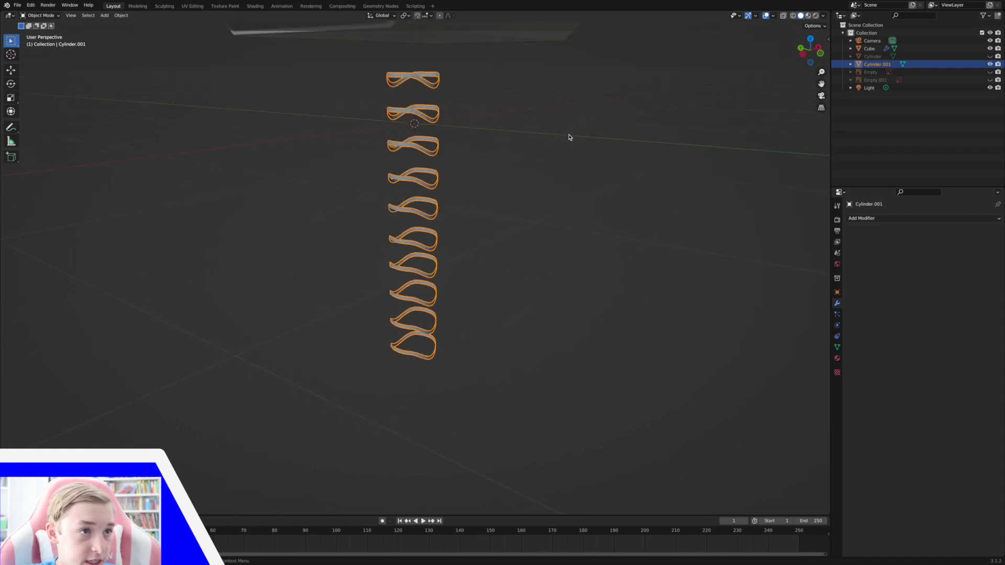
- Unhide the handle cylinder and inspect how the V-shaped bands sit against its surface
click(990, 56)
middle_drag(410, 68, 403, 82)
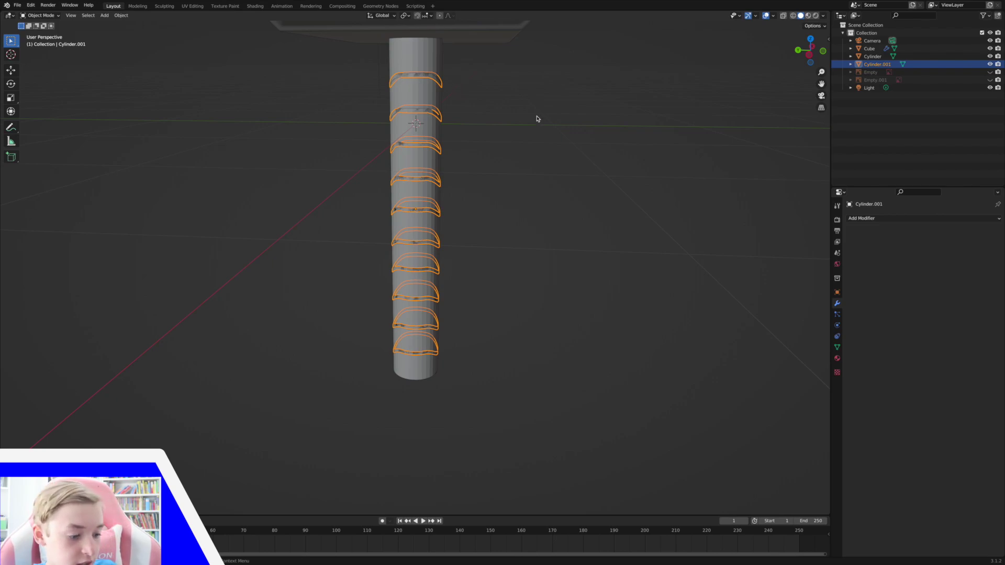
middle_drag(571, 129, 543, 124)
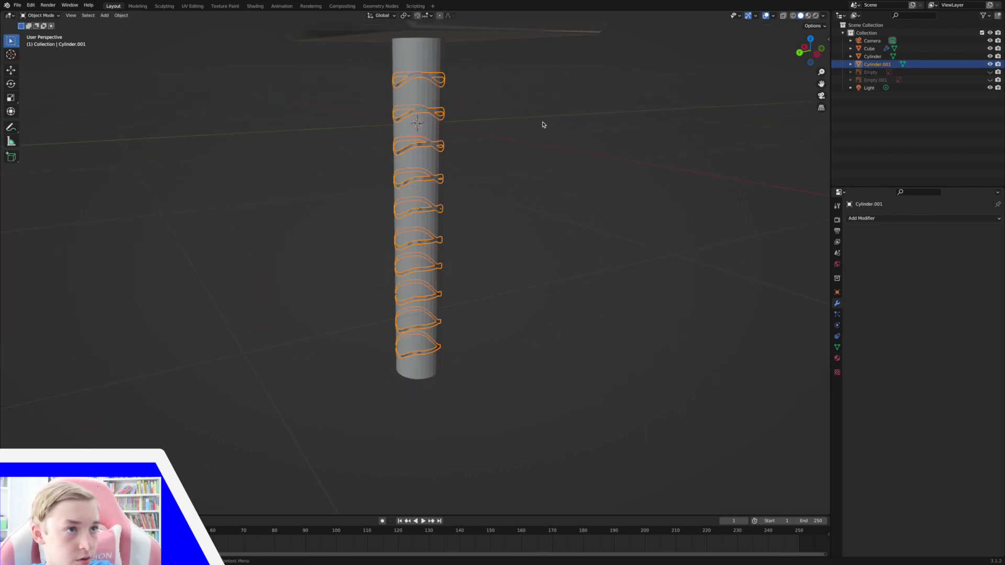
click(295, 91)
middle_drag(178, 95, 168, 95)
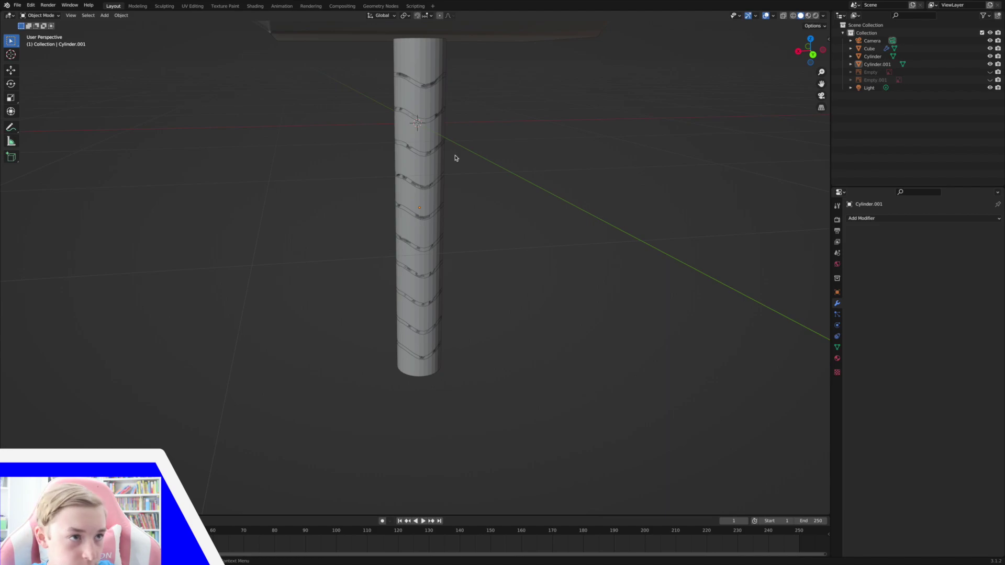
click(428, 156)
click(766, 44)
middle_drag(755, 60, 743, 68)
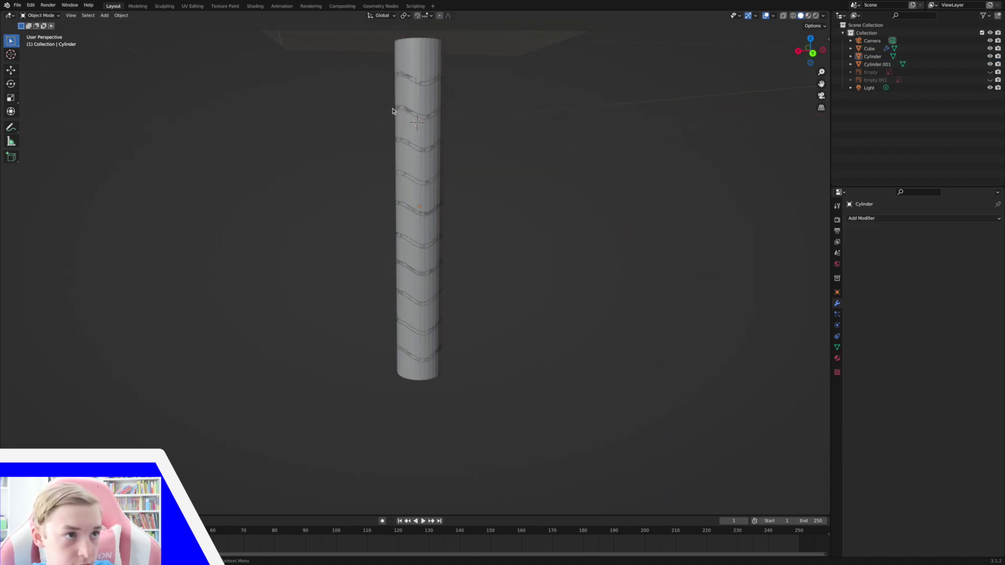
- Add a Solidify modifier to the V-shaped bands with a thickness of -0.09 m
click(404, 110)
click(408, 111)
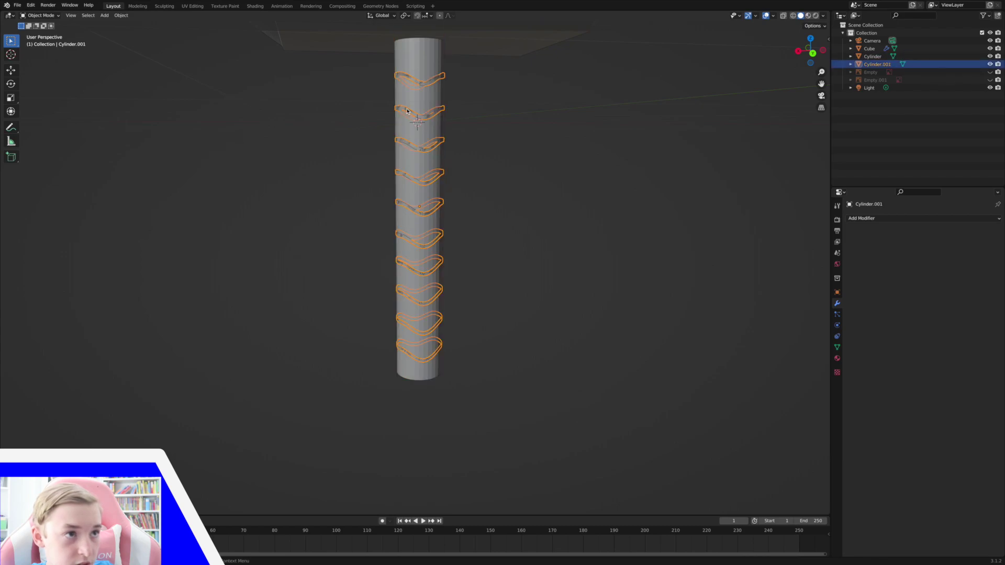
click(873, 220)
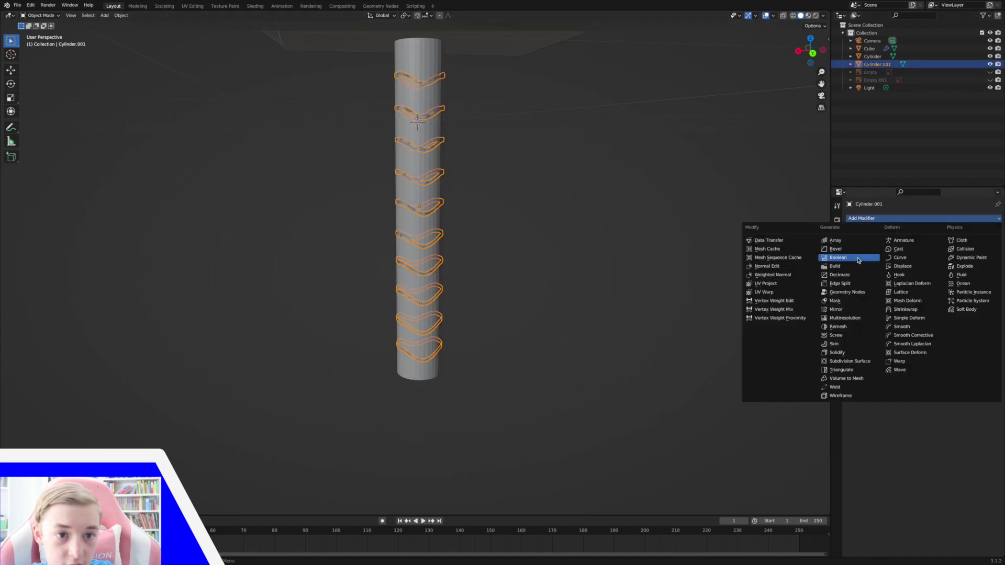
click(856, 356)
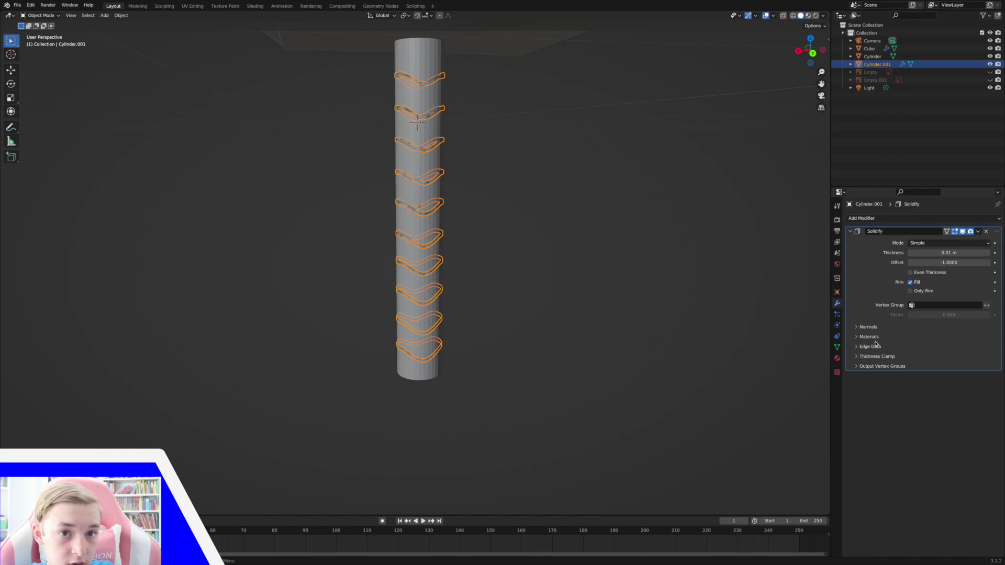
mouse_move(937, 253)
mouse_down()
mouse_move(963, 253)
mouse_move(929, 253)
mouse_up()
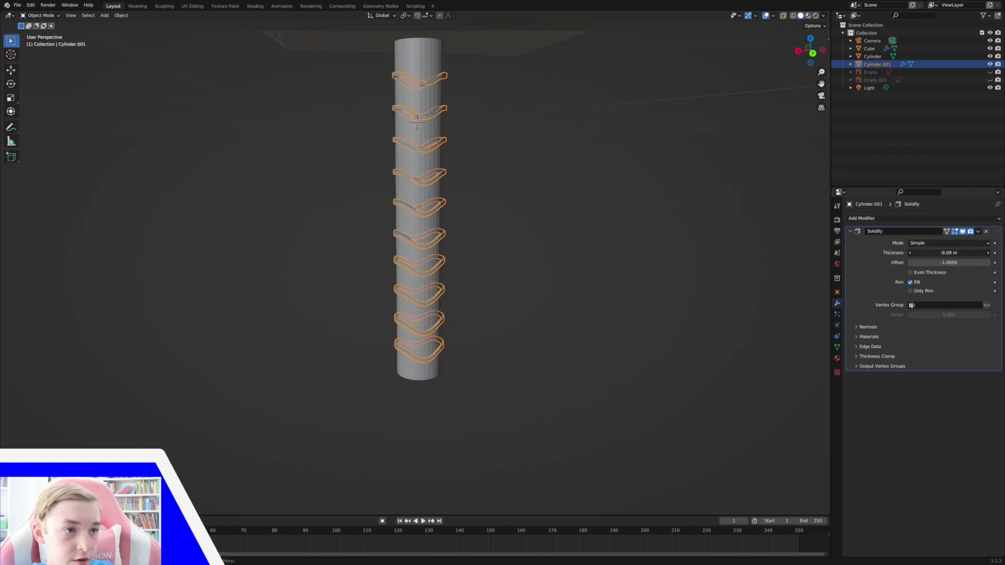
click(691, 194)
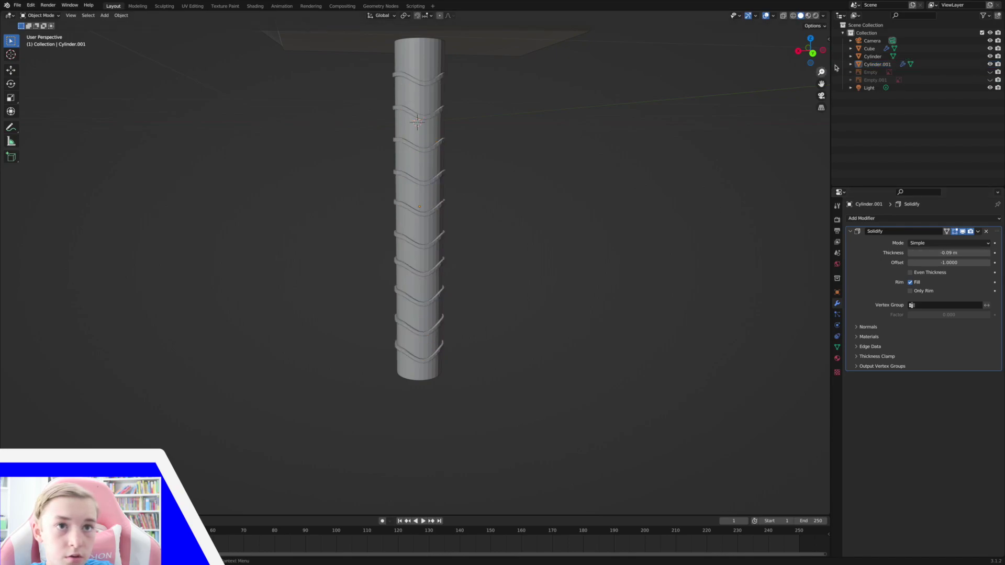
- Add a Bevel modifier to the V-shaped cord bands, keeping the amount at 0.1 m with one segment
scroll(717, 171, down, 5)
middle_drag(718, 170, 719, 171)
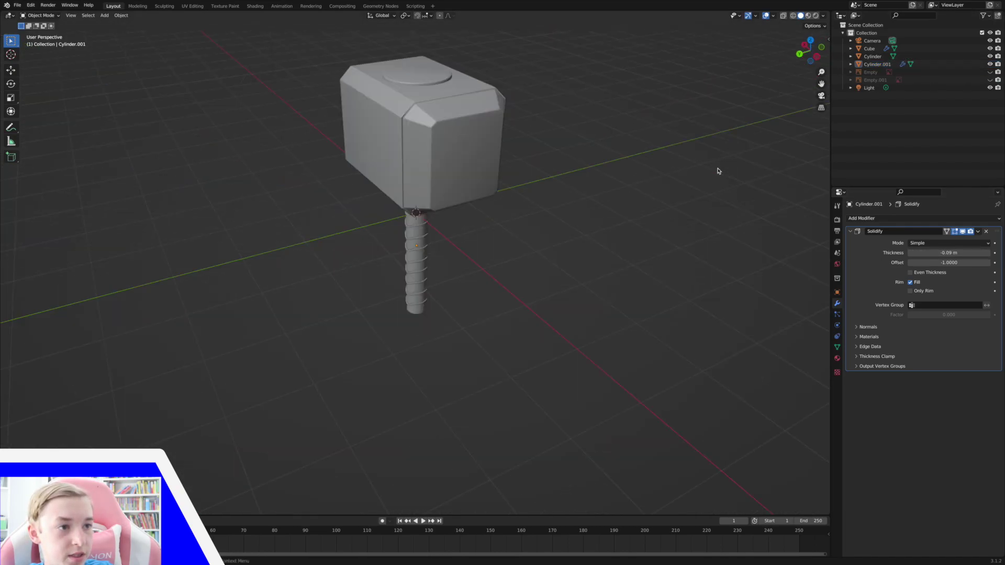
click(425, 264)
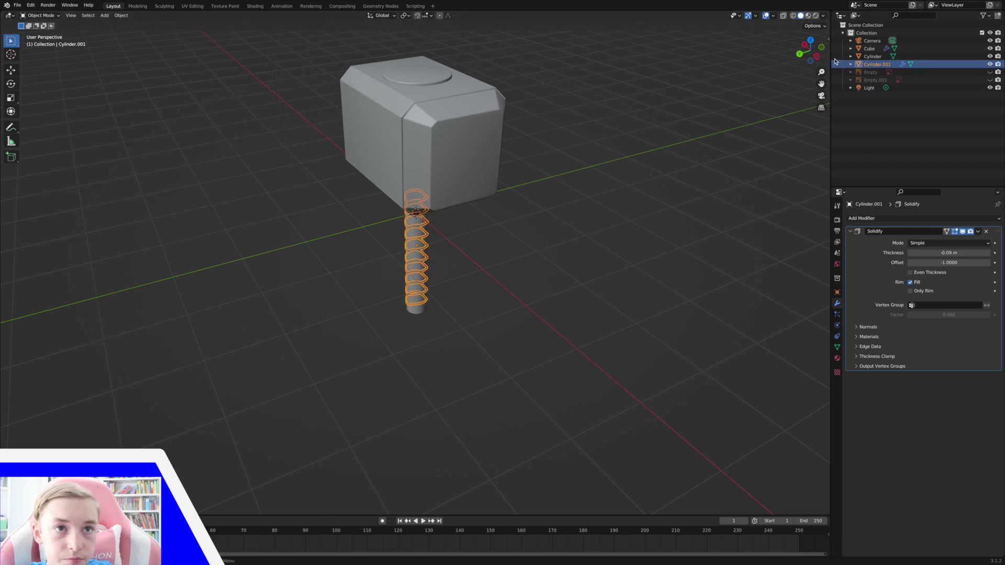
click(801, 54)
mouse_move(821, 72)
mouse_down()
mouse_move(820, 52)
mouse_move(821, 72)
mouse_up()
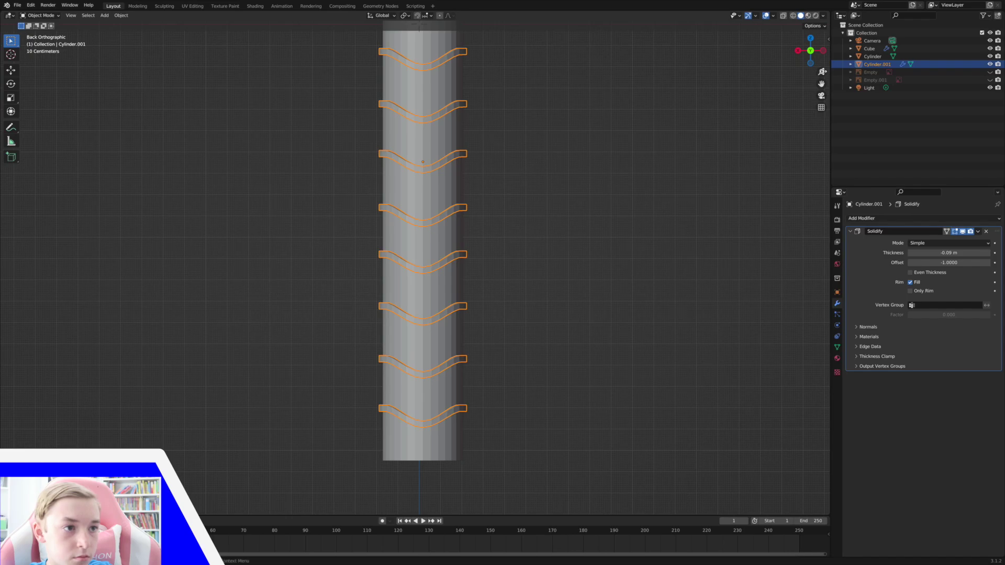
click(870, 219)
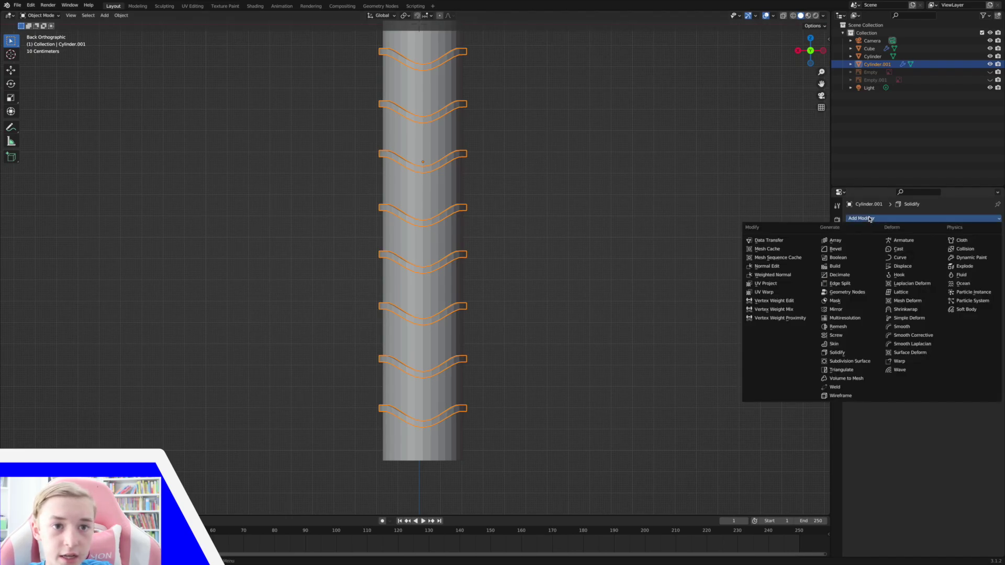
click(855, 250)
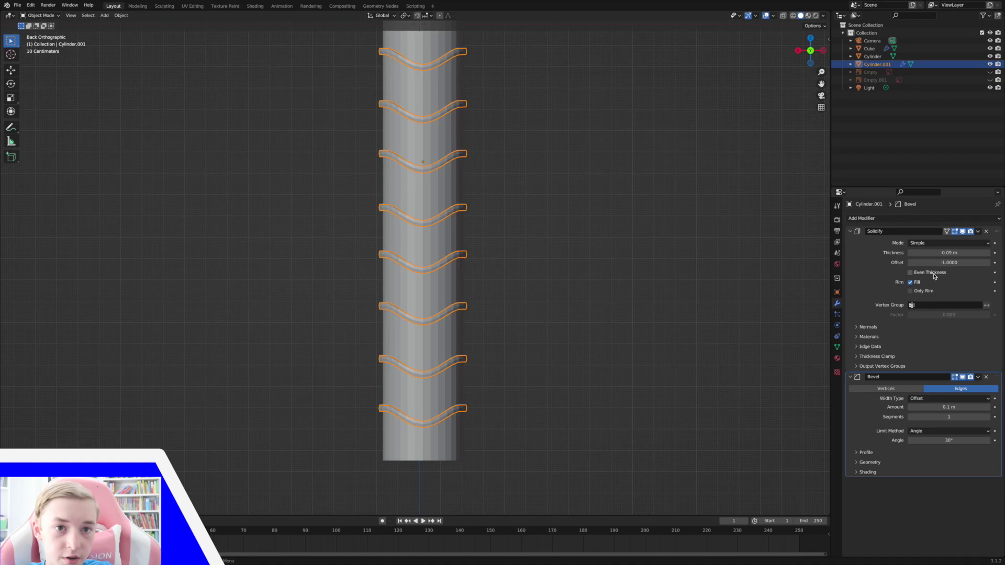
click(513, 232)
middle_drag(513, 231, 512, 232)
- Apply Shade Smooth to the beveled cord bands around the handle
scroll(512, 232, down, 8)
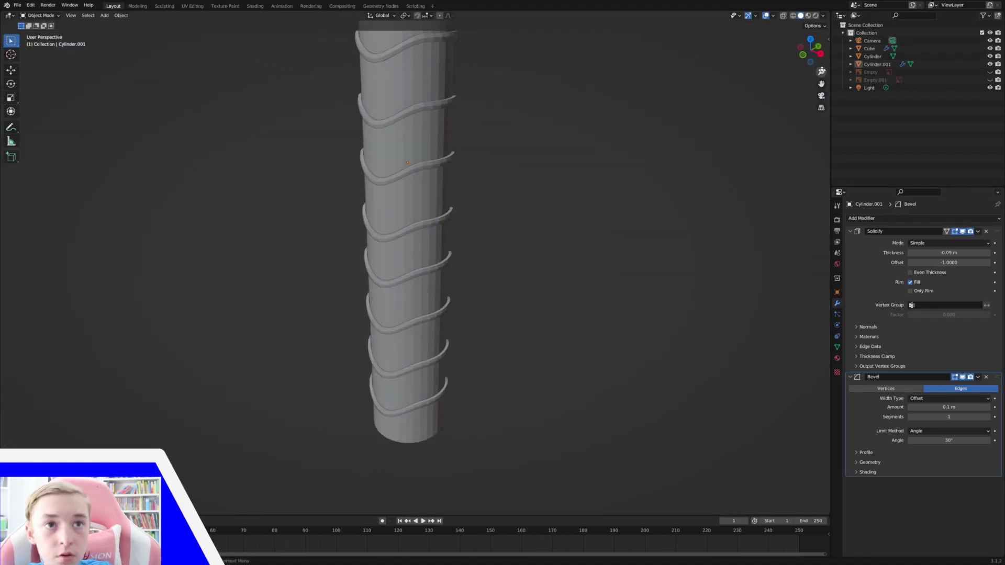
scroll(601, 117, down, 6)
middle_drag(601, 117, 629, 126)
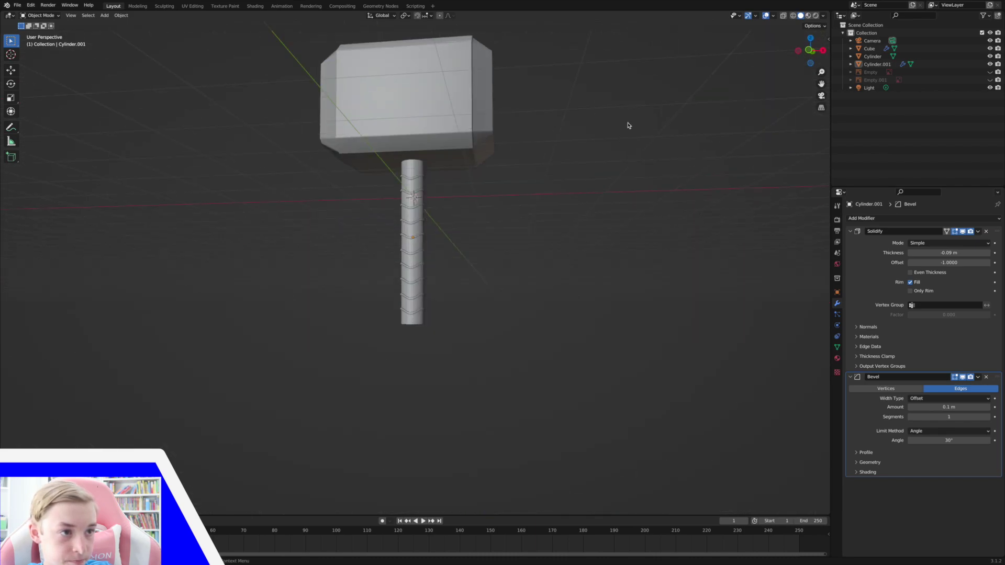
click(412, 255)
right_click(519, 225)
click(514, 225)
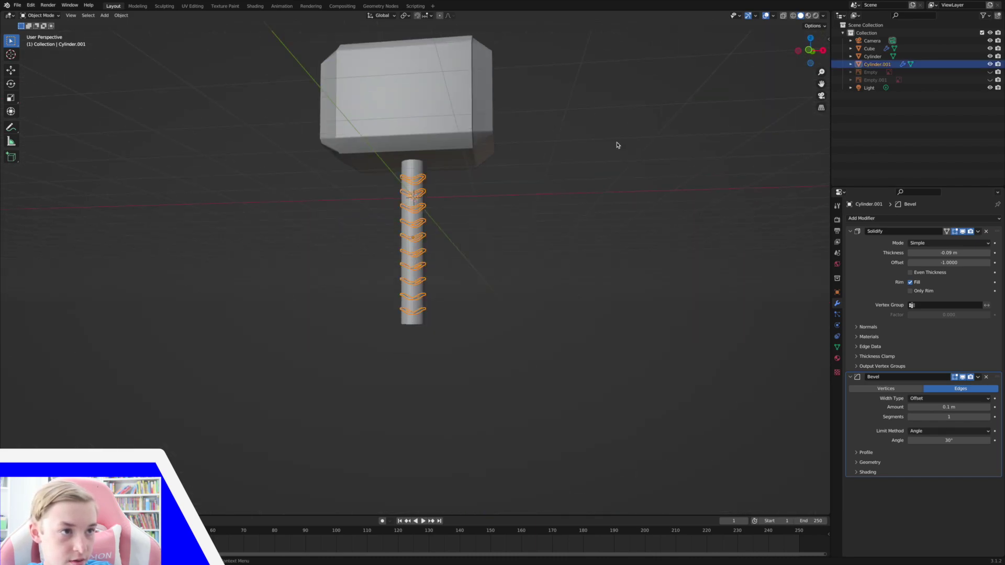
- Inspect the cord wrapping up close from several angles and select the handle cylinder
click(620, 143)
drag(822, 72, 821, 24)
middle_drag(500, 252, 411, 309)
drag(821, 72, 822, 157)
middle_drag(466, 241, 446, 102)
click(400, 89)
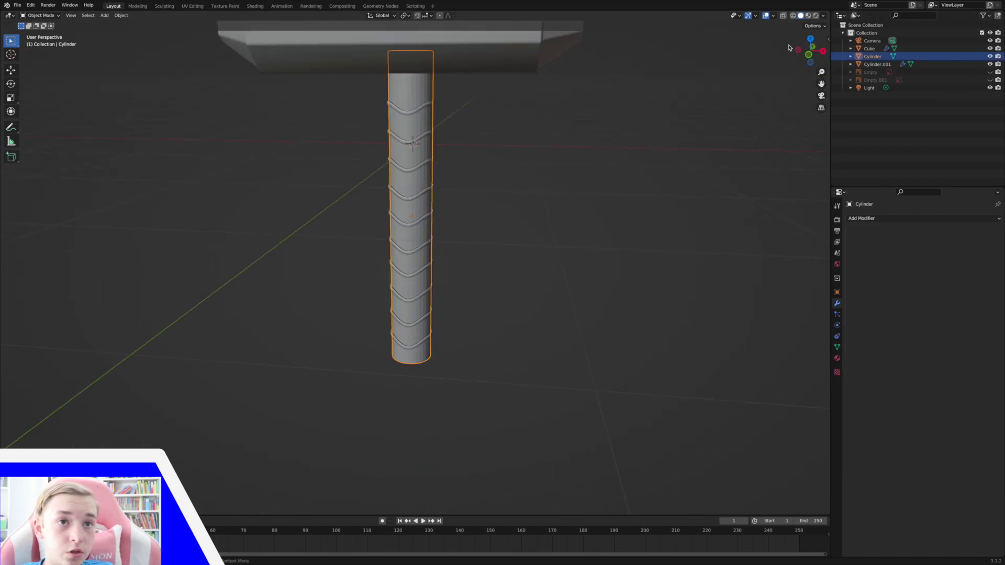
- Select the bottom face of the handle cylinder in Edit Mode and unhide both hammer reference images in front view
click(807, 59)
key(Tab)
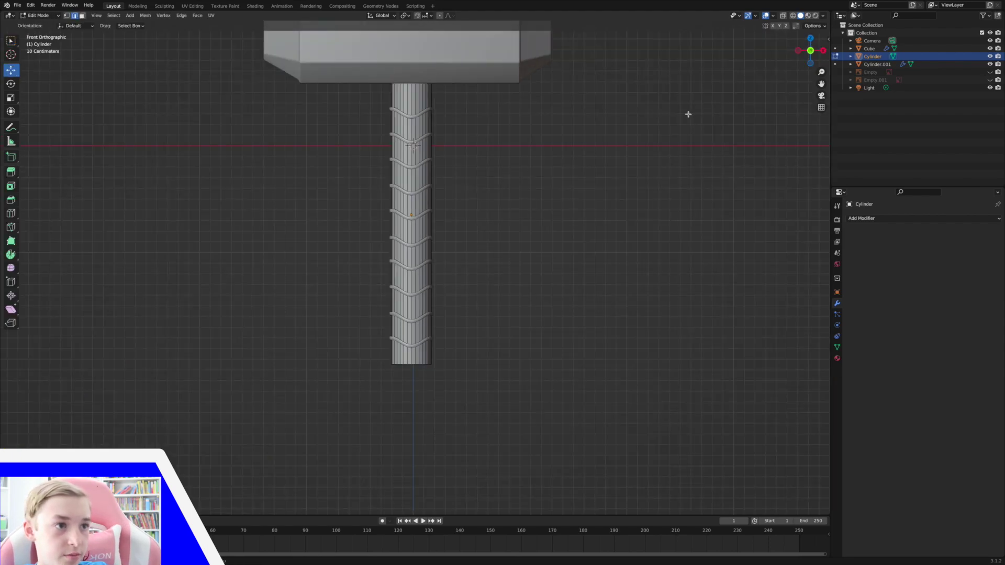
middle_drag(566, 268, 566, 267)
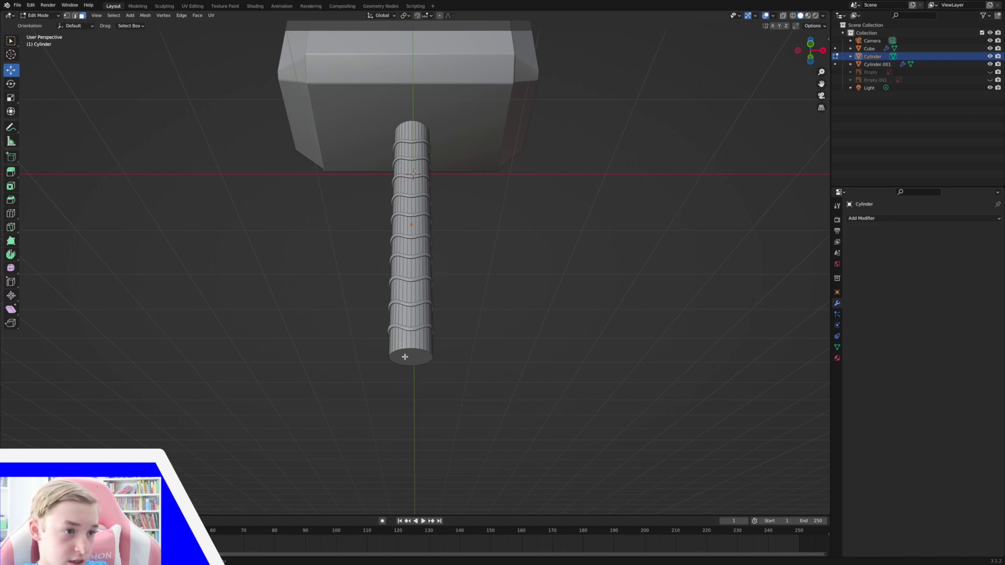
click(405, 357)
click(815, 48)
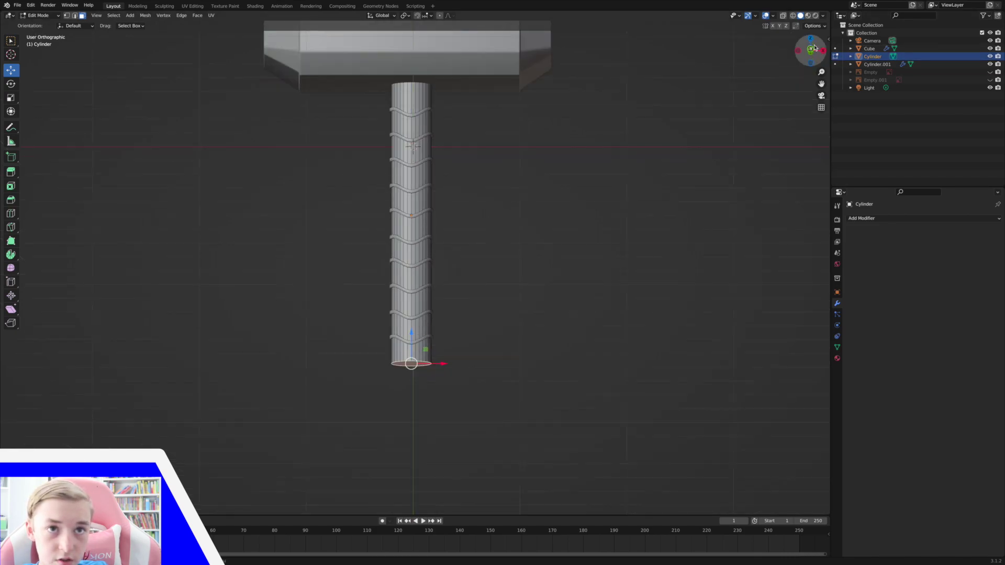
click(990, 71)
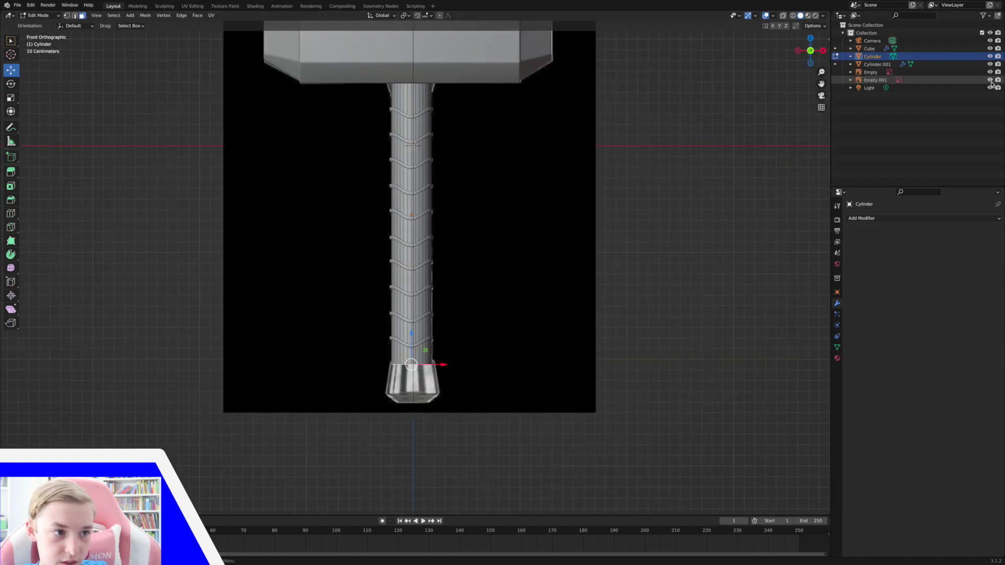
click(990, 80)
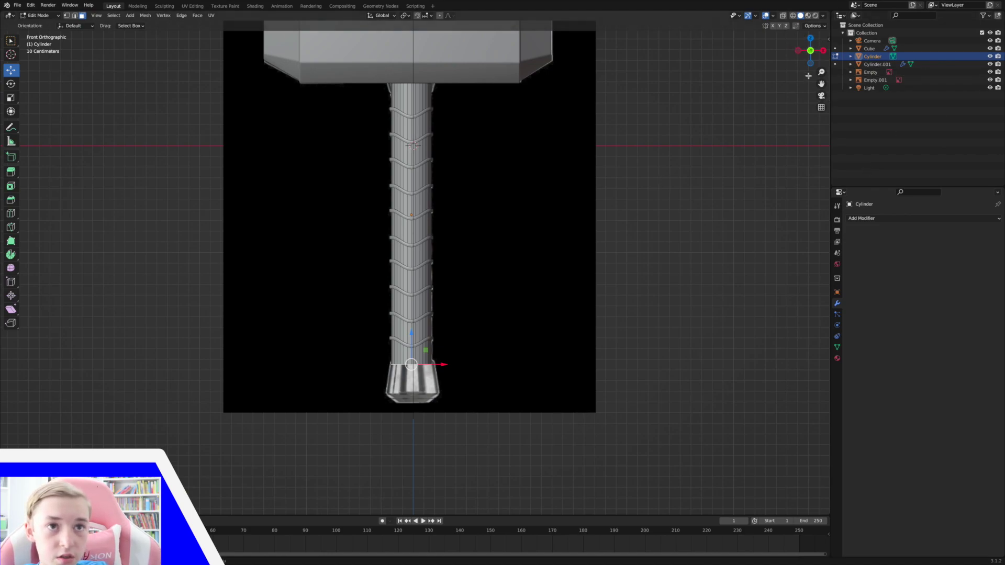
- With solid X-ray display on, raise the handle's bottom face to the top edge of the pommel in the reference image
drag(822, 72, 811, 75)
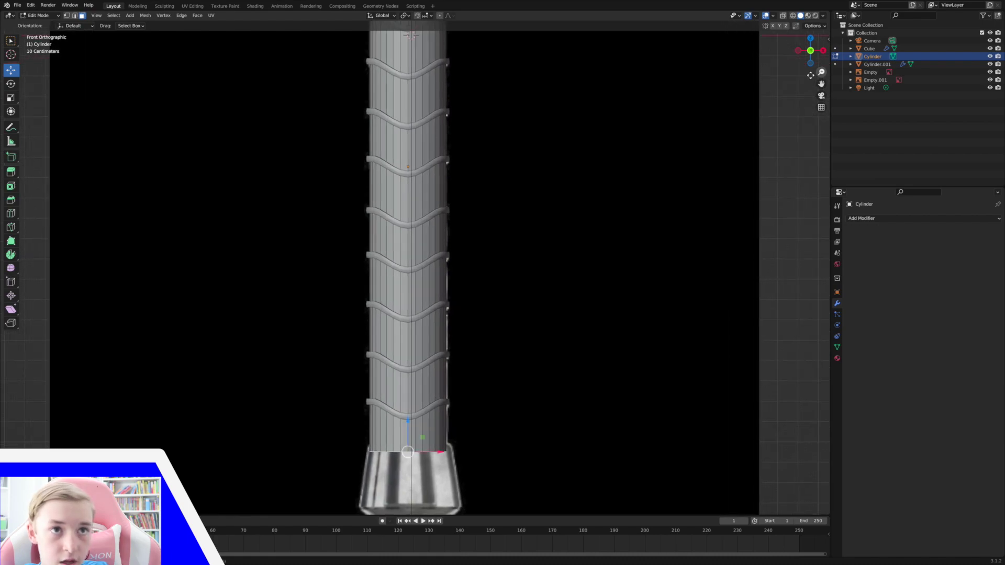
click(792, 16)
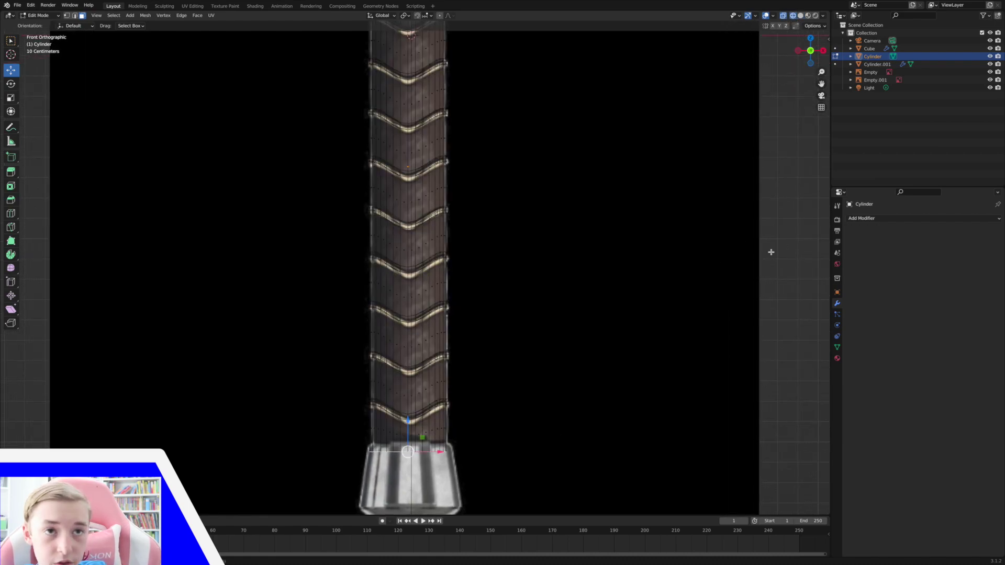
scroll(818, 74, up, 2)
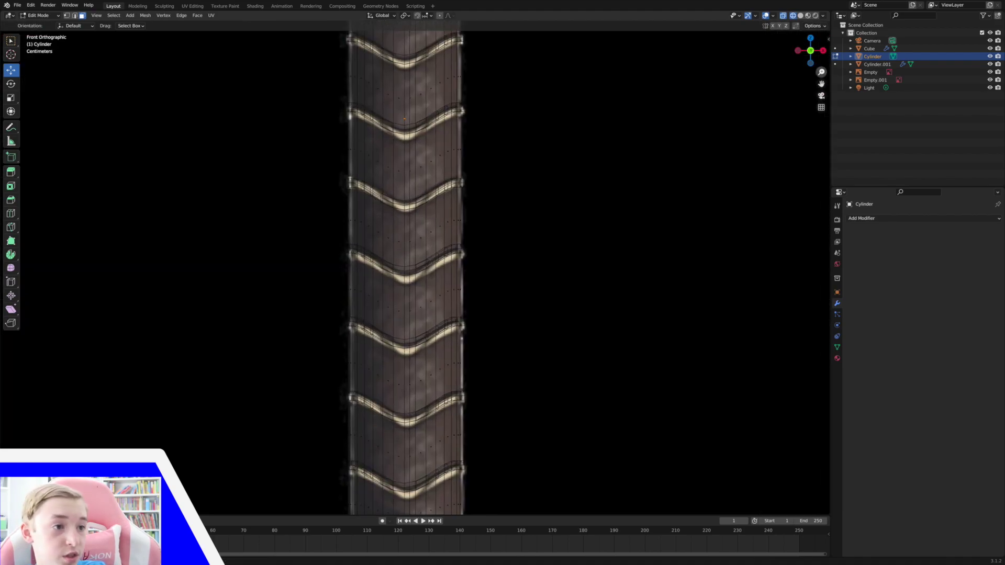
middle_drag(820, 77, 818, 78)
click(810, 51)
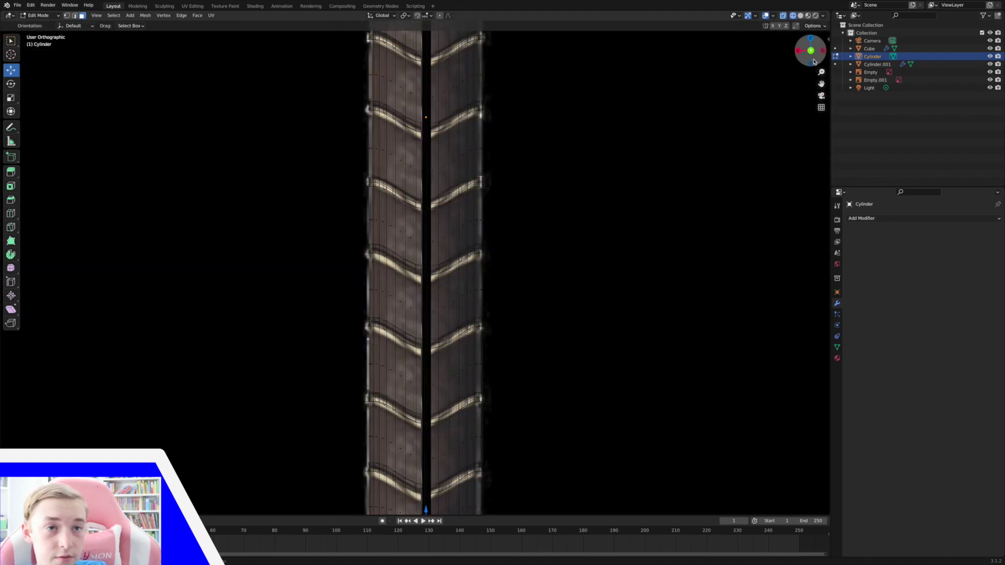
drag(822, 84, 812, 0)
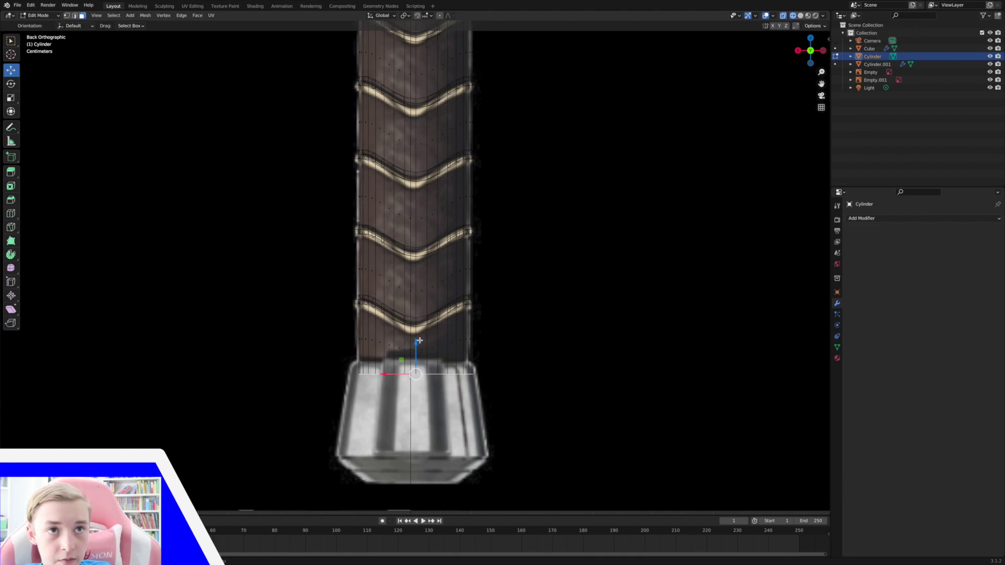
click(801, 16)
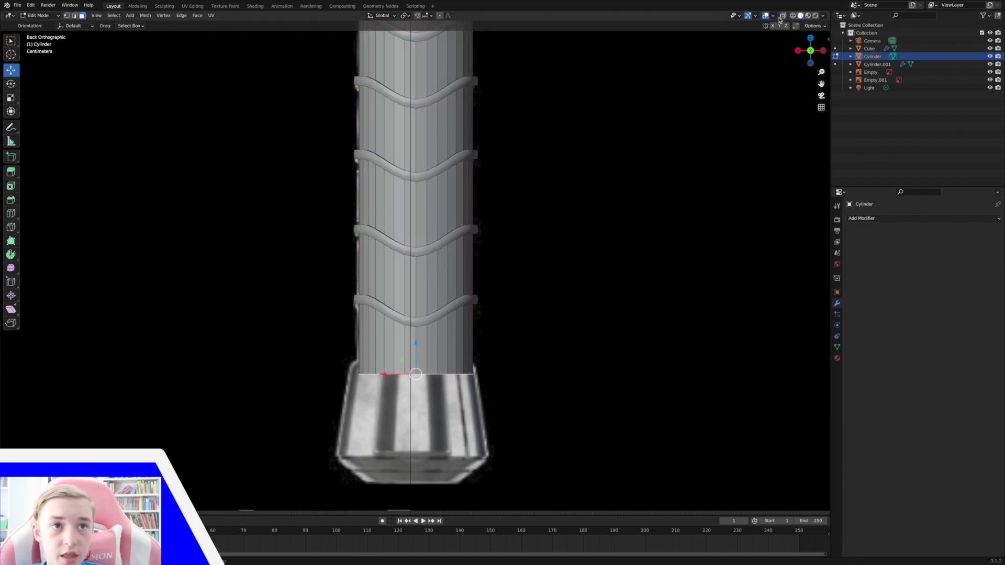
click(784, 16)
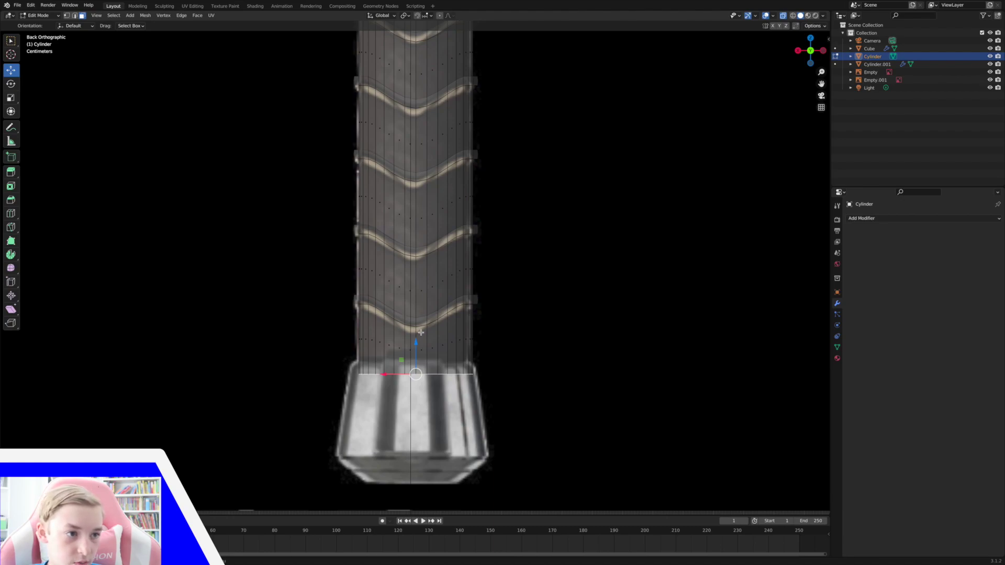
drag(417, 343, 417, 329)
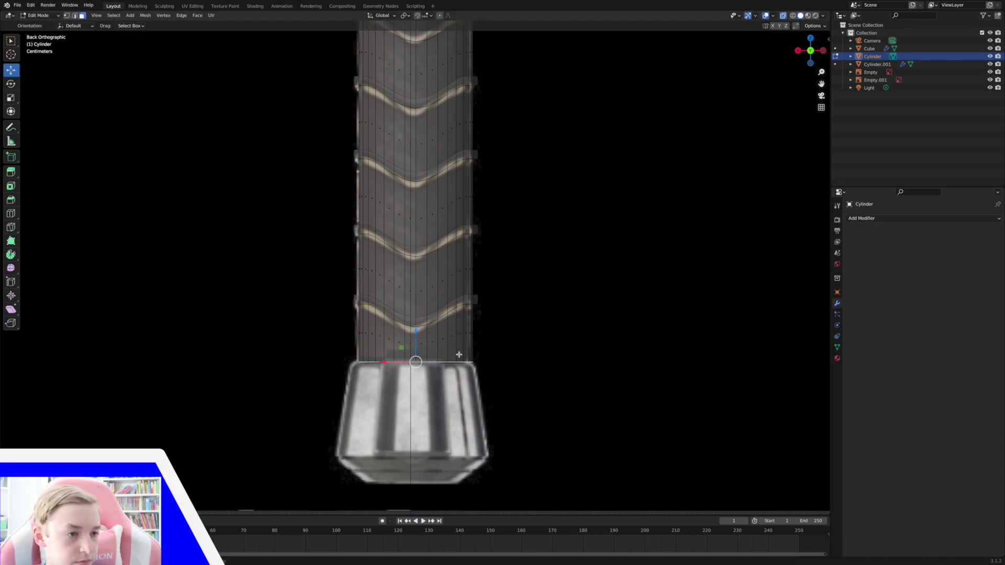
drag(416, 336, 416, 334)
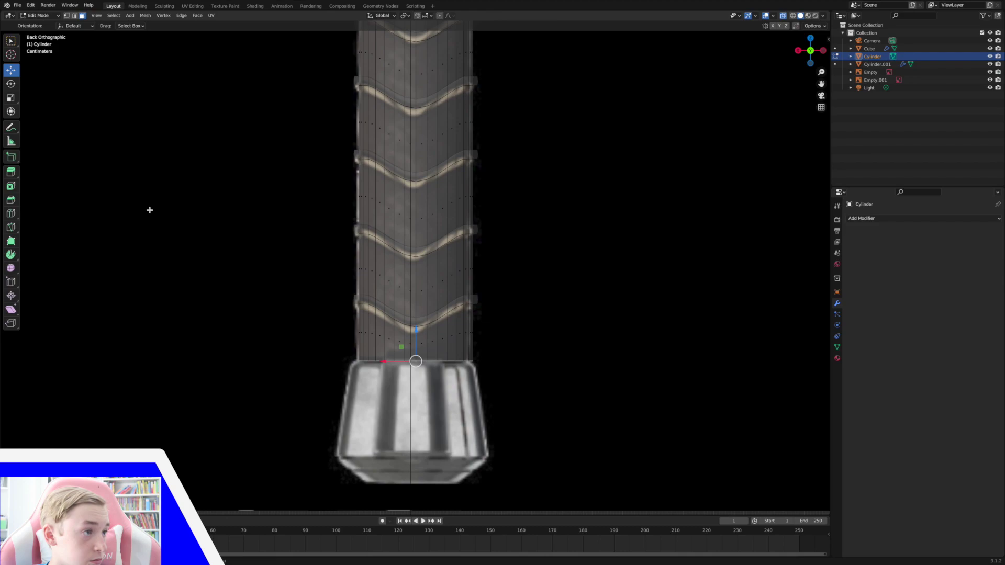
- Extrude the handle's end face slightly downward and scale it up to form the pommel's upper rim
click(11, 172)
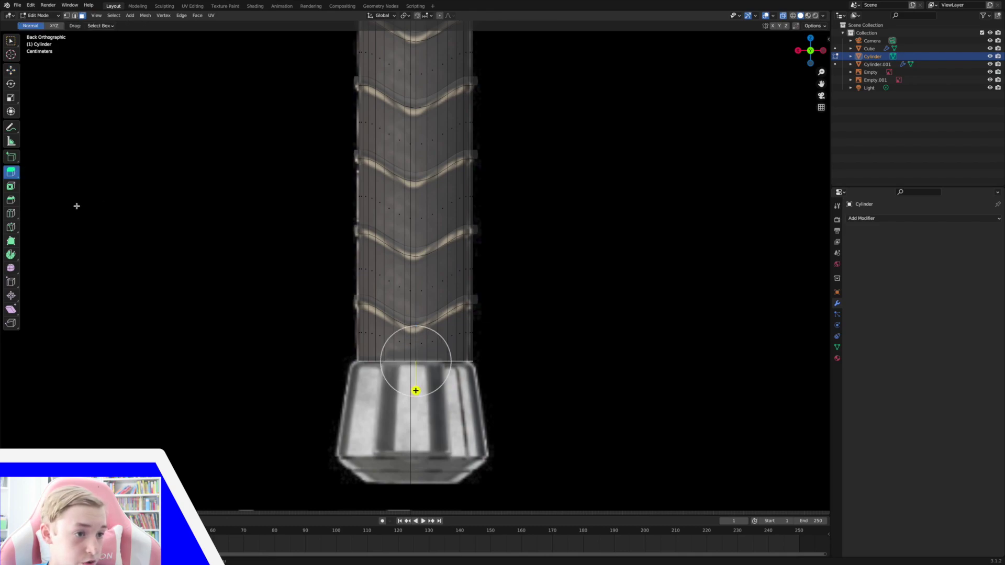
drag(416, 390, 417, 403)
drag(504, 384, 505, 385)
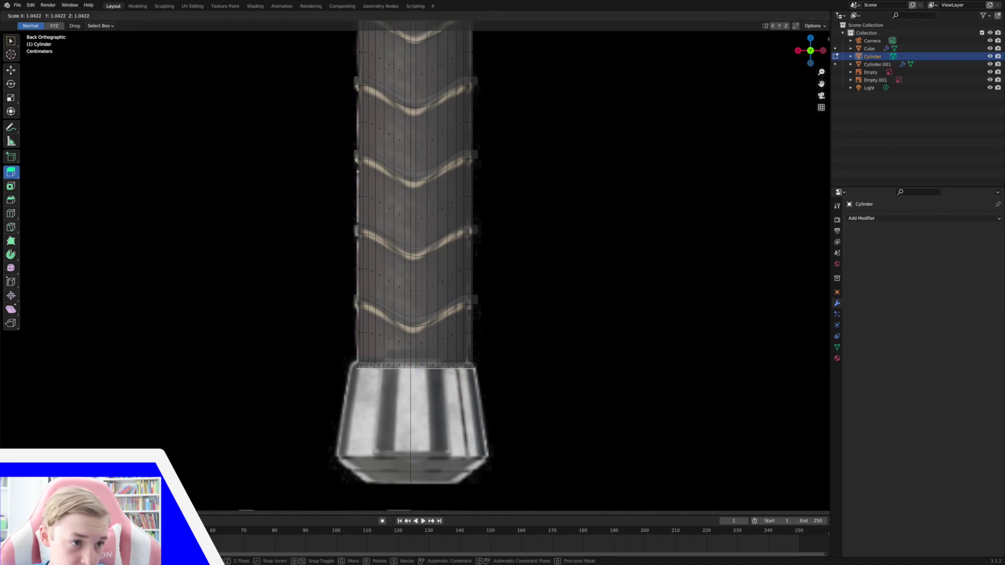
- Extrude the end face down to the pommel's widest edge and scale it up by about 1.2 to match the reference
drag(416, 402, 417, 494)
key(s)
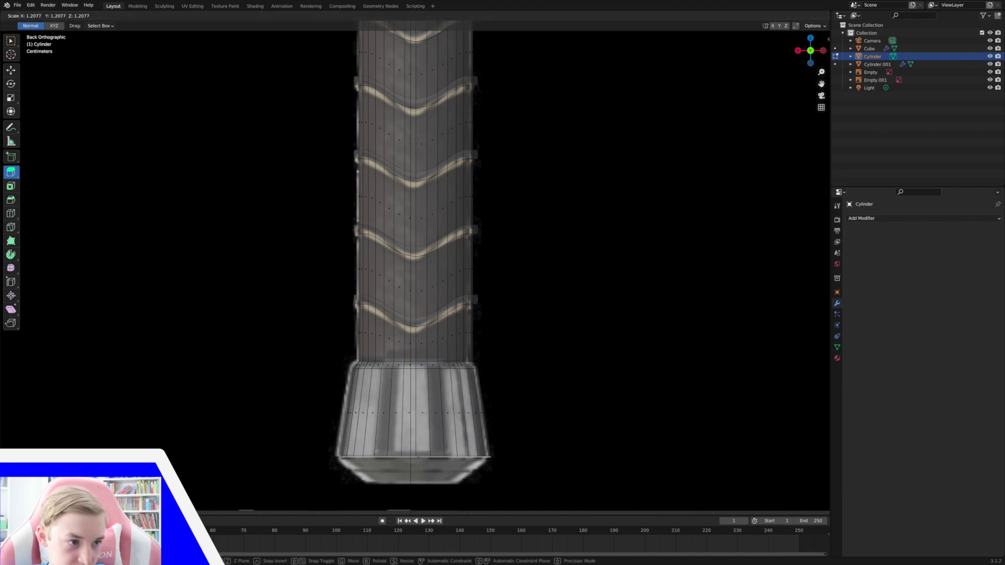
click(555, 466)
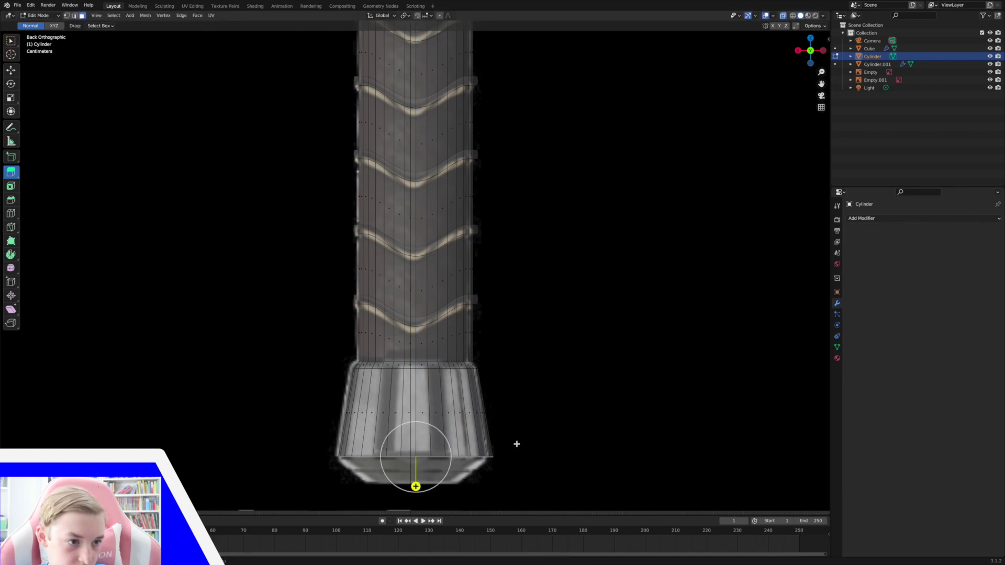
- Extrude the end face to the pommel's base and scale it down to the reference's tapered bottom outline
drag(416, 486, 420, 512)
key(s)
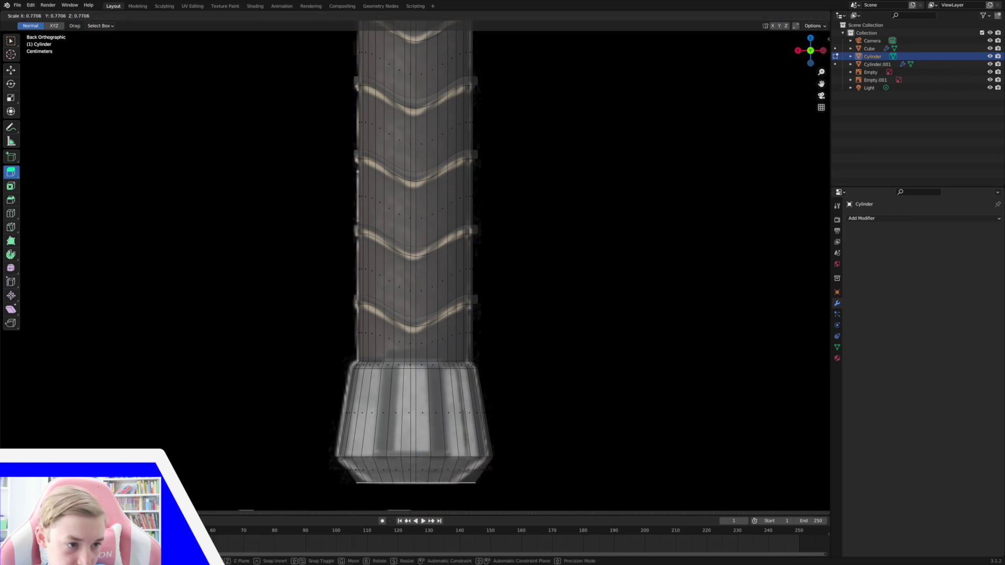
click(634, 388)
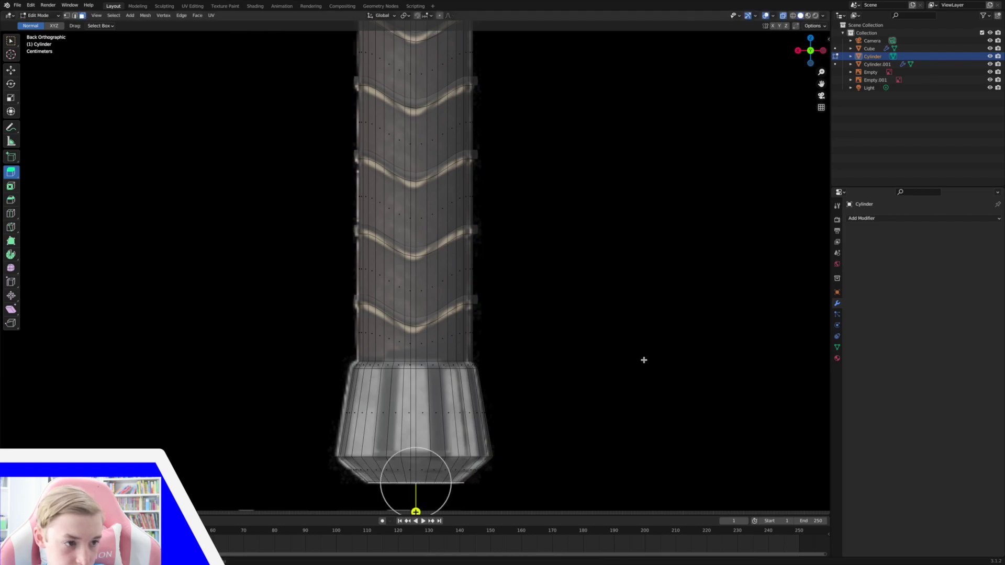
- Return to Object Mode without X-ray and inspect the pommel's shape on the whole hammer and up close from the front
key(Tab)
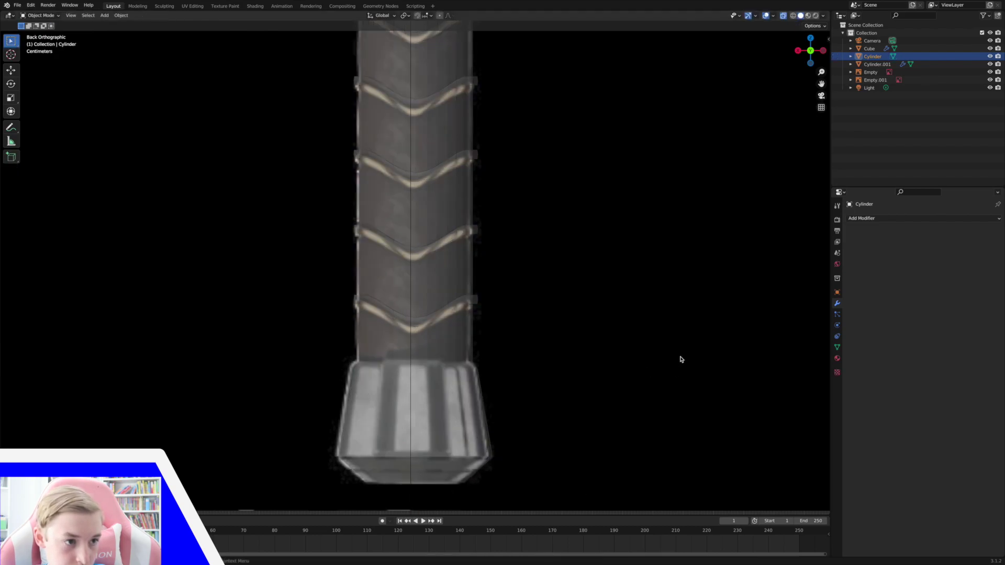
click(784, 16)
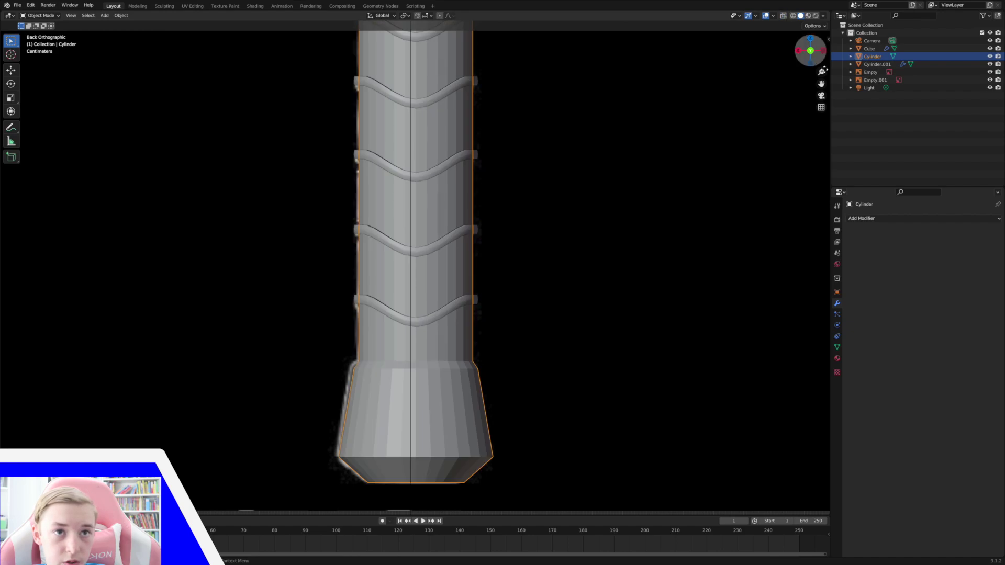
drag(822, 72, 821, 164)
middle_drag(682, 164, 698, 139)
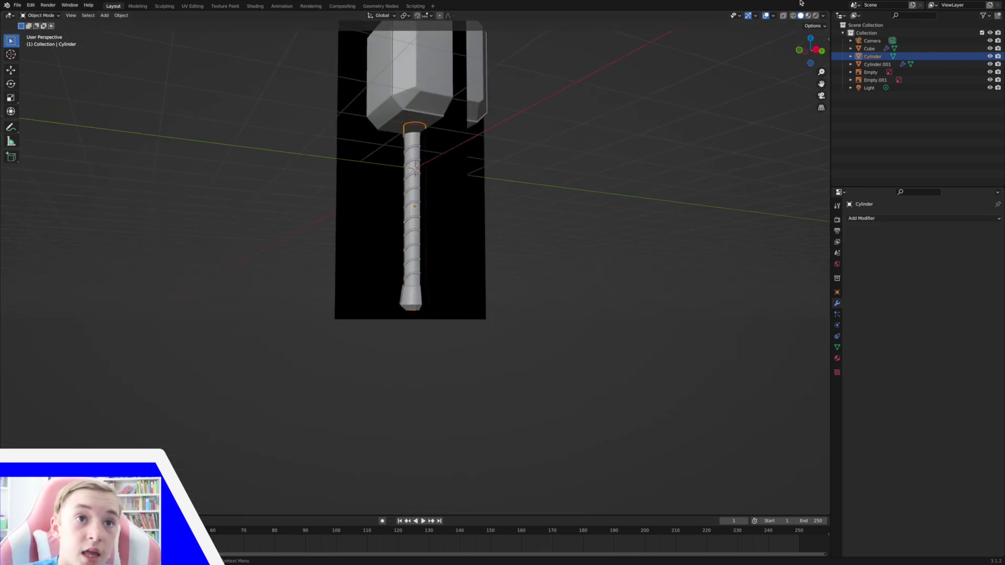
click(800, 51)
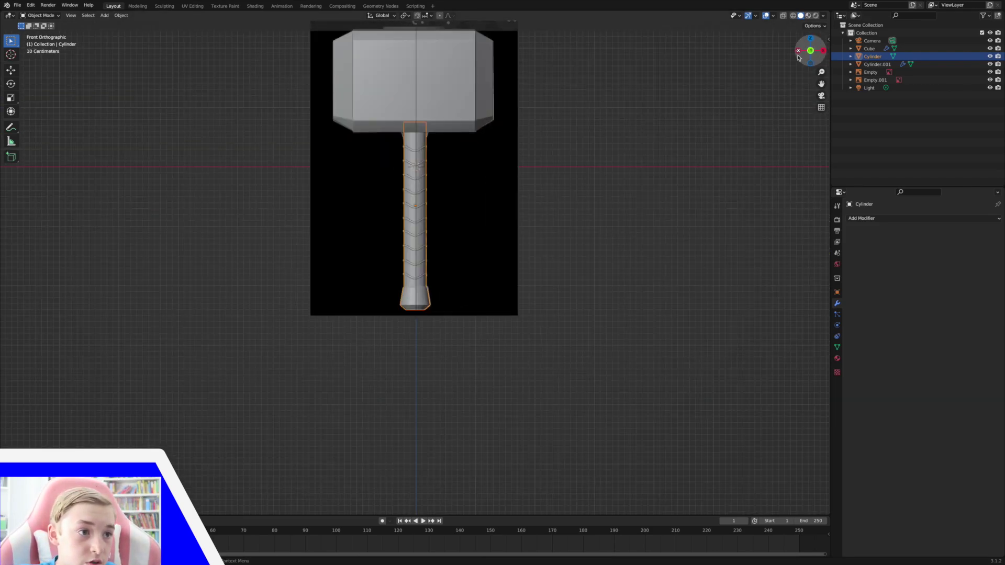
drag(821, 71, 491, 360)
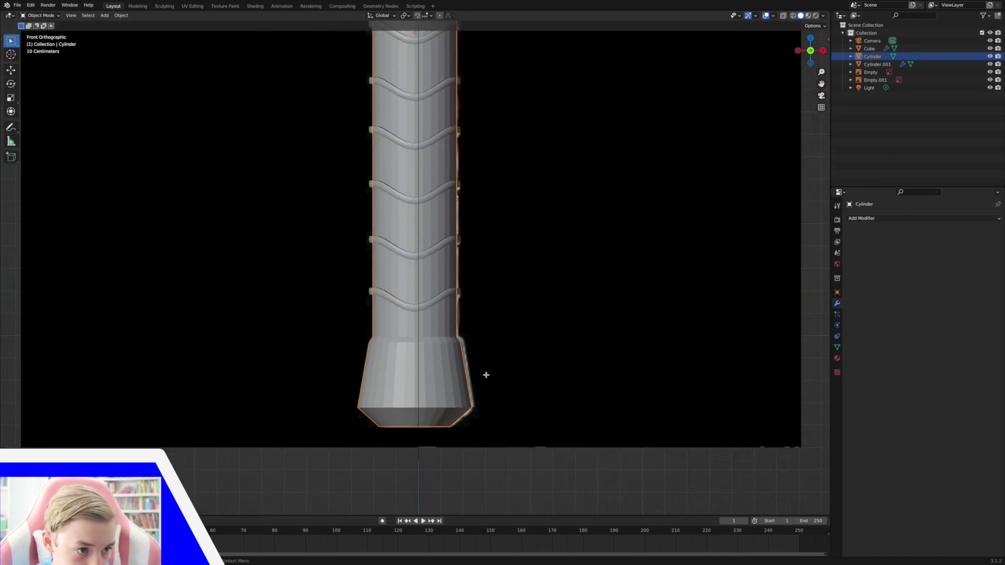
- Reopen the handle cylinder in Edit Mode with wireframe display, closely framing the pommel over the reference
key(Tab)
click(793, 16)
mouse_move(821, 72)
mouse_down()
mouse_move(825, 32)
mouse_move(821, 78)
mouse_up()
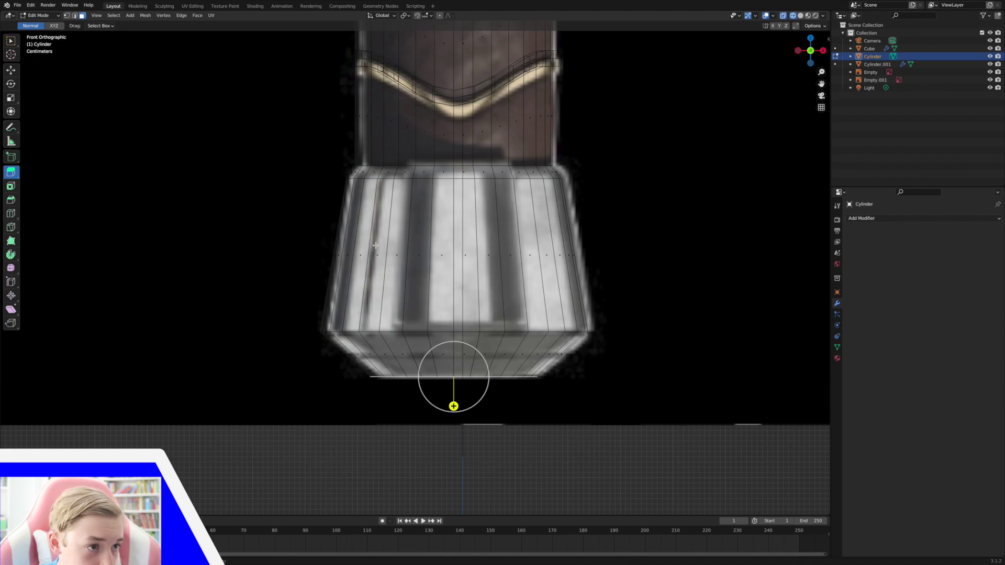
key(Tab)
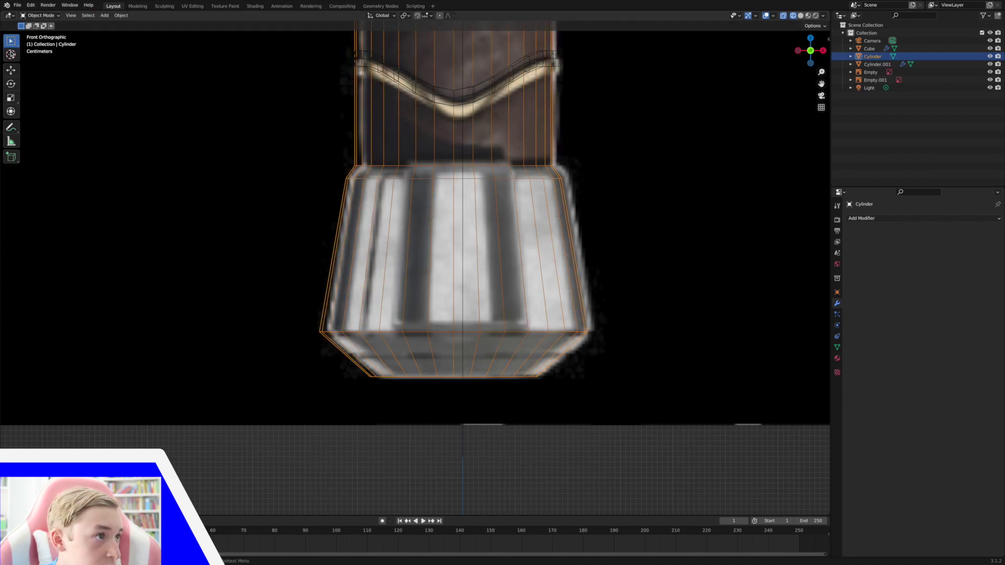
click(11, 127)
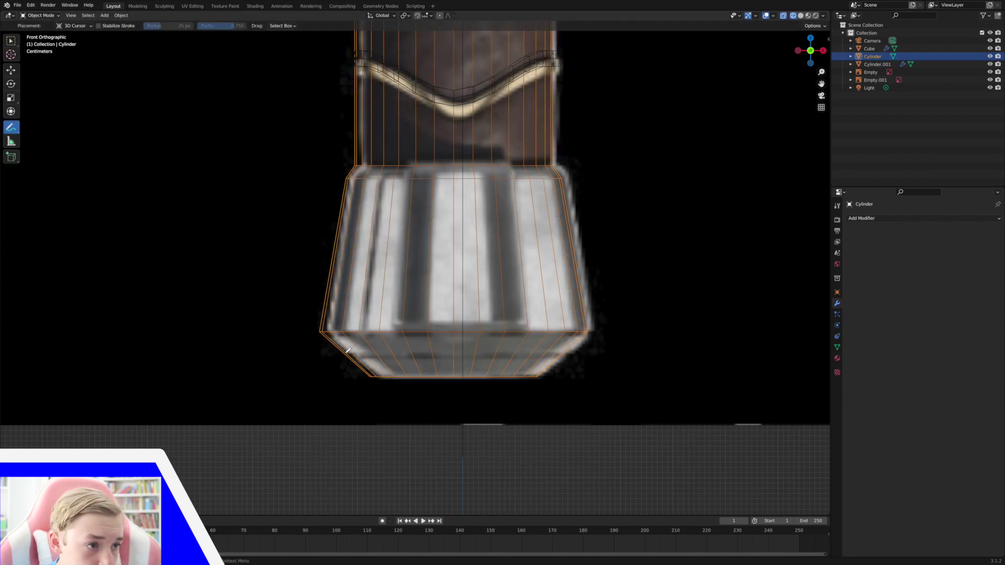
mouse_move(348, 351)
mouse_down()
mouse_move(597, 352)
mouse_move(577, 358)
mouse_up()
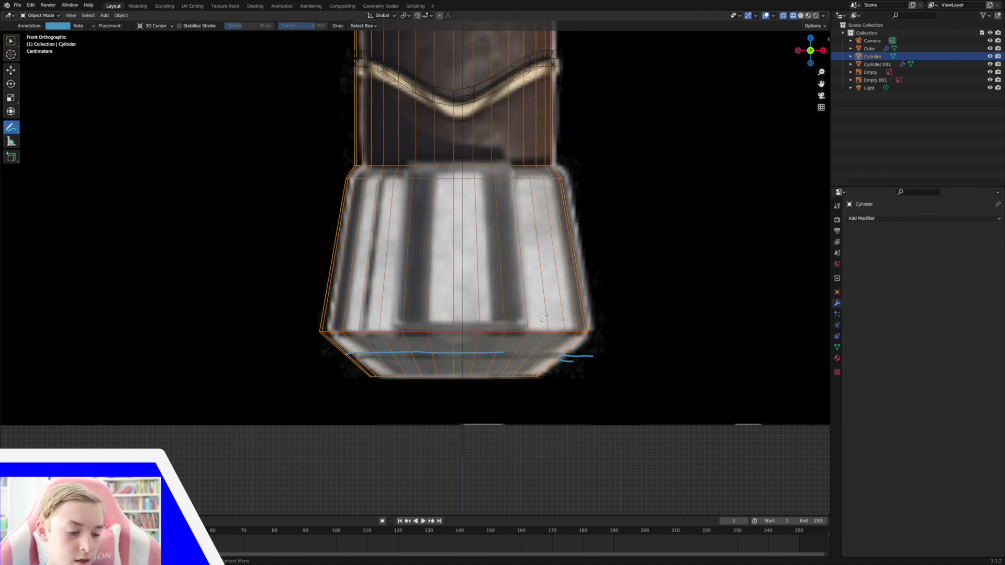
key(ctrl+z)
key(ctrl+z)
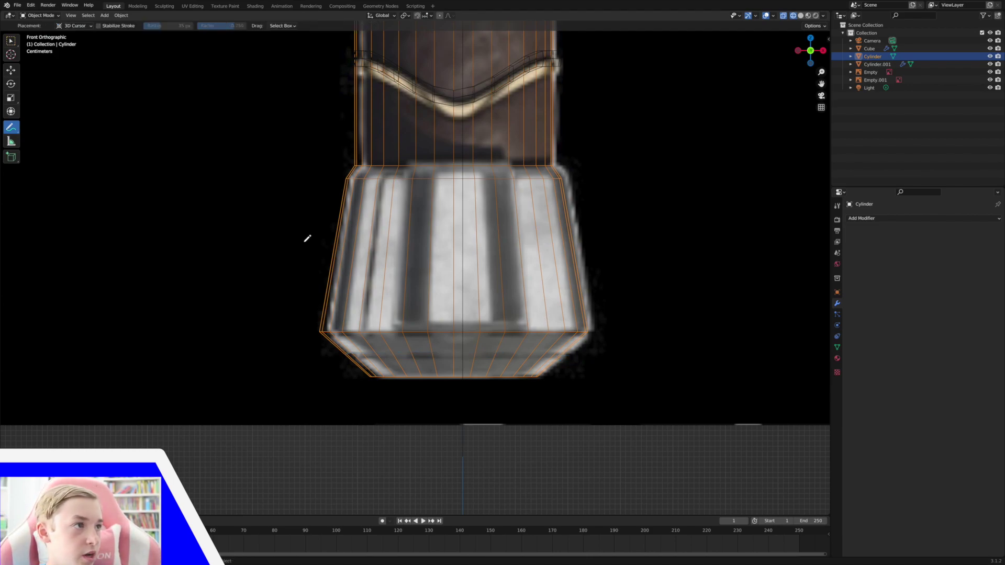
click(13, 42)
key(ctrl+1)
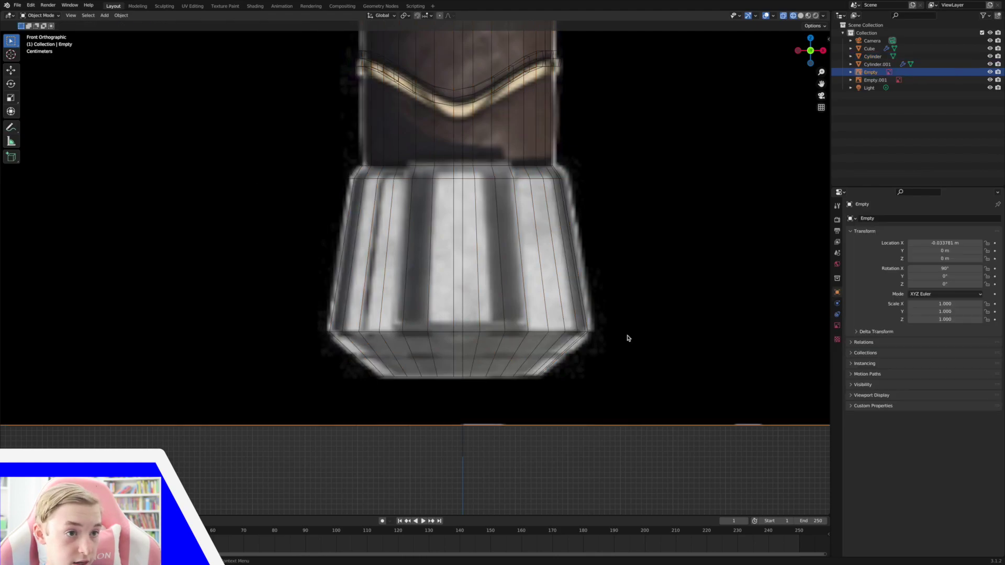
key(ctrl+z)
- Add one loop cut around the pommel's lower taper along the reference's groove line, and switch to face selection
key(Tab)
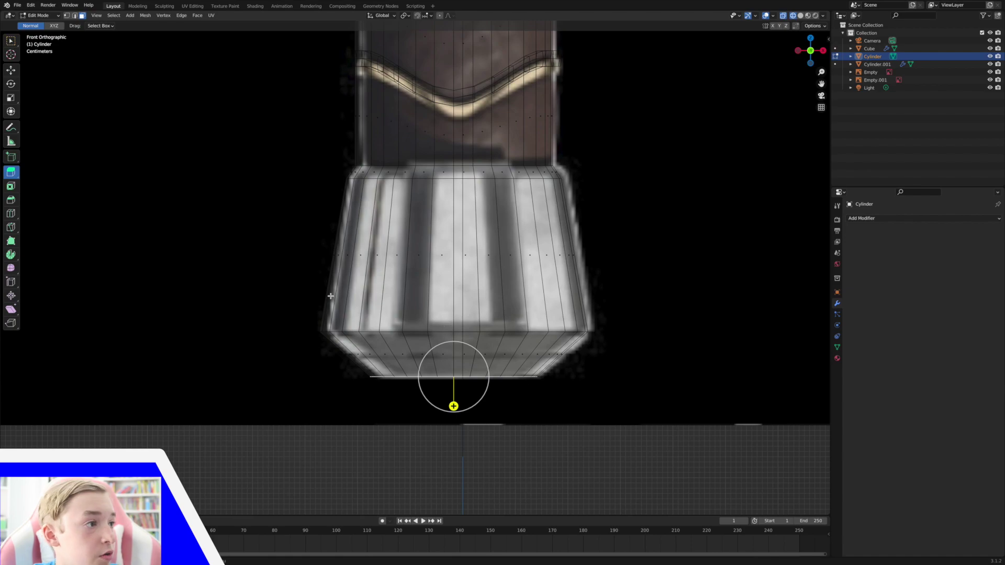
click(10, 213)
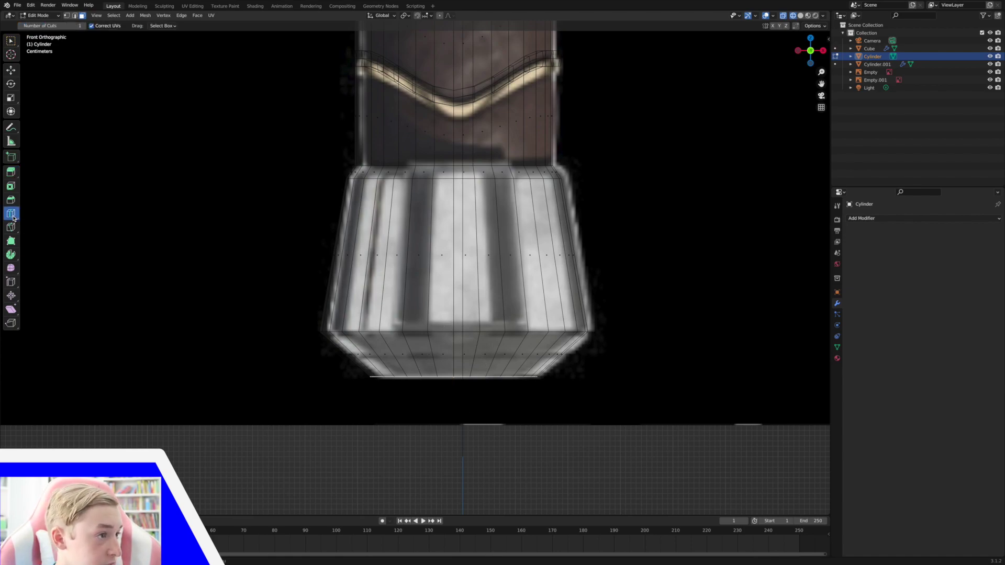
drag(352, 352, 356, 350)
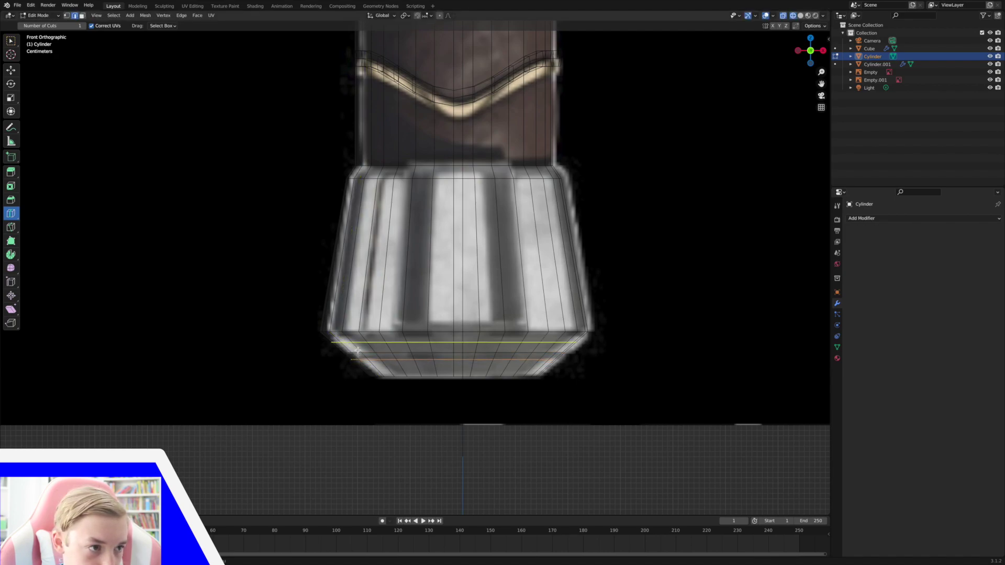
click(82, 15)
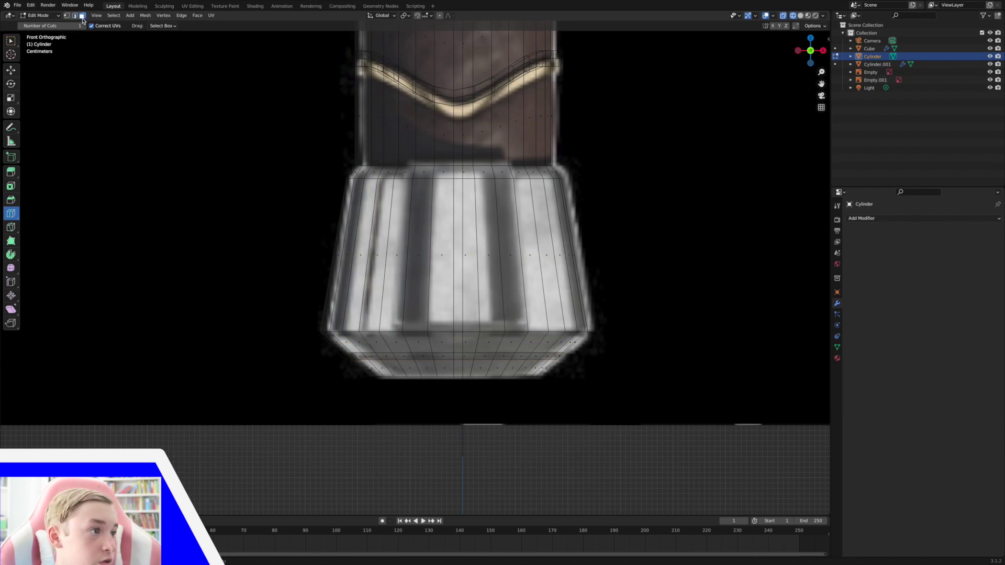
- Select the narrow face ring on the pommel's lower taper, inset it slightly and scale it inward to about 0.909 to form the groove
click(11, 70)
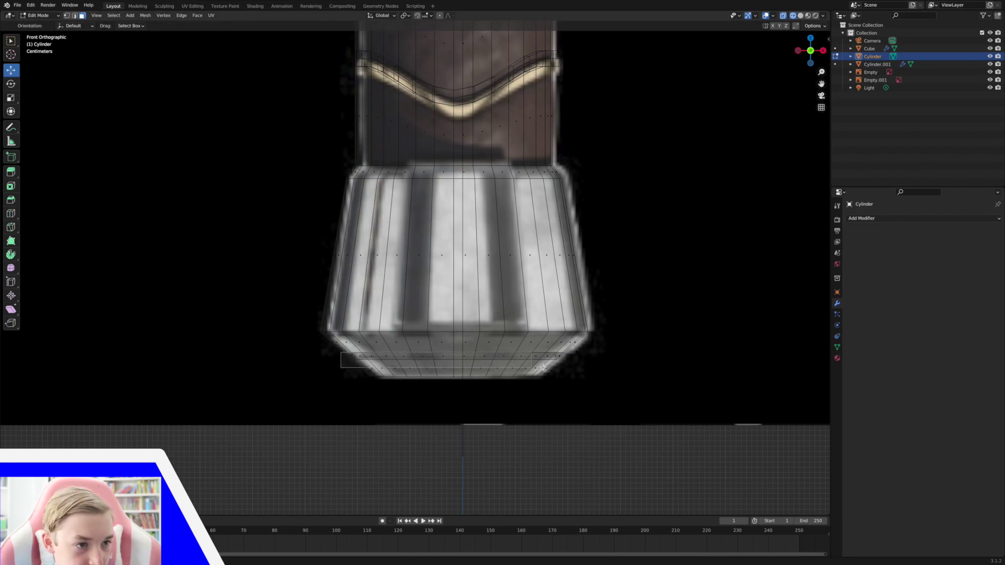
alt+click(607, 362)
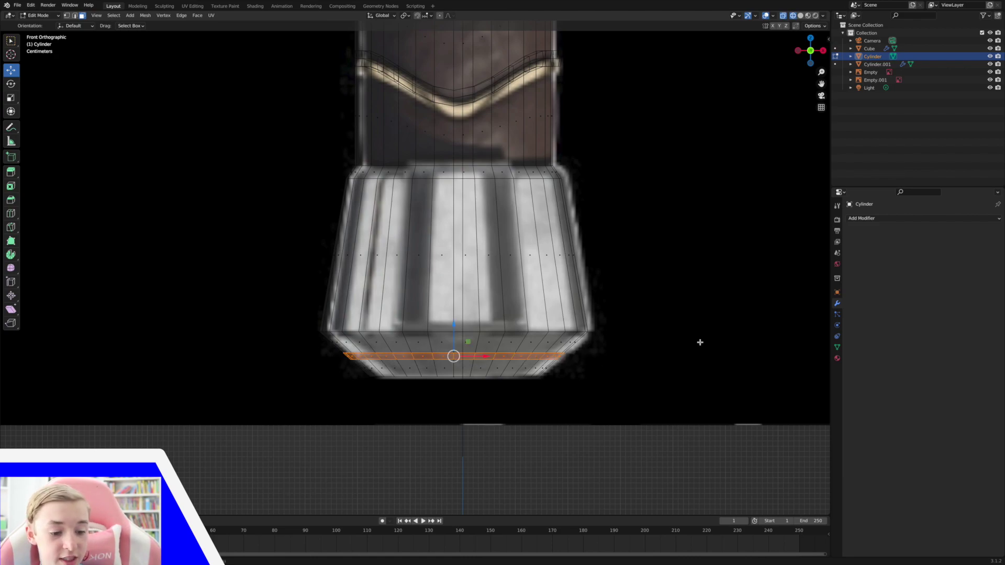
key(i)
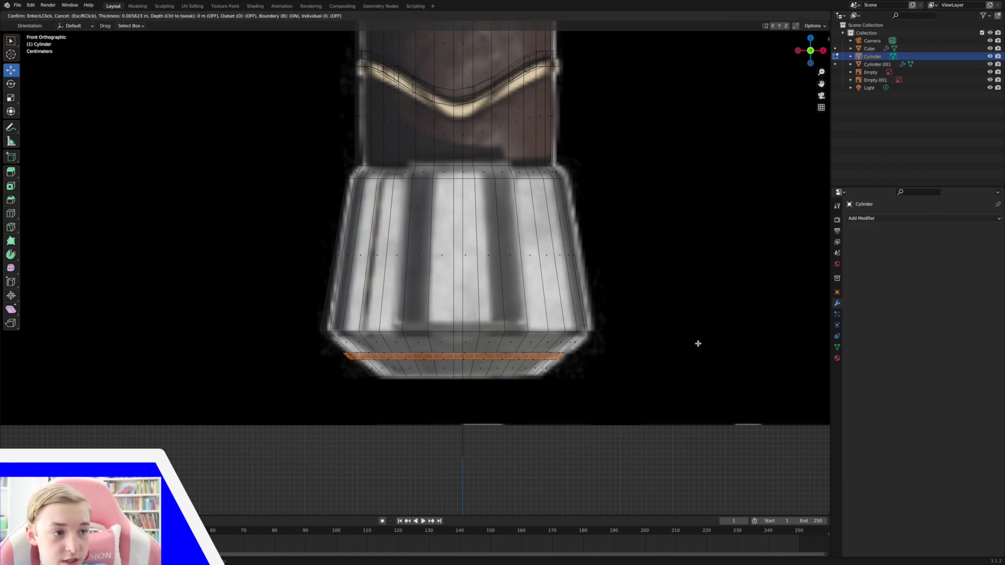
click(697, 344)
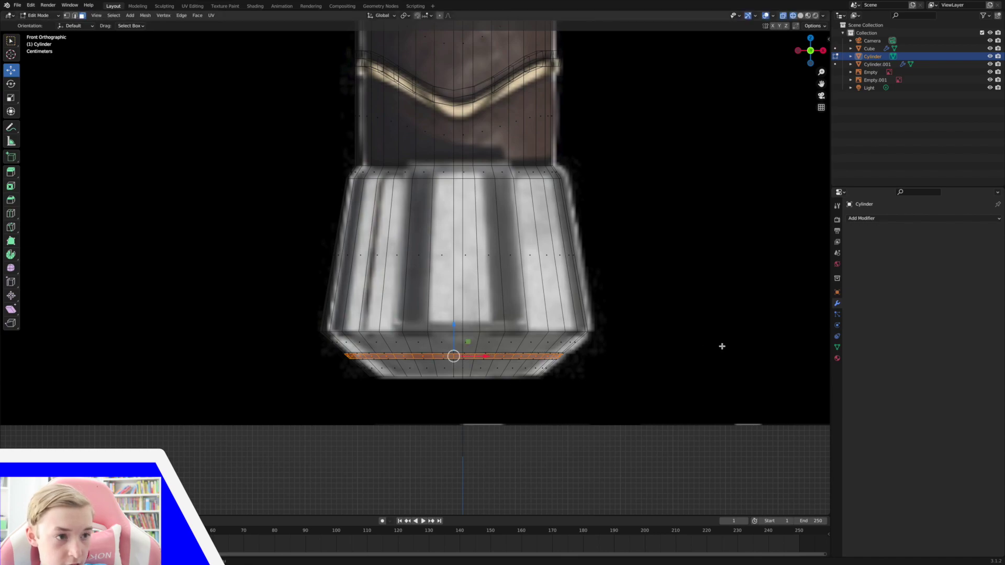
key(s)
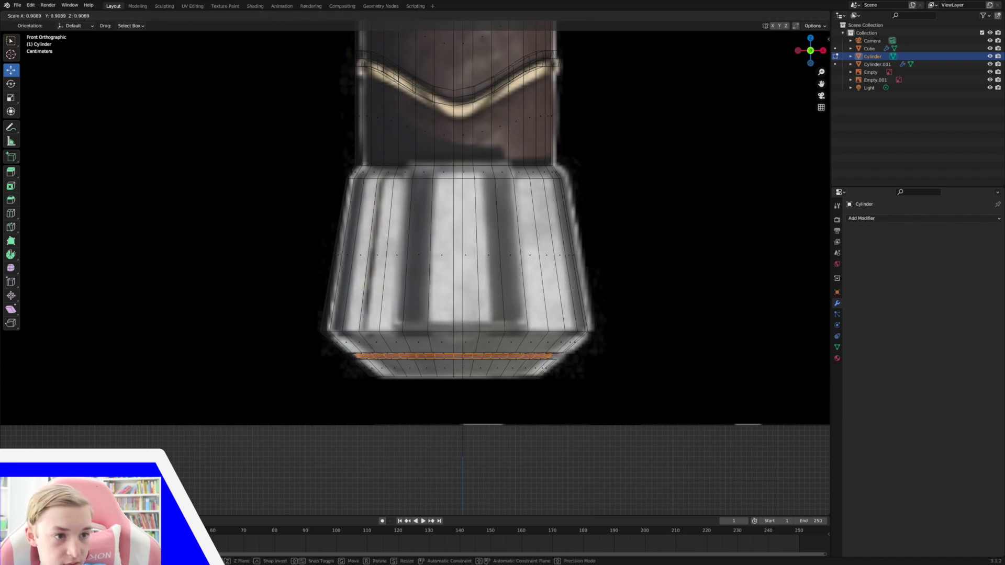
click(701, 349)
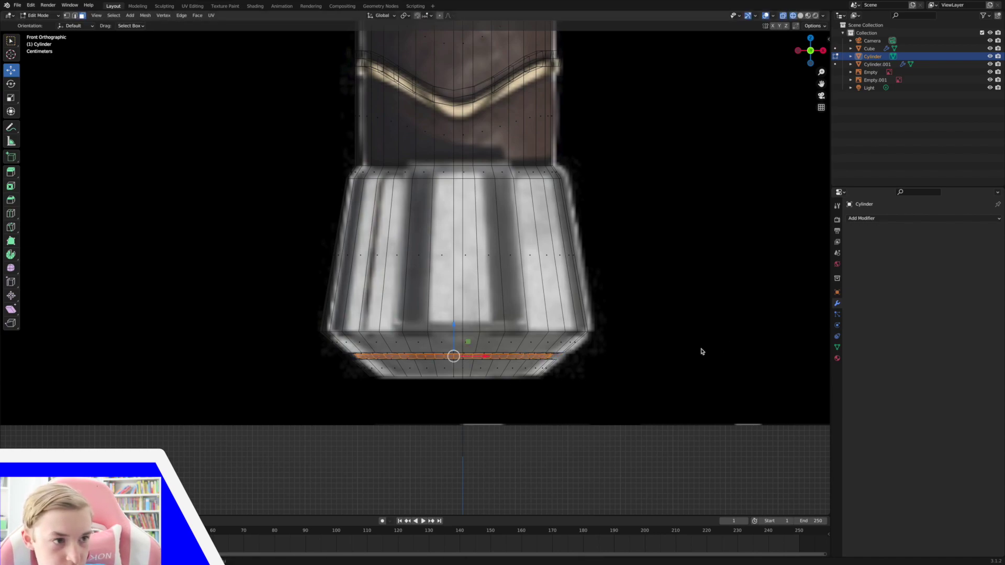
- Return to Object Mode with solid display and hide both reference images to check the grooved pommel on the whole hammer
key(Tab)
click(801, 16)
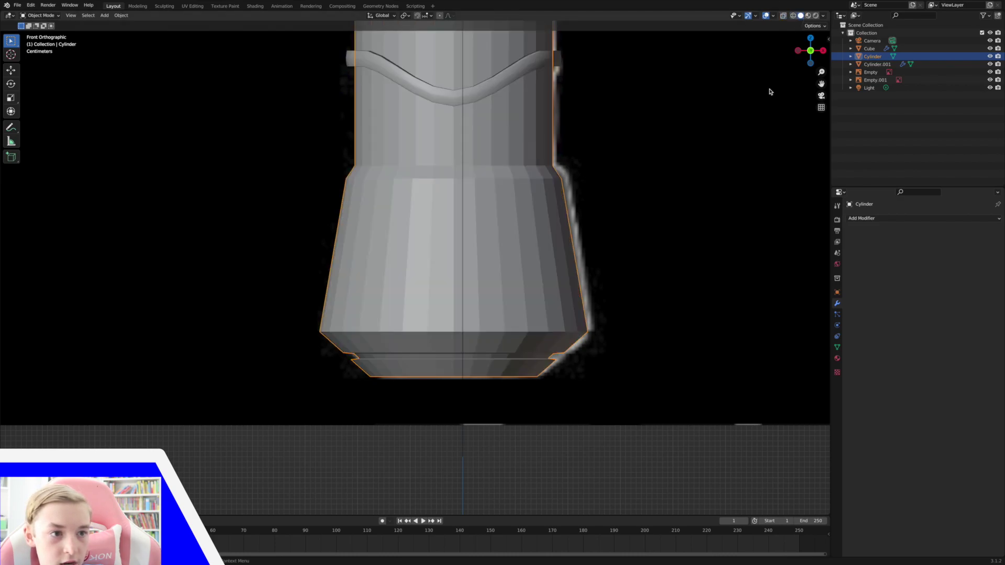
drag(822, 72, 760, 139)
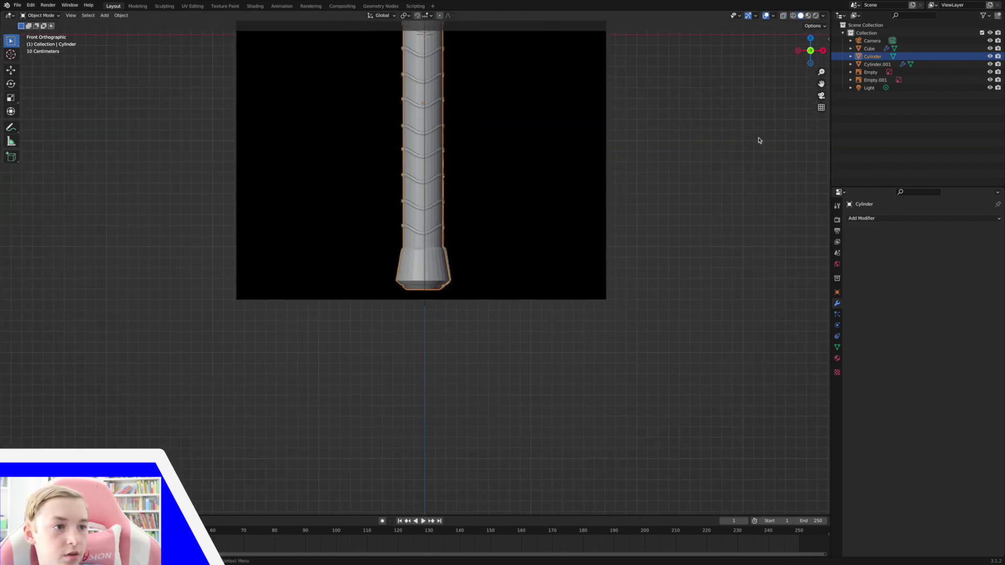
click(739, 133)
middle_drag(740, 133, 725, 139)
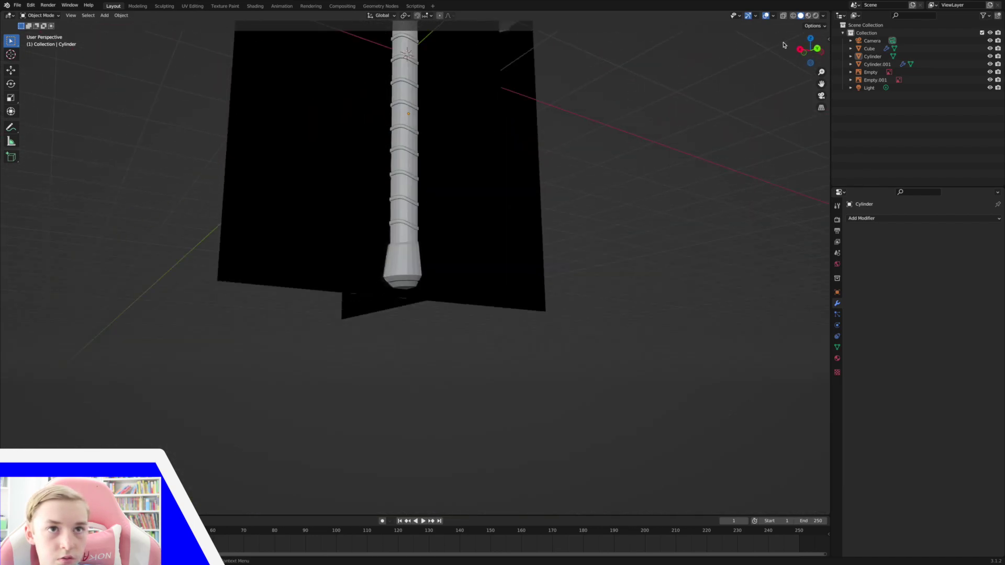
click(990, 72)
click(990, 79)
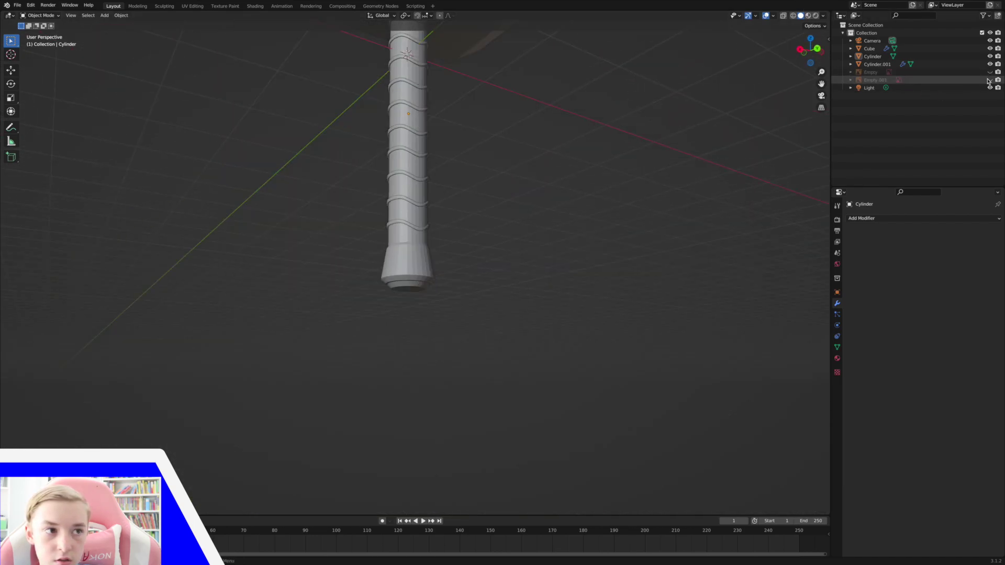
middle_drag(530, 255, 521, 234)
scroll(755, 82, down, 3)
middle_drag(755, 82, 519, 155)
- Add a Bevel modifier to the handle cylinder and shade the handle smooth
click(414, 274)
mouse_move(503, 238)
middle_down()
mouse_move(529, 231)
mouse_move(513, 230)
middle_up()
click(906, 220)
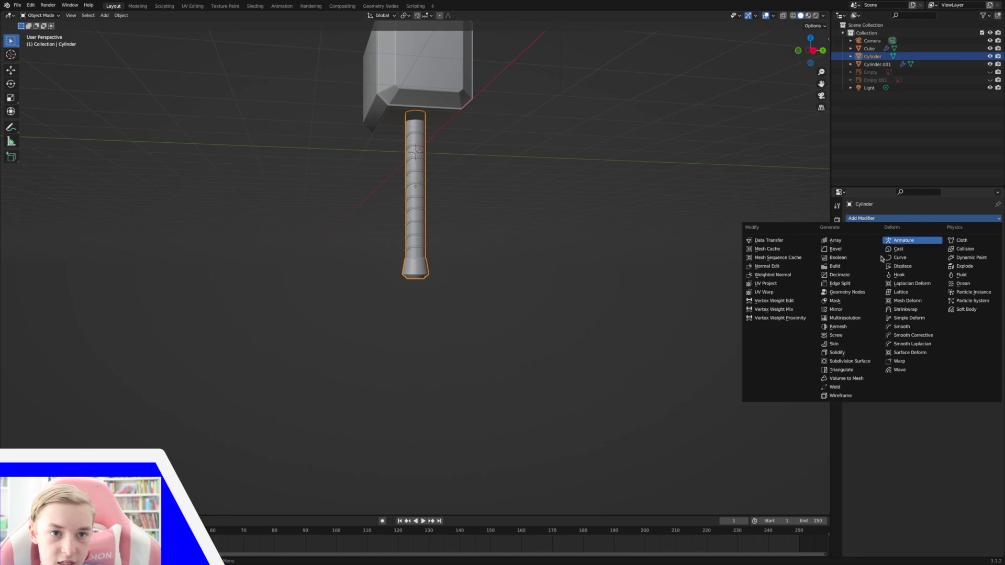
click(836, 250)
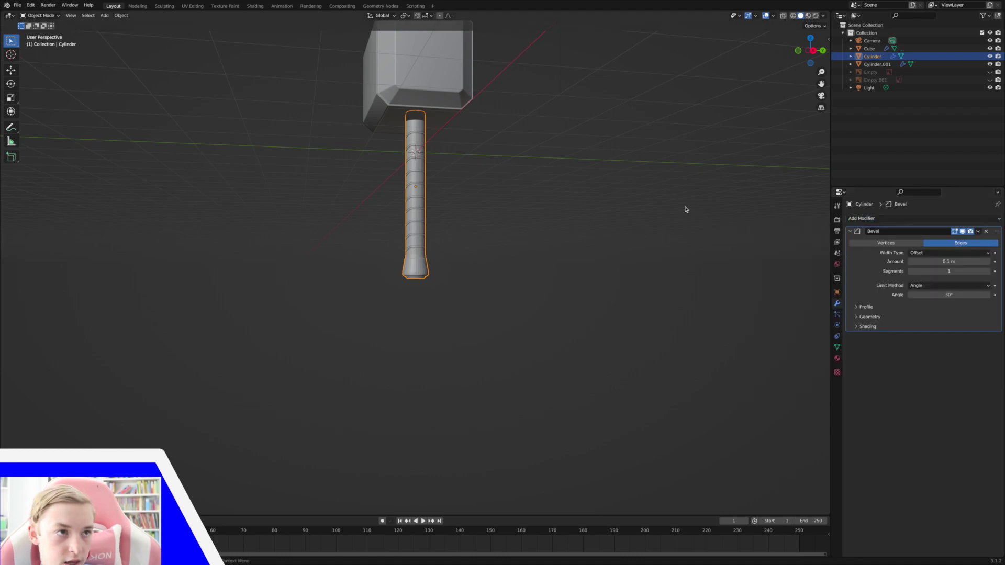
right_click(647, 197)
click(644, 198)
middle_drag(642, 198, 640, 200)
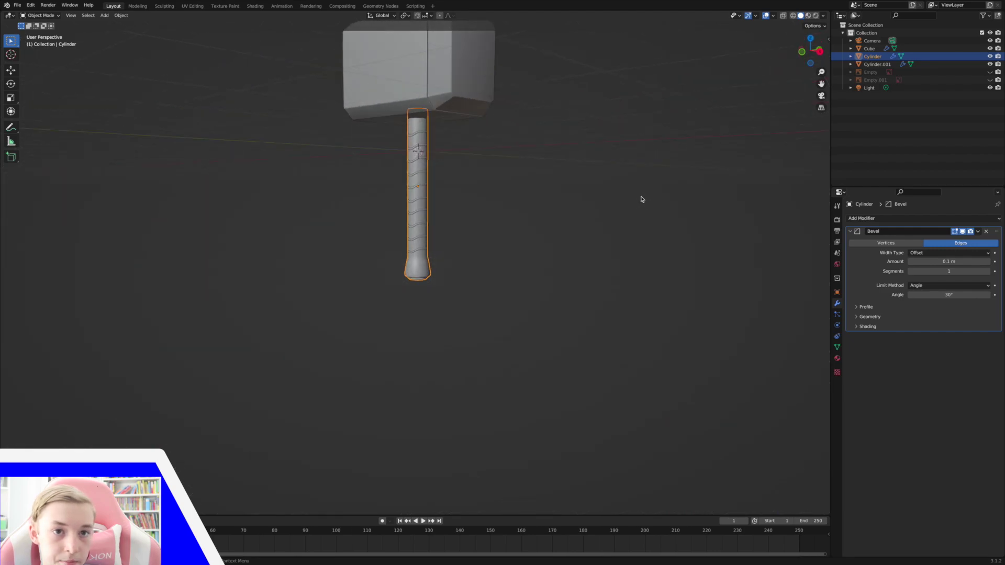
- Add a loop cut around the handle just above the pommel's shoulder in Edit Mode, and check the shading in Object Mode
click(821, 72)
drag(821, 72, 822, 32)
click(455, 249)
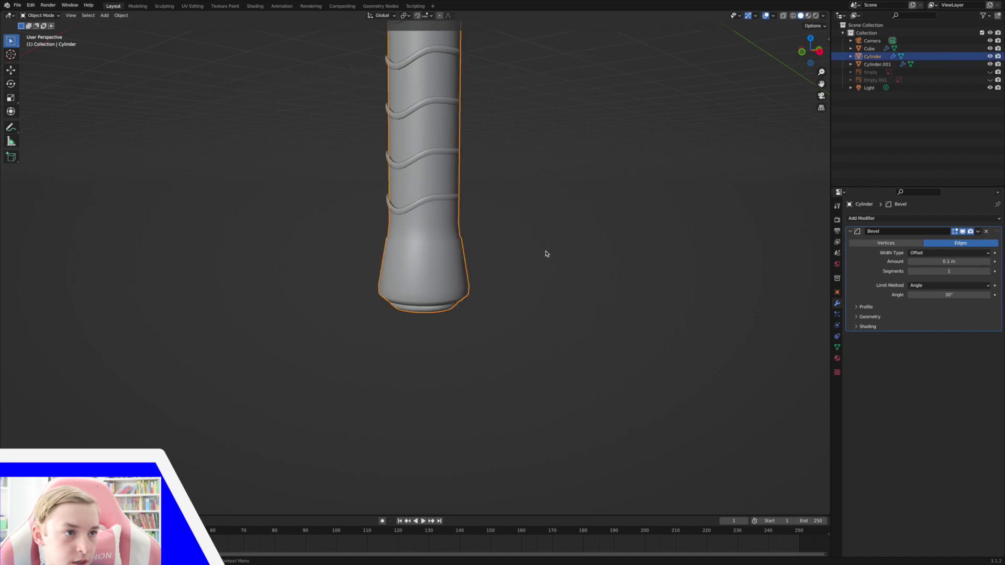
key(Tab)
middle_drag(468, 256, 551, 182)
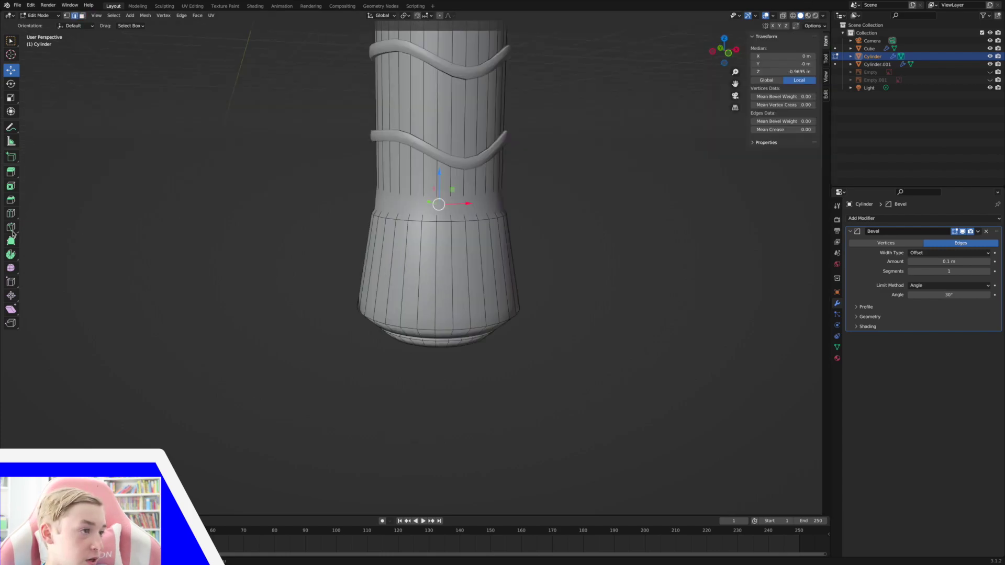
drag(440, 173, 441, 179)
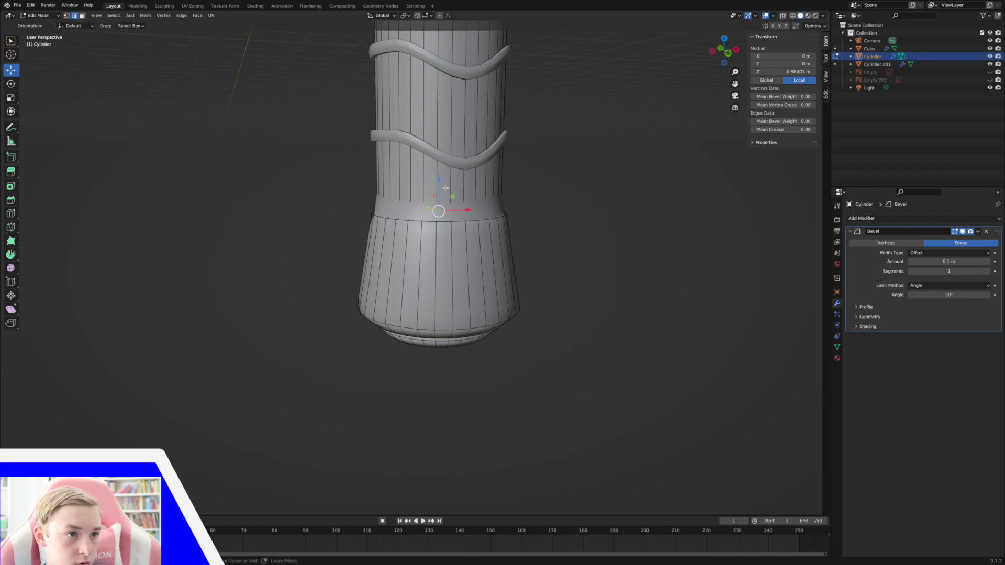
click(11, 214)
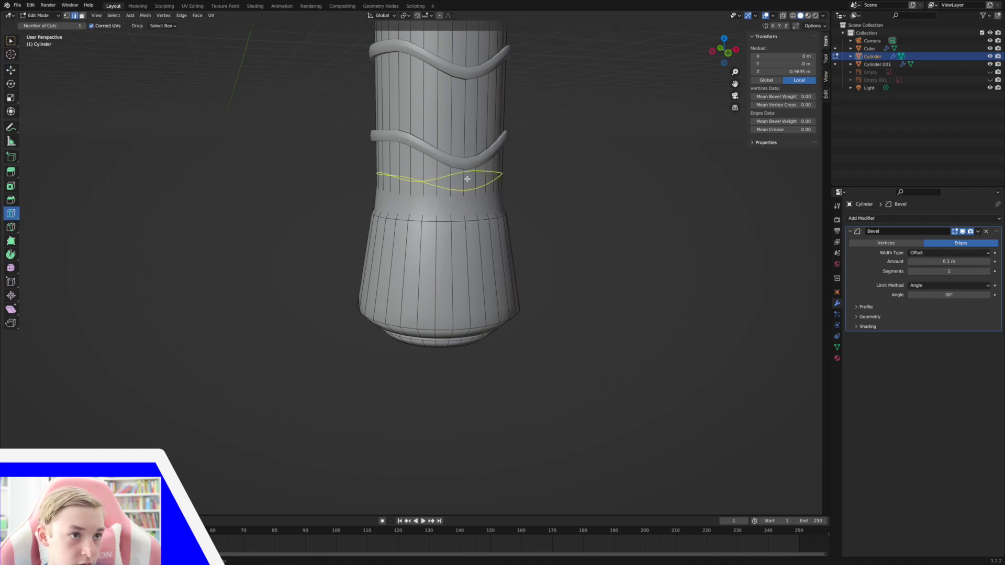
drag(452, 187, 455, 208)
key(Tab)
middle_drag(648, 180, 724, 106)
drag(735, 73, 574, 130)
middle_drag(539, 135, 567, 142)
- Reopen the handle cylinder in Edit Mode, align the view to an orthographic side and show both reference images again
key(Tab)
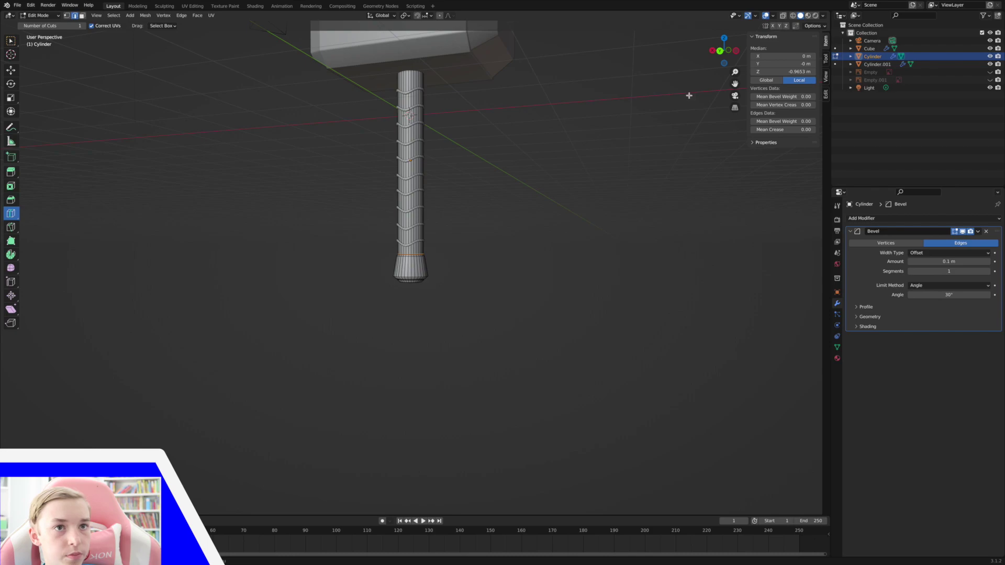
click(722, 51)
mouse_move(735, 72)
mouse_down()
mouse_move(735, 33)
mouse_move(736, 73)
mouse_up()
middle_drag(735, 76, 732, 79)
drag(735, 84, 767, 505)
click(724, 50)
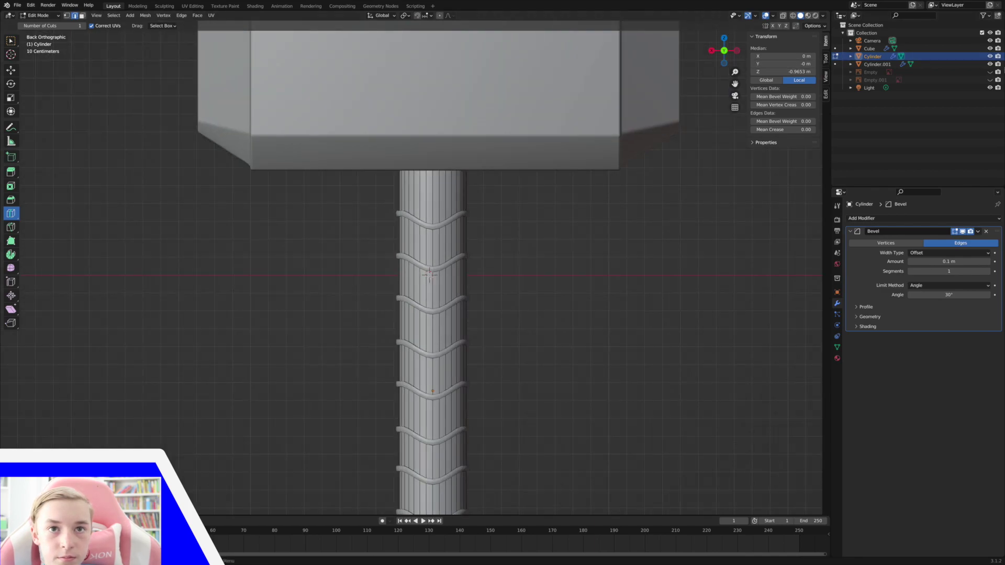
drag(990, 72, 989, 80)
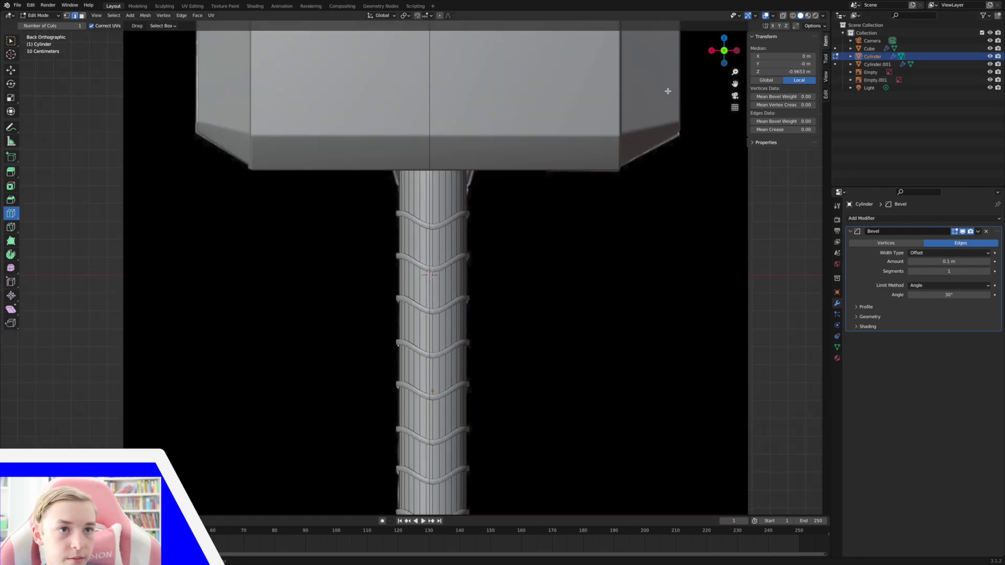
- Frame the handle's upper end below the hammer head from the front in wireframe display, with face selection active
drag(735, 72, 735, 33)
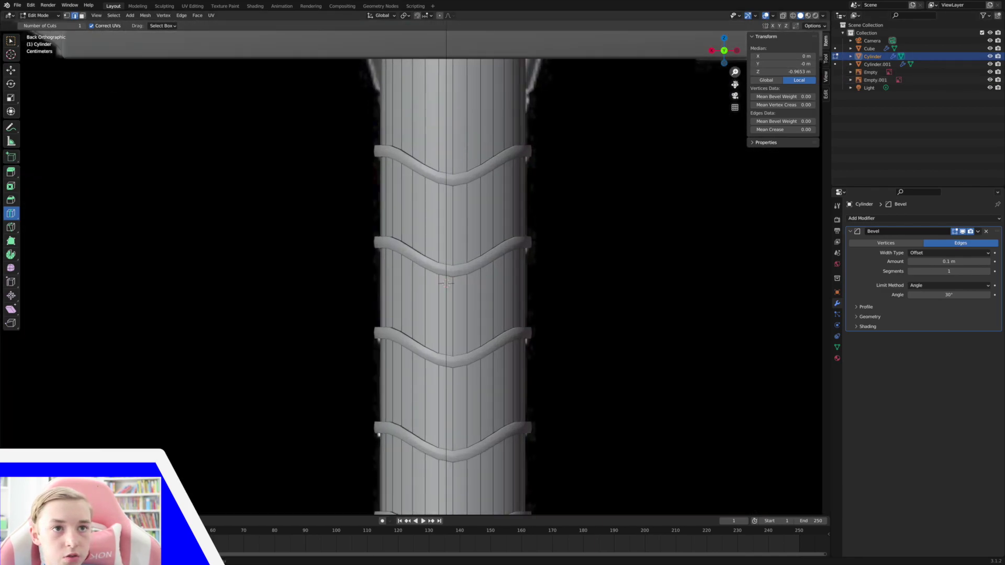
middle_drag(733, 81, 735, 84)
drag(735, 84, 735, 146)
click(724, 51)
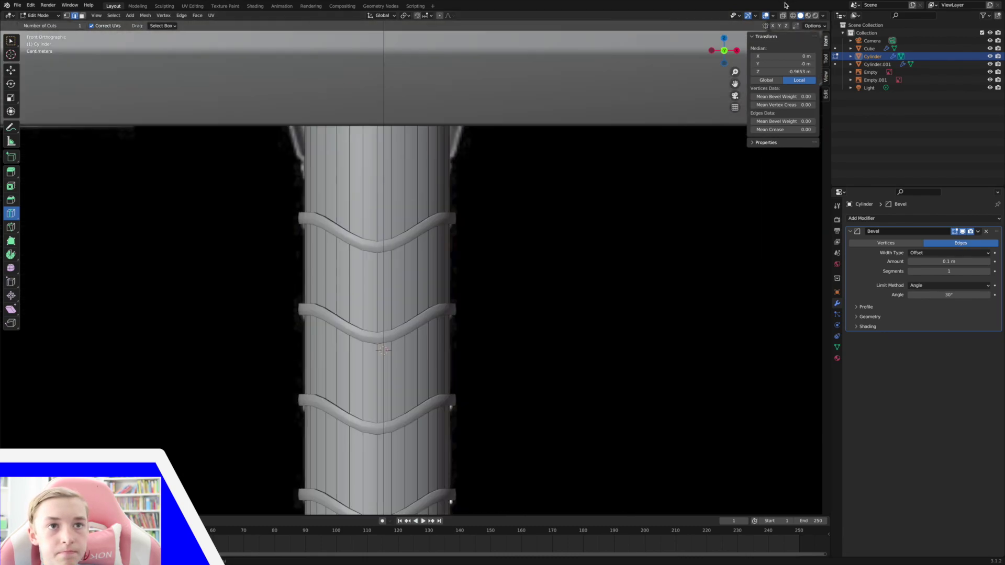
click(793, 17)
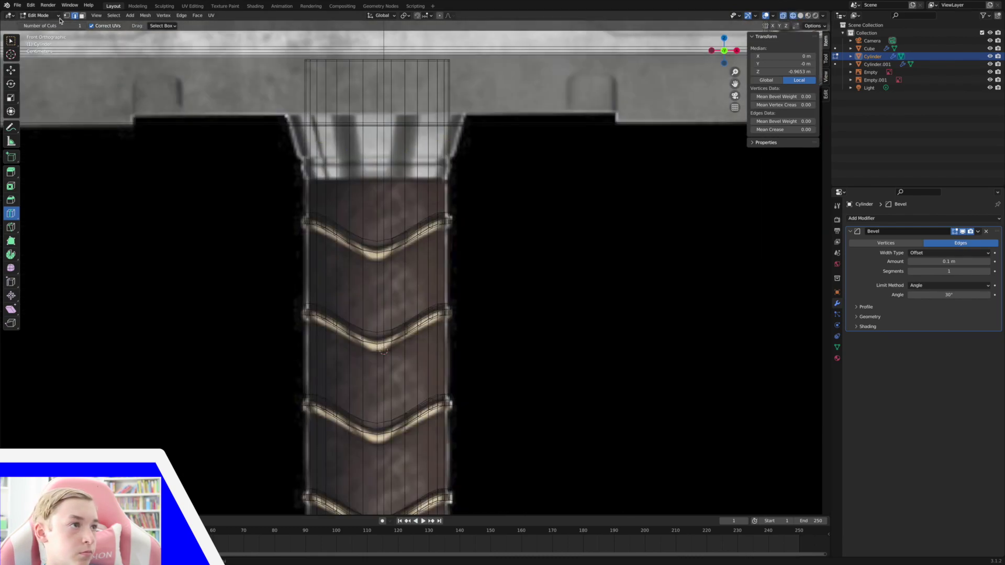
click(82, 16)
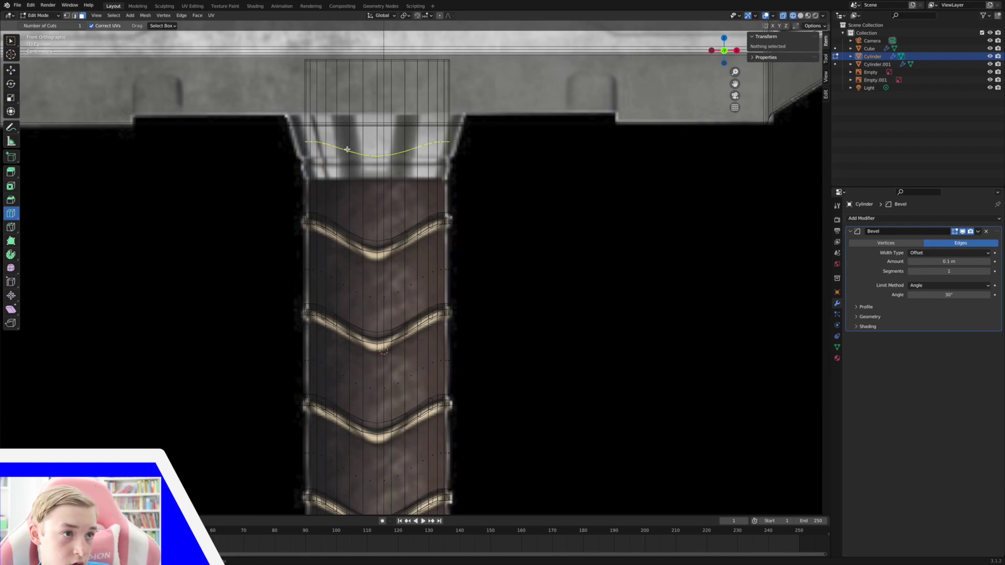
drag(346, 150, 351, 186)
key(ctrl+z)
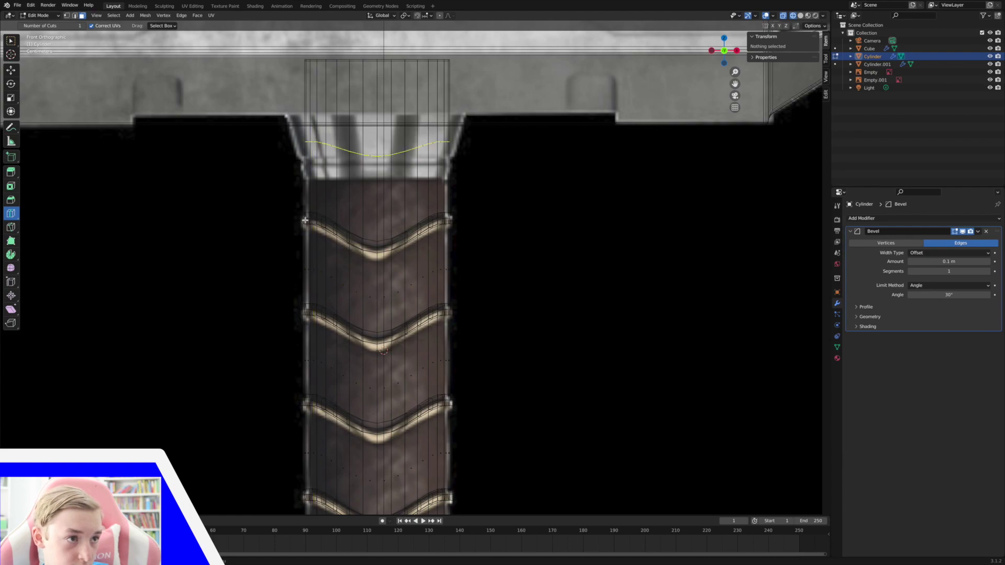
click(12, 68)
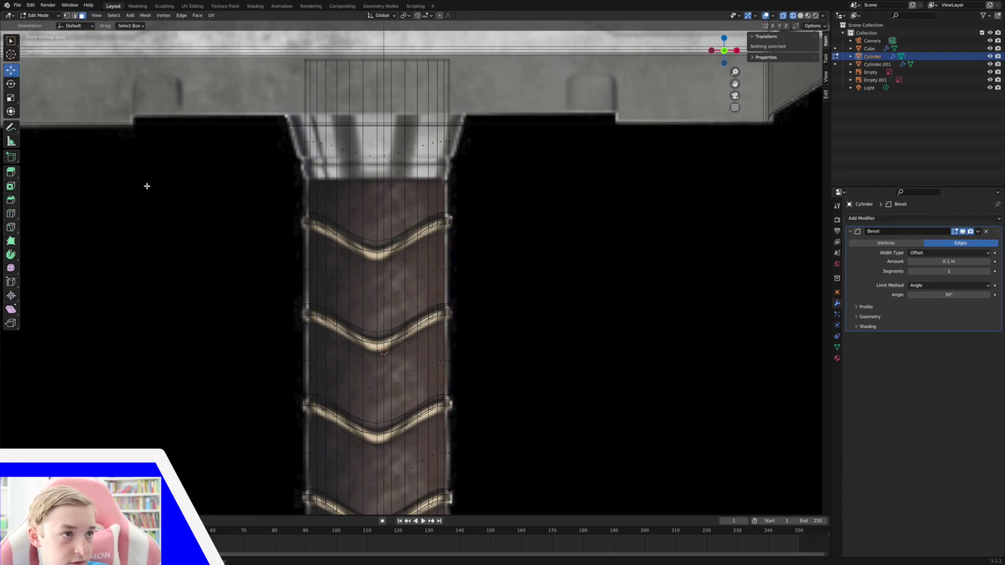
- Add a loop cut near the handle's upper end and move it to the metal collar's lower edge, at about Z 0.775 m
click(10, 213)
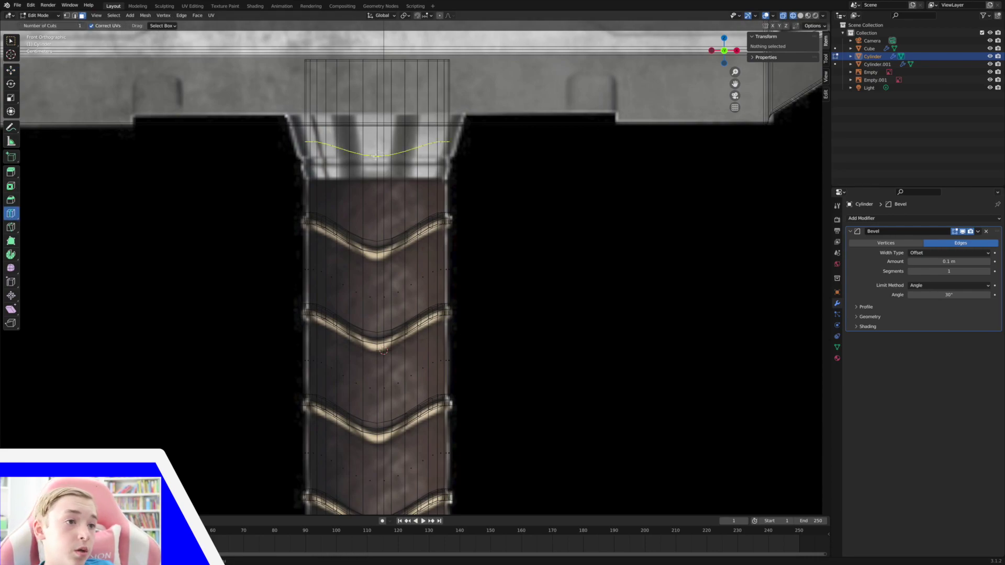
drag(376, 156, 388, 30)
click(11, 70)
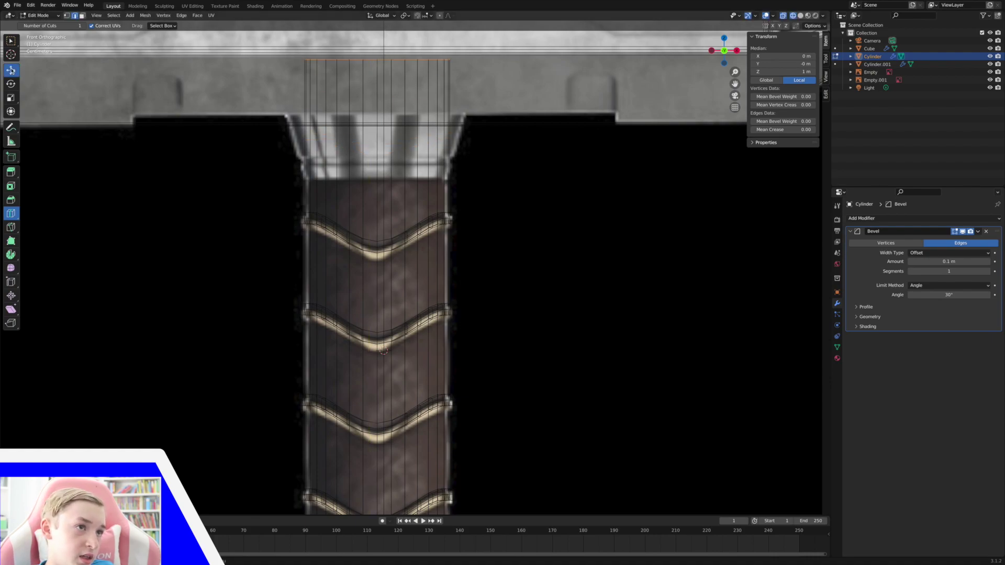
drag(374, 54, 394, 151)
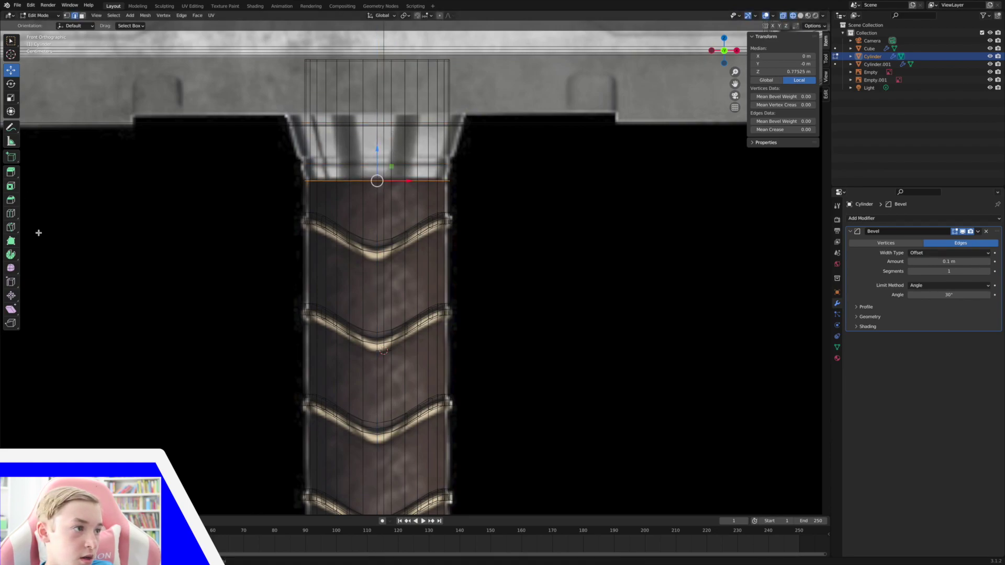
- Add a loop cut across the collar at about Z 0.807 m and scale it slightly outward to the reference's rim
click(10, 214)
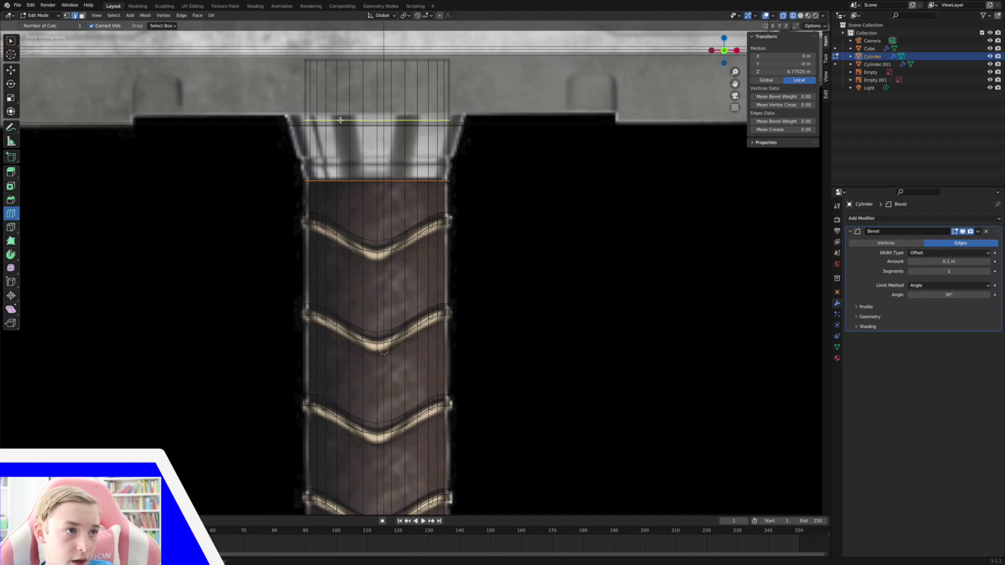
drag(340, 120, 338, 164)
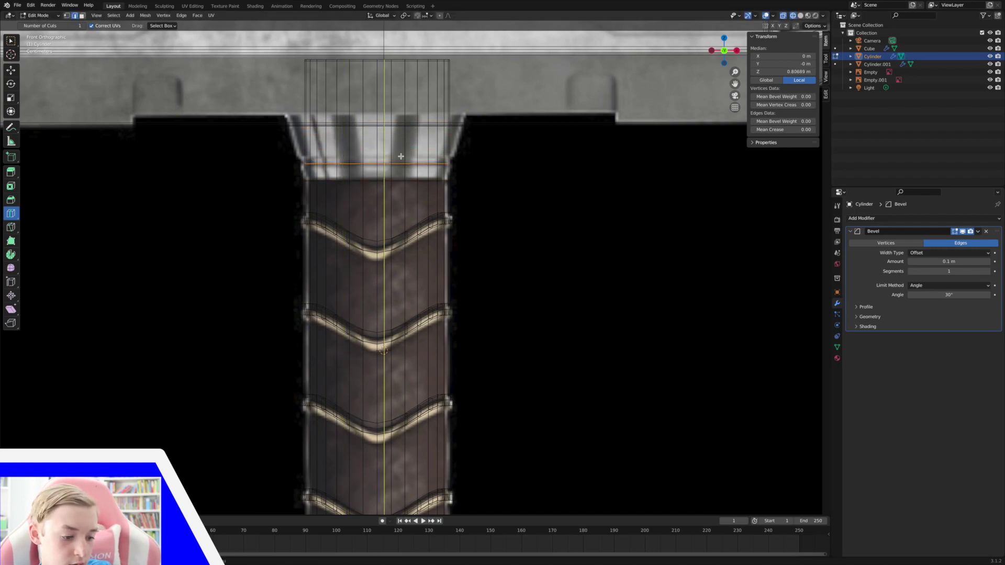
key(s)
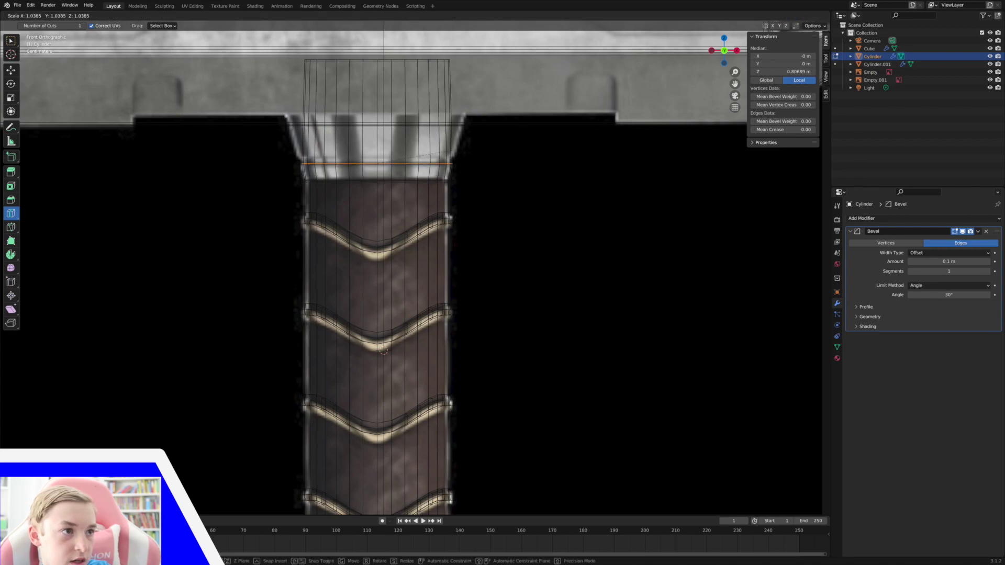
click(529, 136)
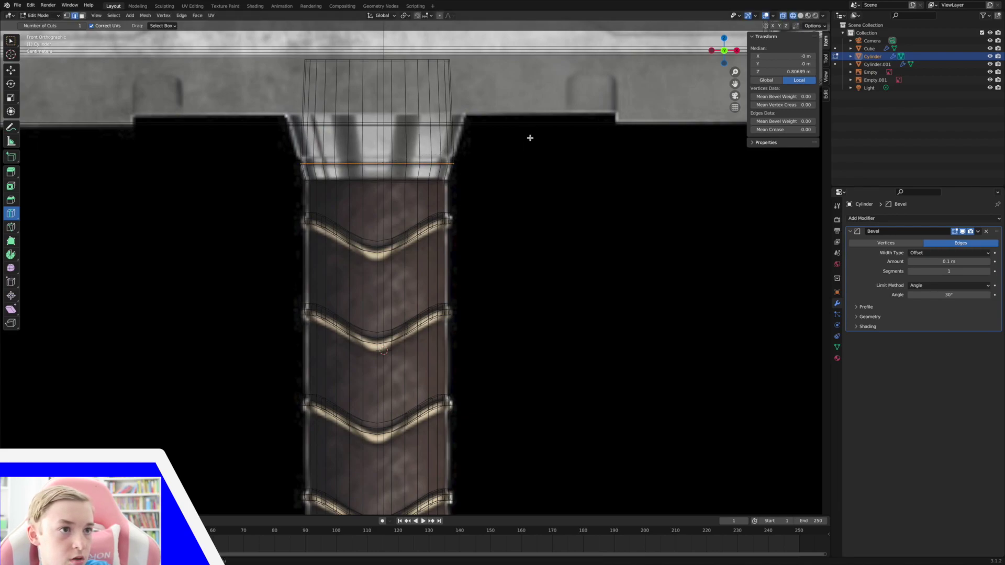
- Form the collar's groove with one loop cut at about Z 0.808 m scaled inward to 0.97 and another at about Z 0.818 m scaled outward to 1.05
drag(419, 112, 414, 163)
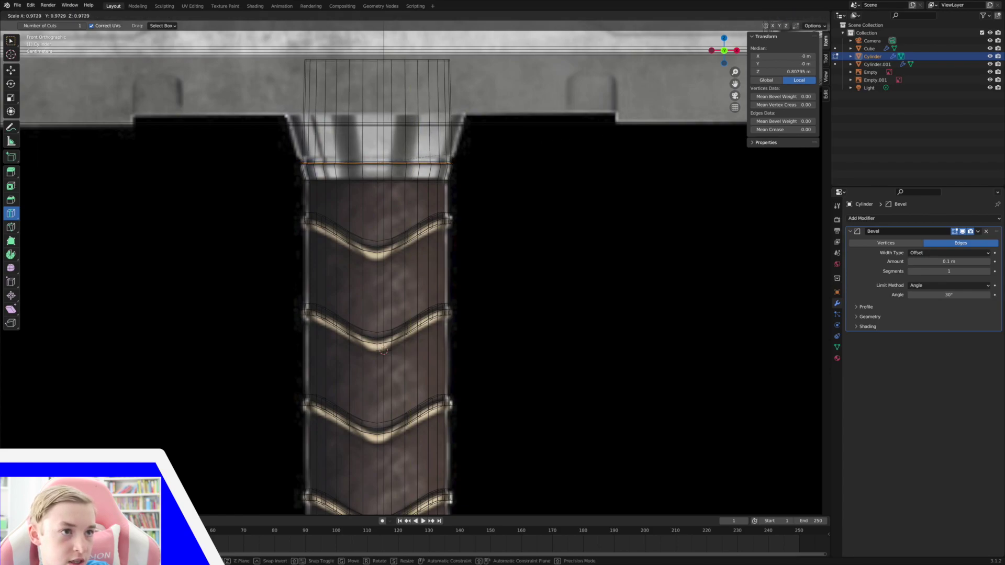
click(598, 136)
drag(405, 118, 406, 140)
key(s)
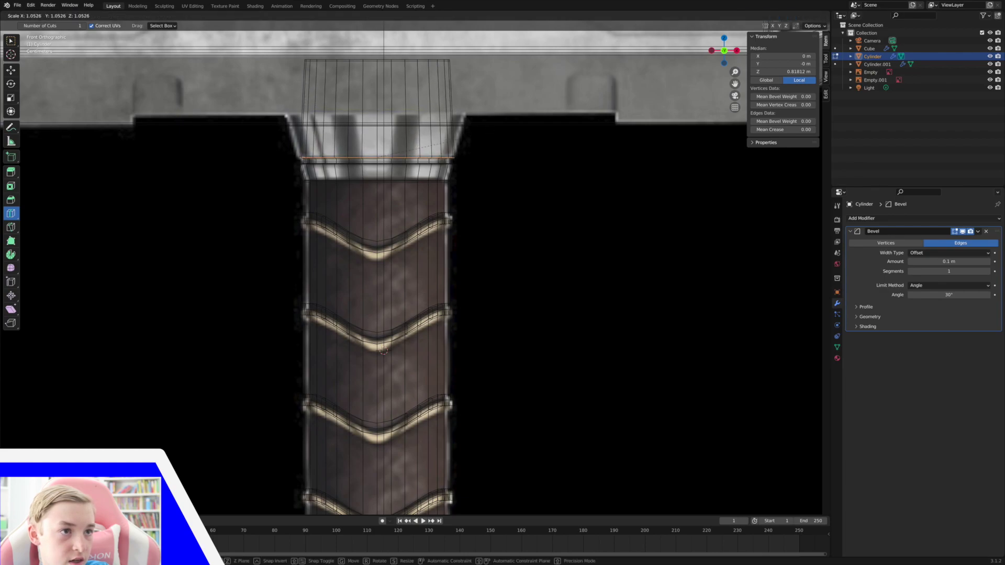
click(498, 131)
- Select the handle's top end face and scale it to about 1.5 so the collar flares along the reference, and return to Object Mode
click(11, 69)
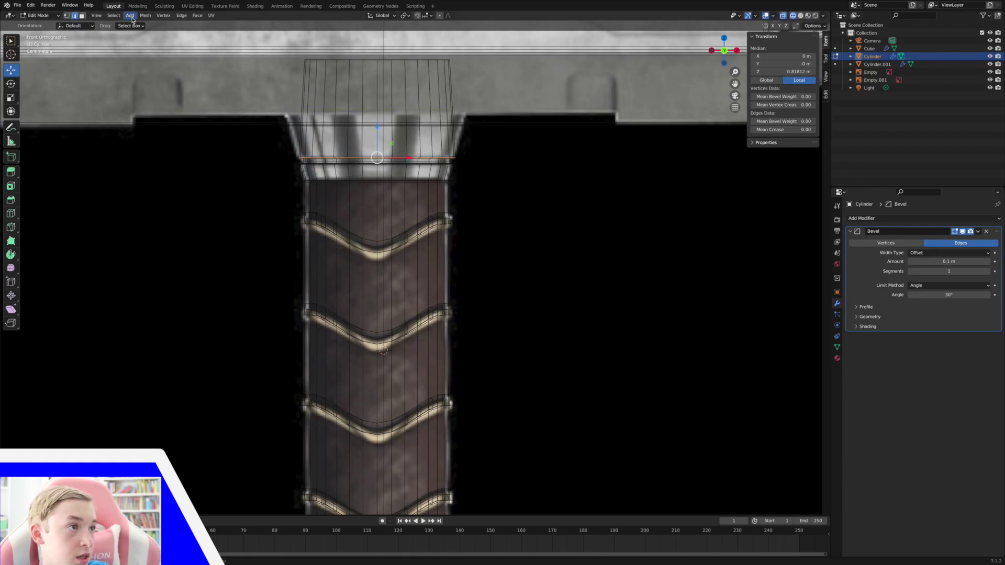
click(82, 16)
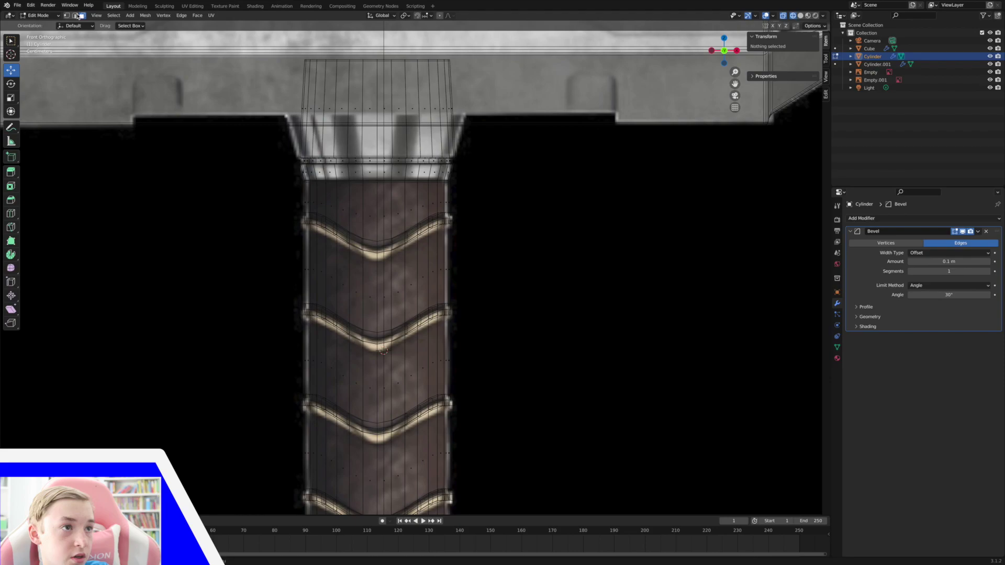
click(370, 60)
middle_drag(370, 61, 385, 63)
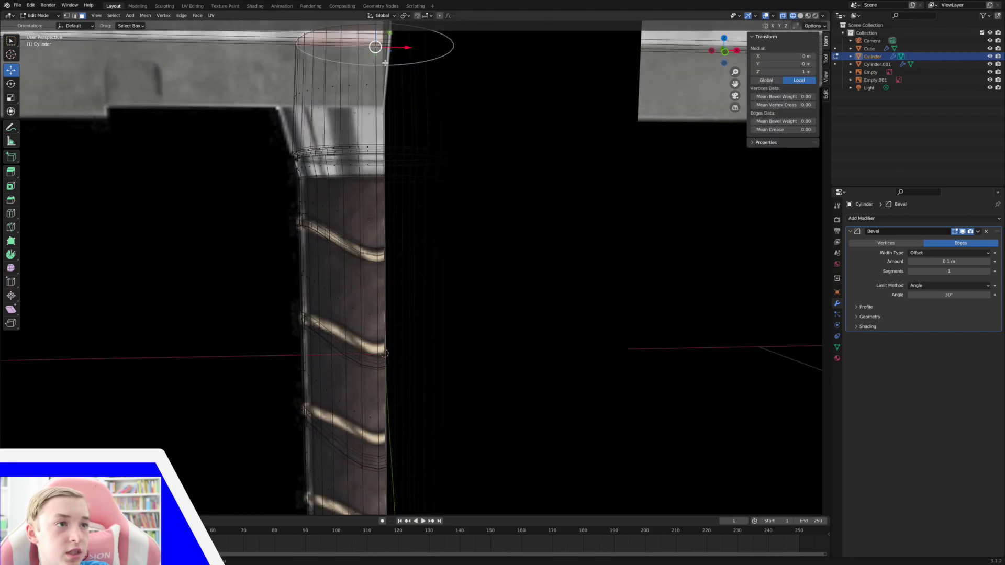
click(725, 52)
key(s)
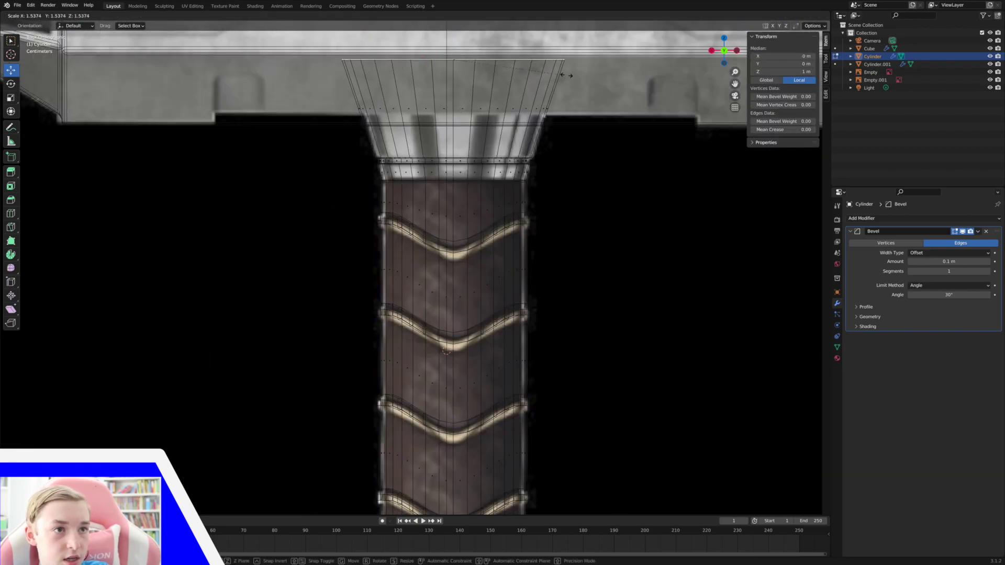
click(480, 98)
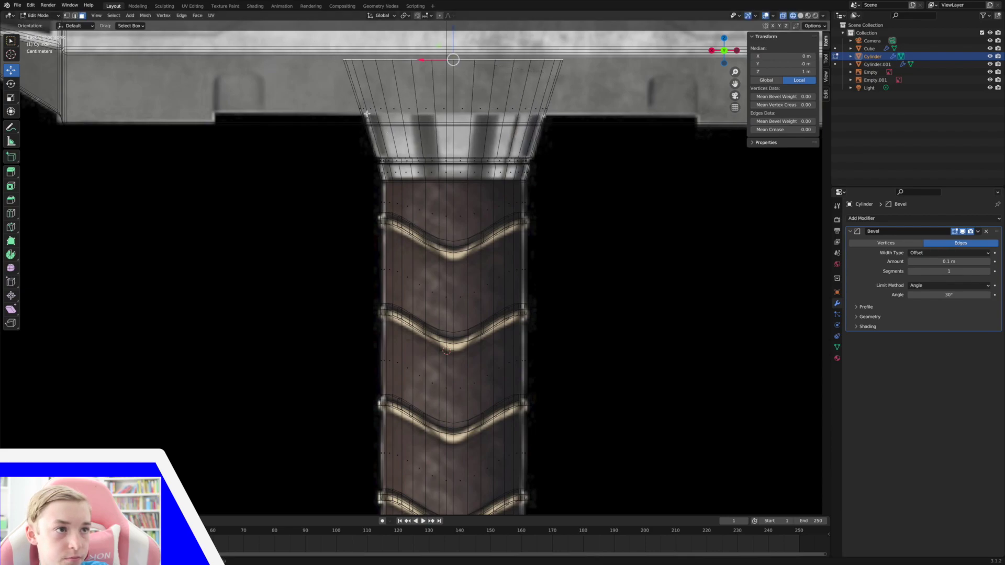
click(533, 149)
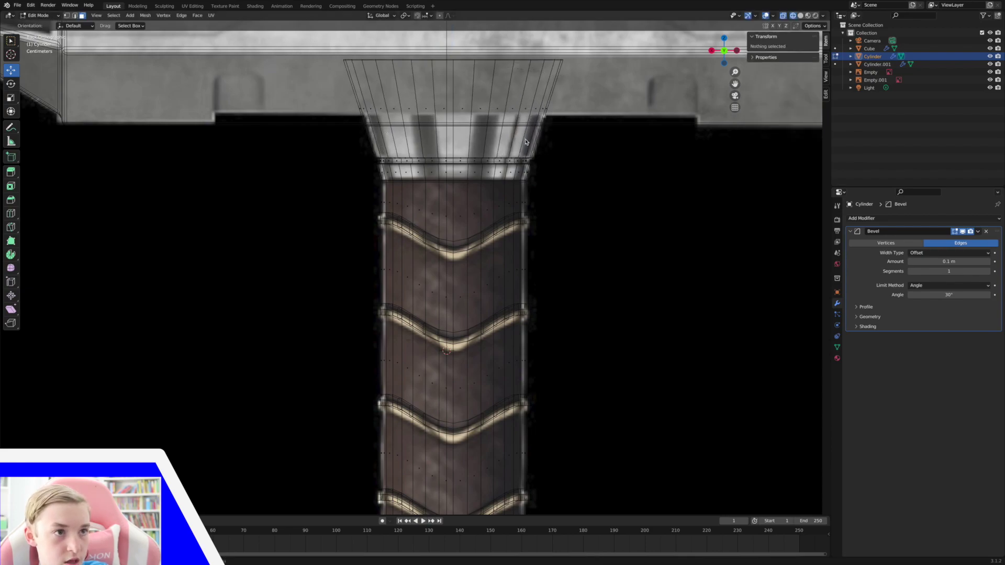
key(Tab)
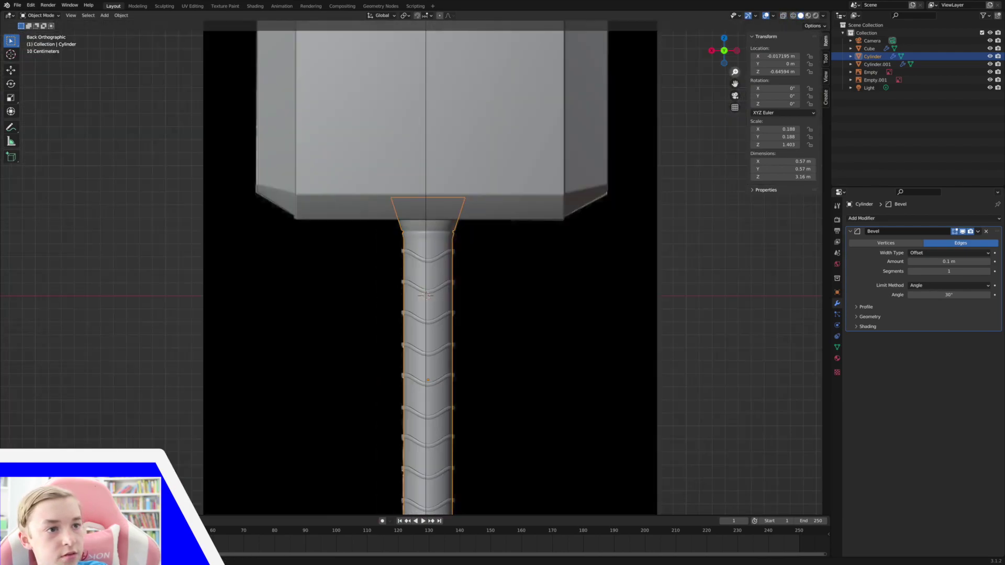
- Examine the whole hammer in solid display and the flared collar beneath the head from the back
scroll(673, 161, down, 4)
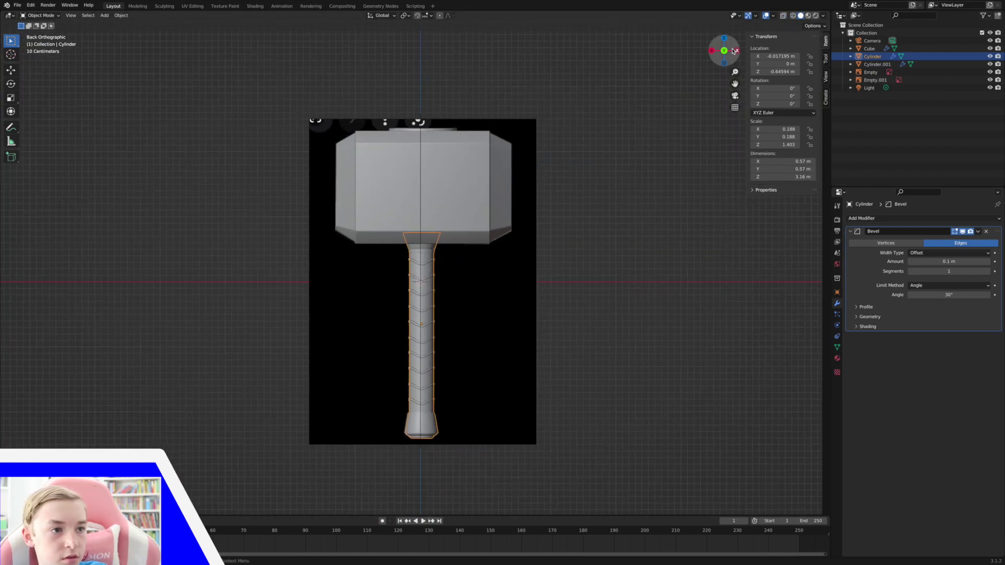
click(672, 161)
middle_drag(609, 130, 652, 20)
scroll(579, 150, up, 3)
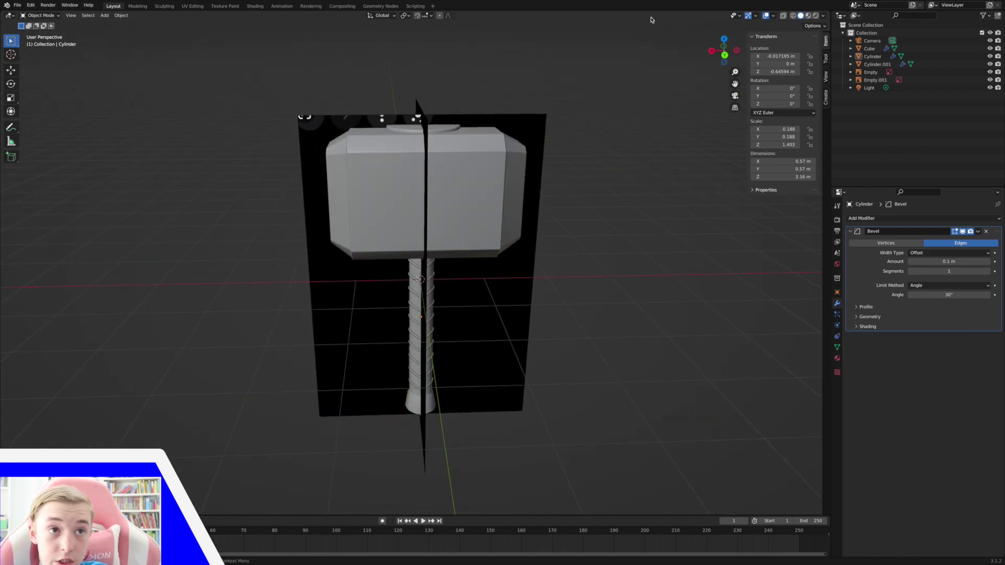
click(727, 55)
scroll(431, 309, up, 5)
middle_drag(430, 309, 477, 136)
click(724, 51)
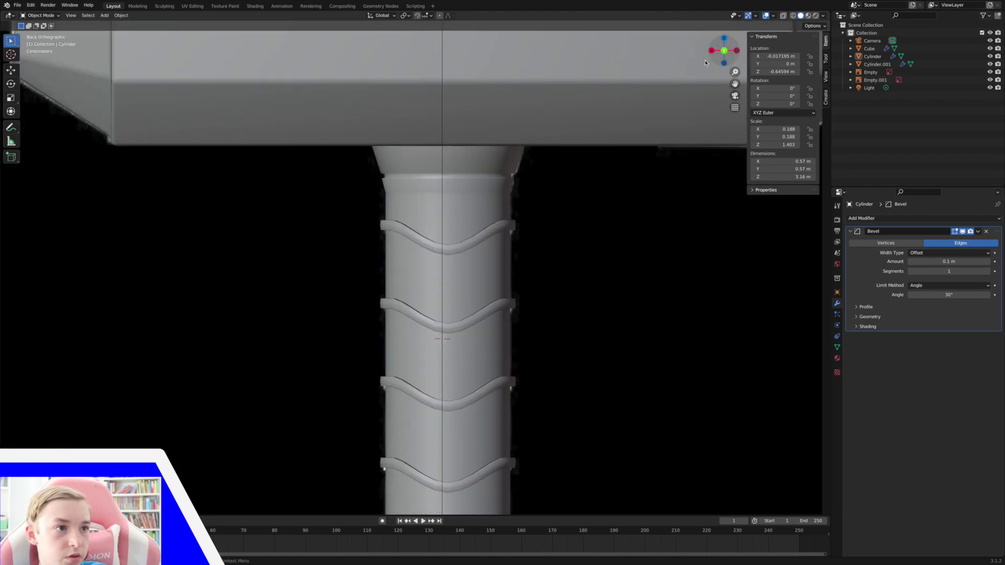
- Reopen the handle in Edit Mode, add a loop cut at the collar's lower edge at about Z 0.775 m, and check it in Object Mode
click(447, 198)
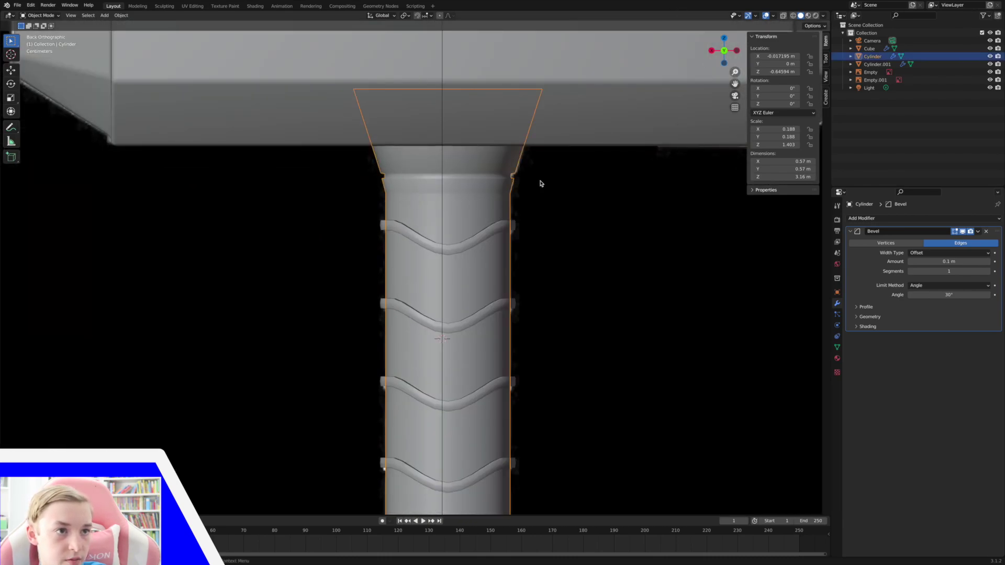
key(Tab)
click(11, 214)
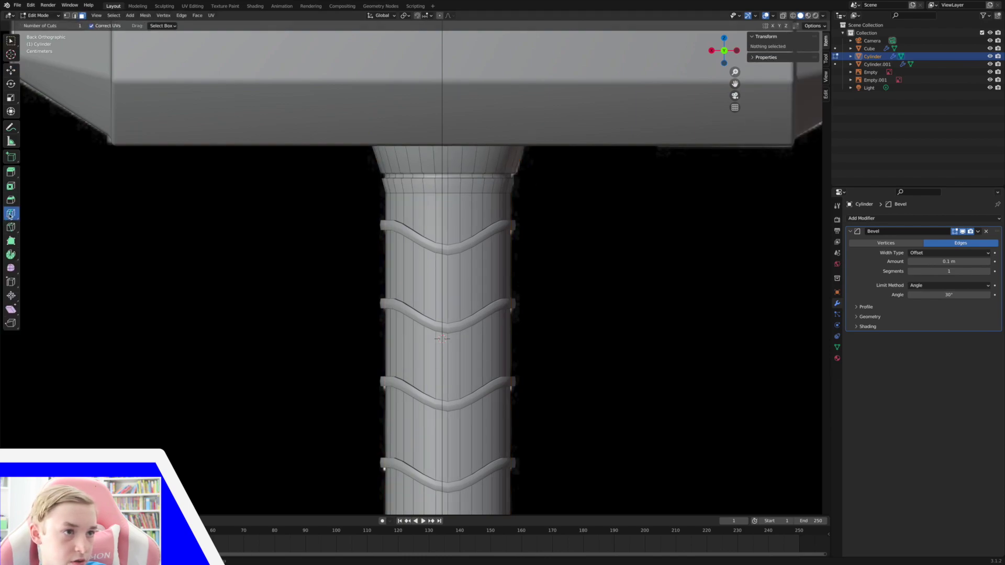
drag(414, 199, 635, 193)
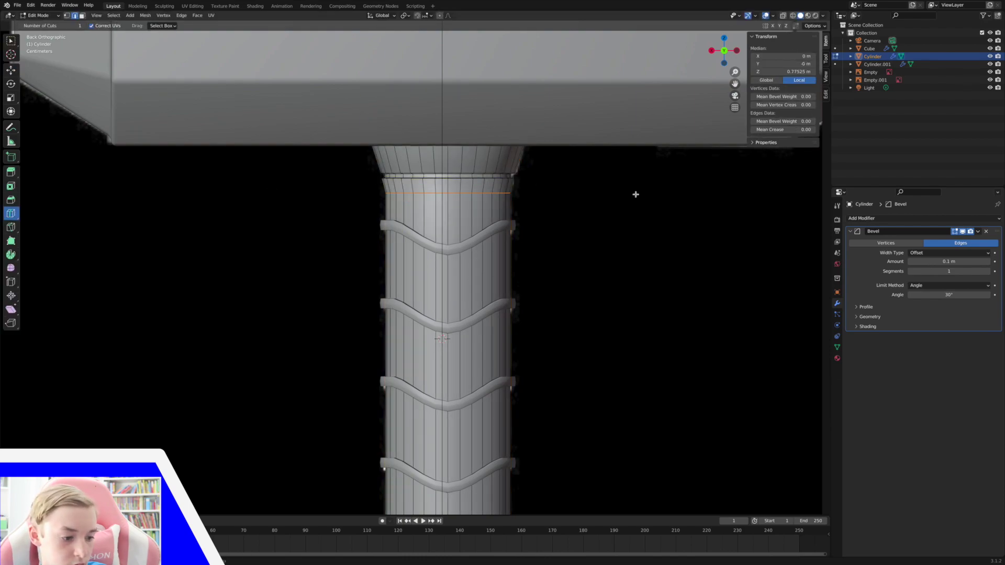
key(Tab)
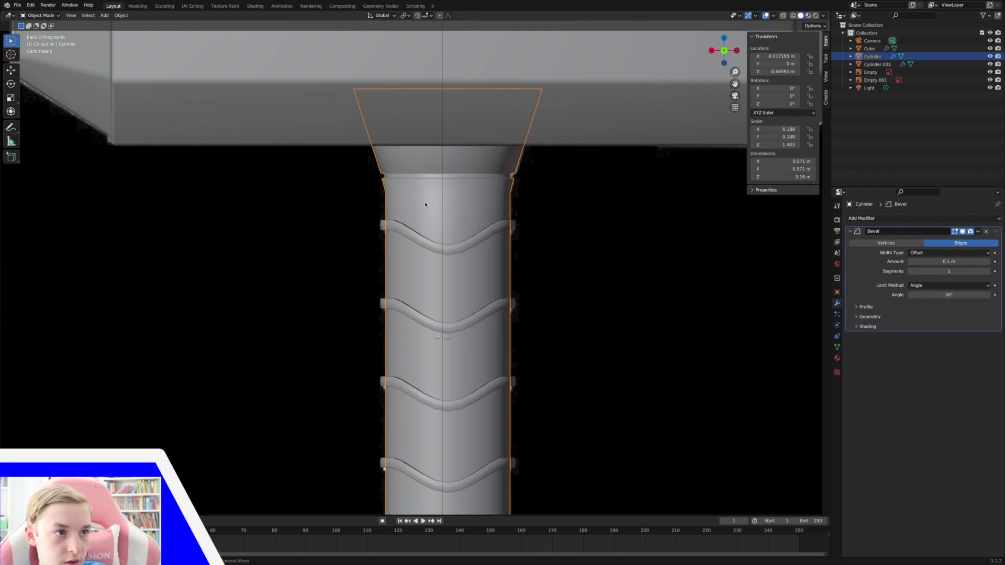
key(Tab)
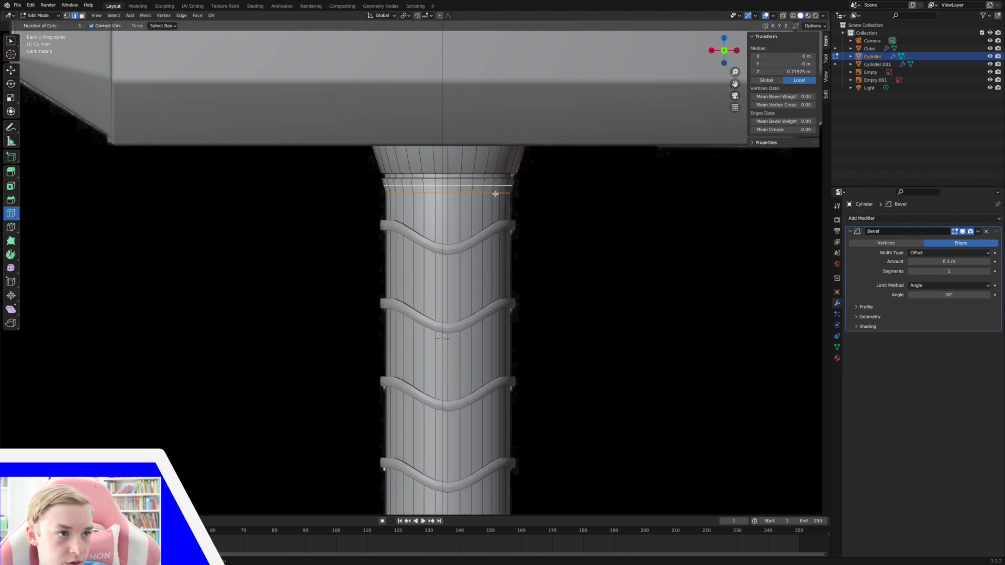
- Try a loop cut on the handle just below the collar at about Z 0.754 m
drag(461, 209, 463, 188)
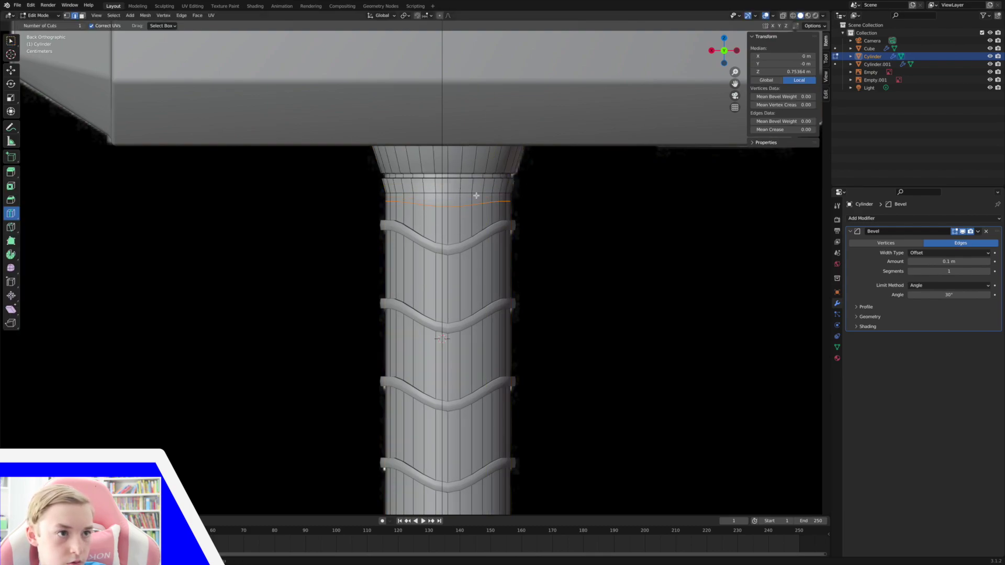
key(Tab)
key(Tab)
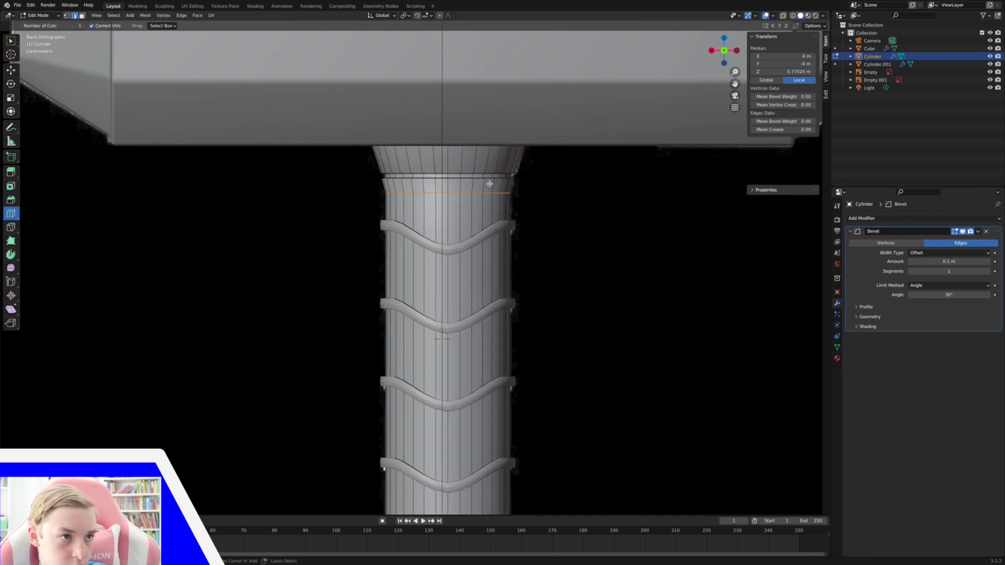
- Place another loop cut at the collar's lower edge, scale it slightly inward to about 0.99, and leave Edit Mode
drag(456, 210, 467, 187)
key(s)
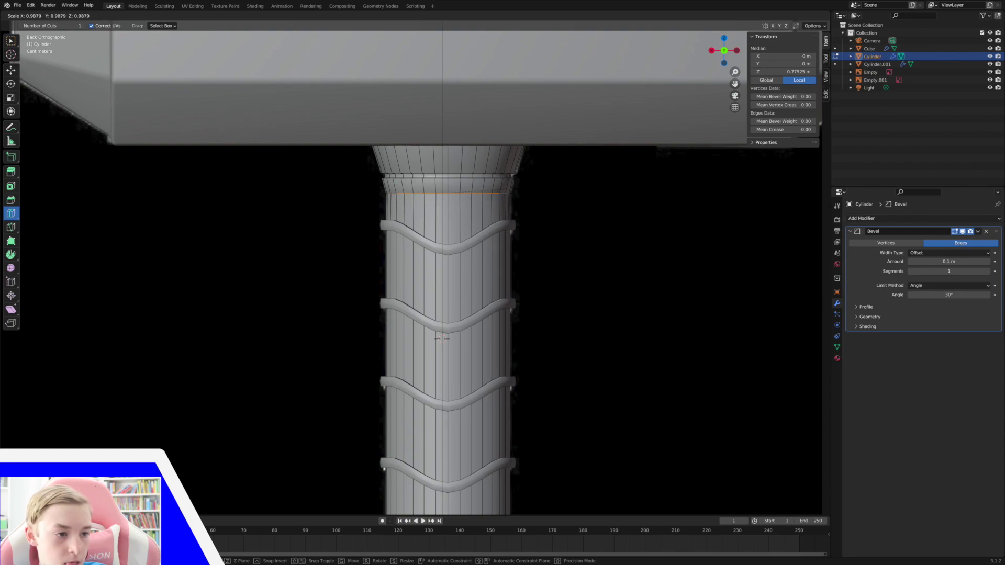
click(595, 184)
key(Tab)
- Deselect the handle and hide both reference images
drag(735, 72, 687, 172)
click(697, 179)
middle_drag(683, 192, 702, 118)
drag(736, 72, 604, 216)
middle_drag(604, 215, 781, 128)
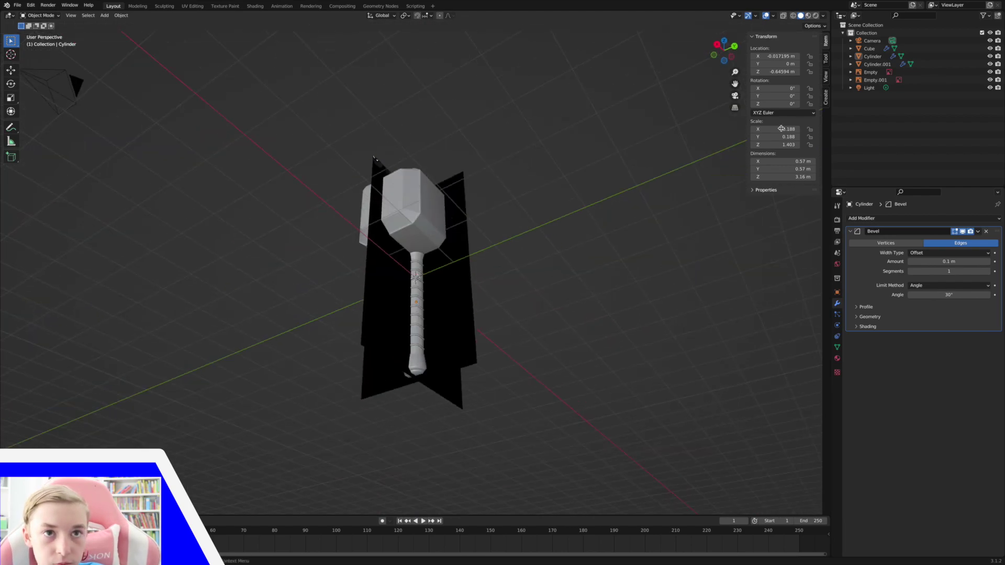
click(990, 72)
click(991, 80)
- Select the hammer head, frame it in the back orthographic view, and open it in Edit Mode
middle_drag(649, 252, 424, 239)
click(473, 219)
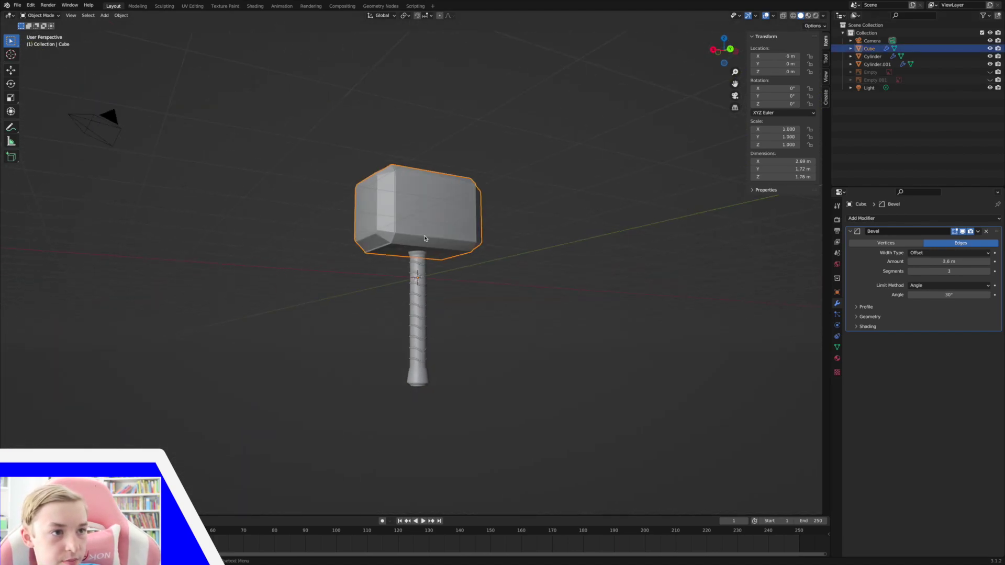
click(730, 49)
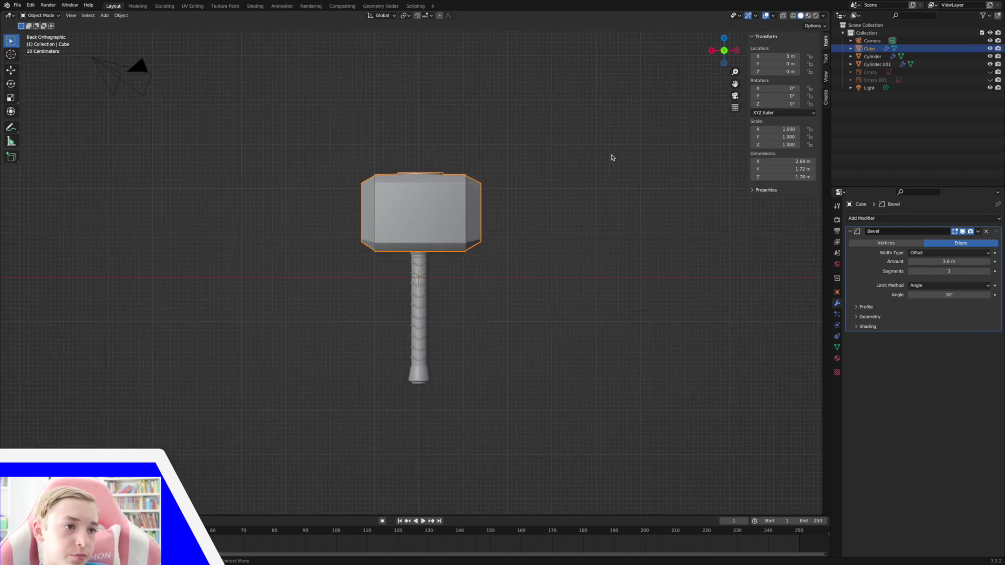
drag(735, 71, 735, 49)
click(735, 88)
mouse_move(735, 83)
mouse_down()
mouse_move(741, 153)
mouse_move(733, 96)
mouse_up()
click(494, 168)
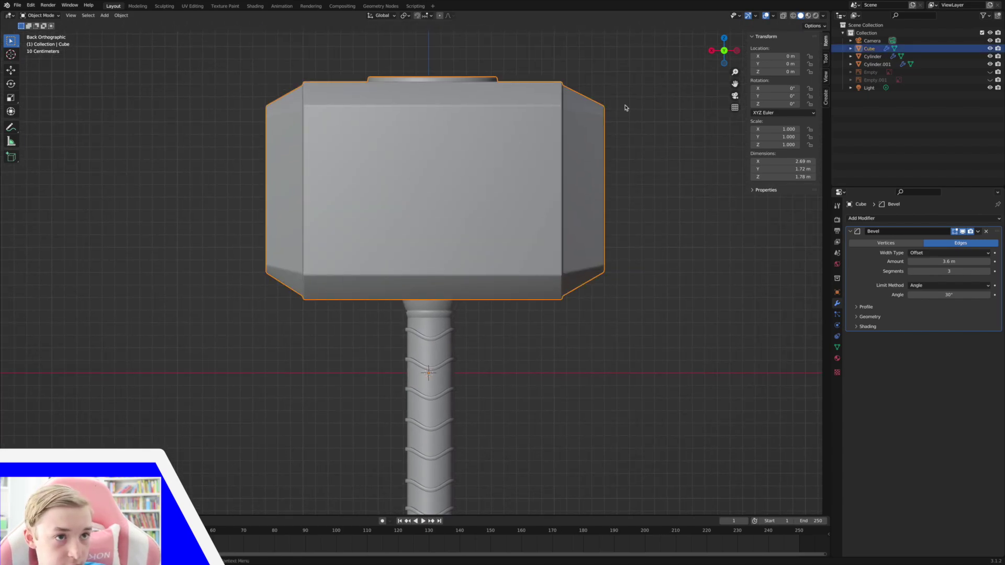
key(Tab)
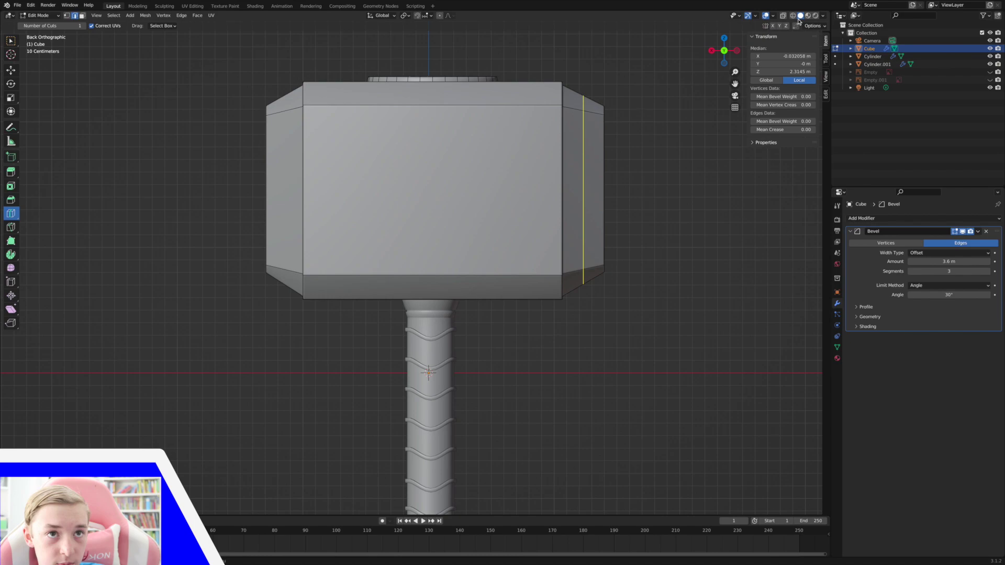
- Activate face selection and the Move tool, try picking a chamfered corner face in wireframe, and return to solid display with nothing selected
click(793, 15)
key(alt+a)
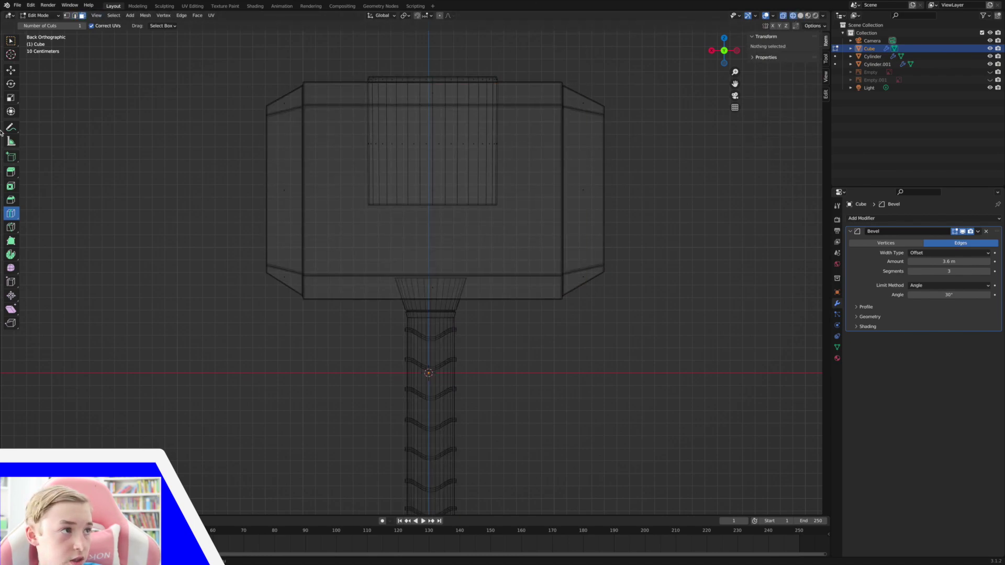
click(11, 70)
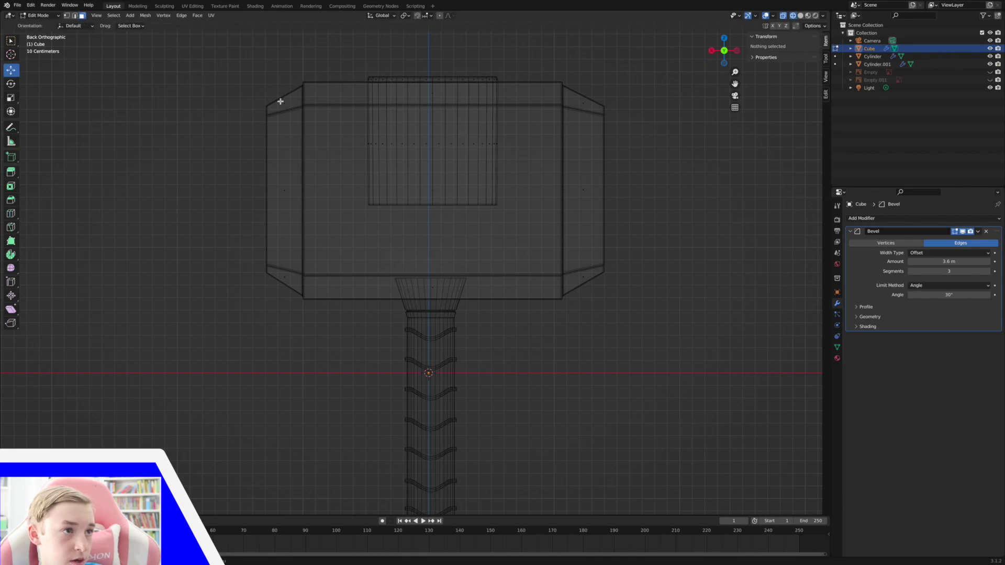
click(284, 103)
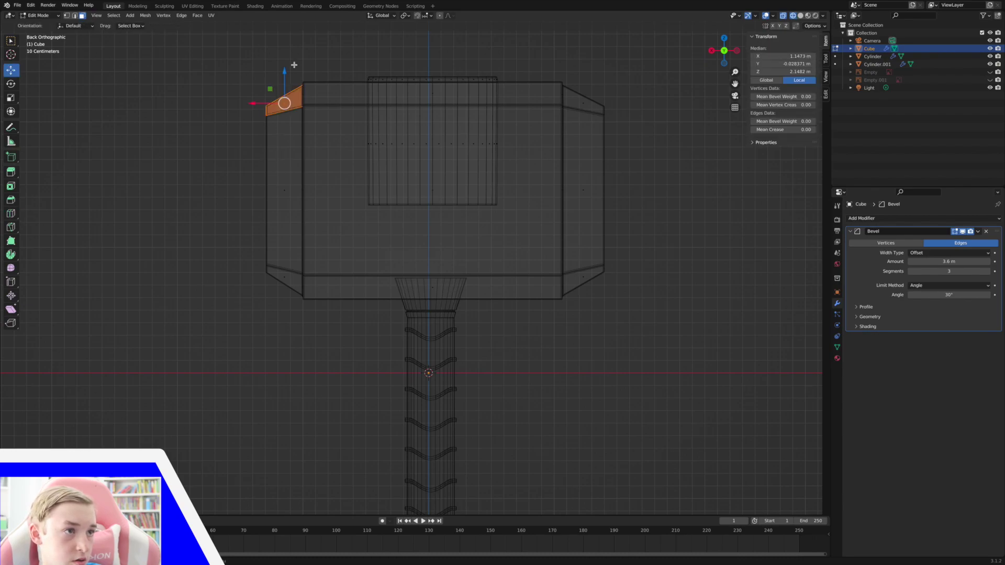
click(278, 49)
middle_drag(278, 49, 321, 65)
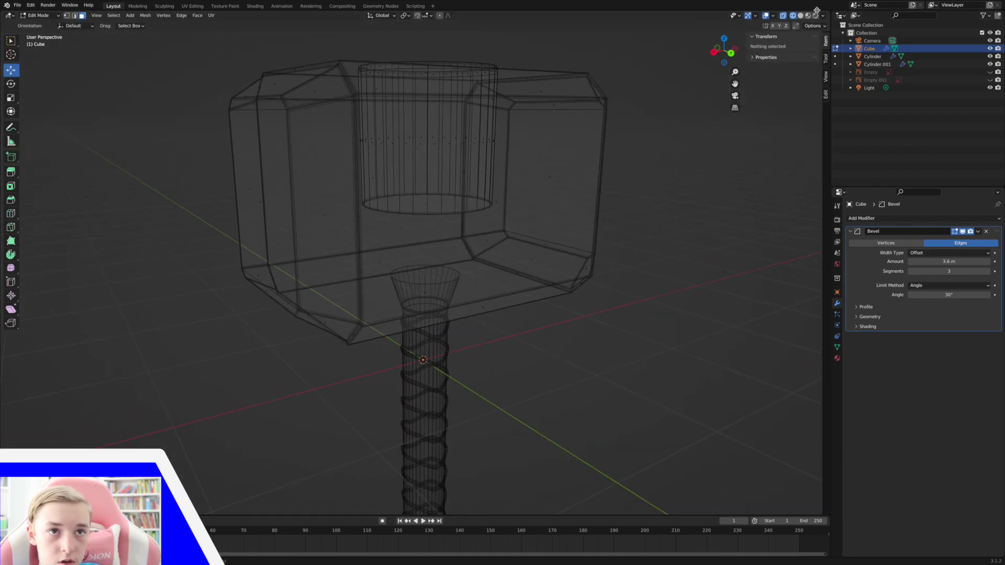
click(802, 16)
- Select the four chamfered faces around one end of the hammer head
click(337, 237)
middle_drag(336, 237, 352, 213)
shift+click(354, 215)
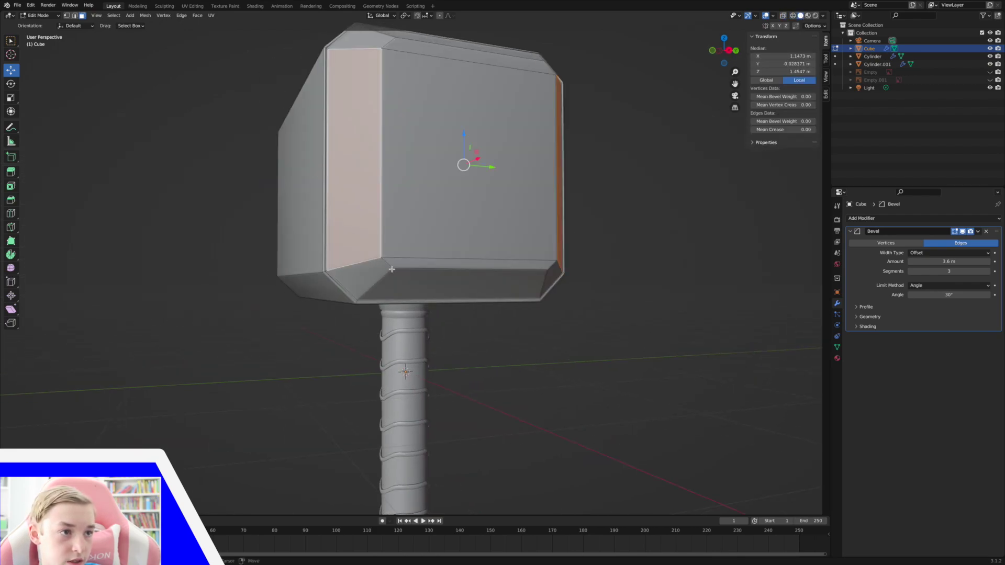
shift+click(425, 296)
middle_drag(478, 194, 478, 217)
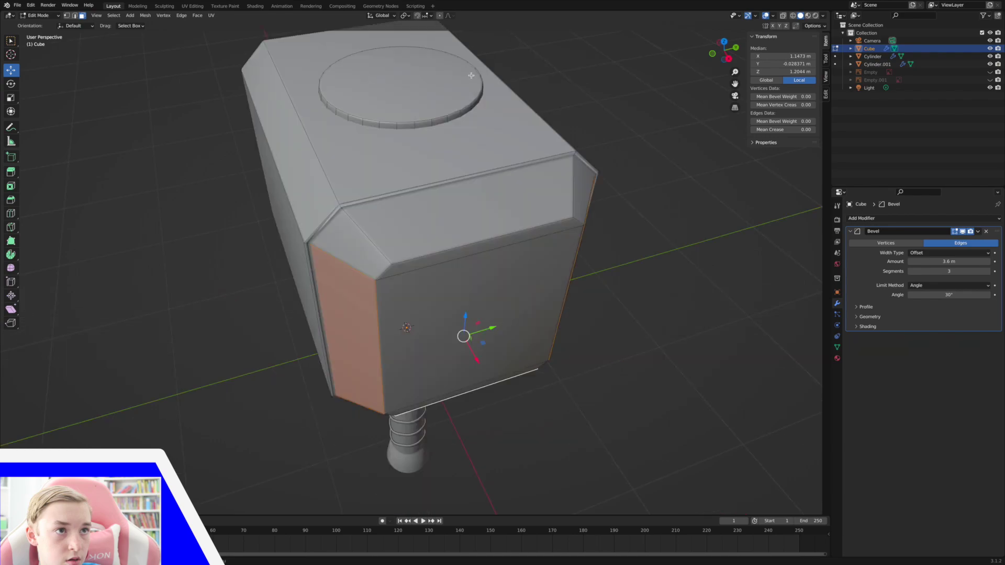
shift+click(478, 218)
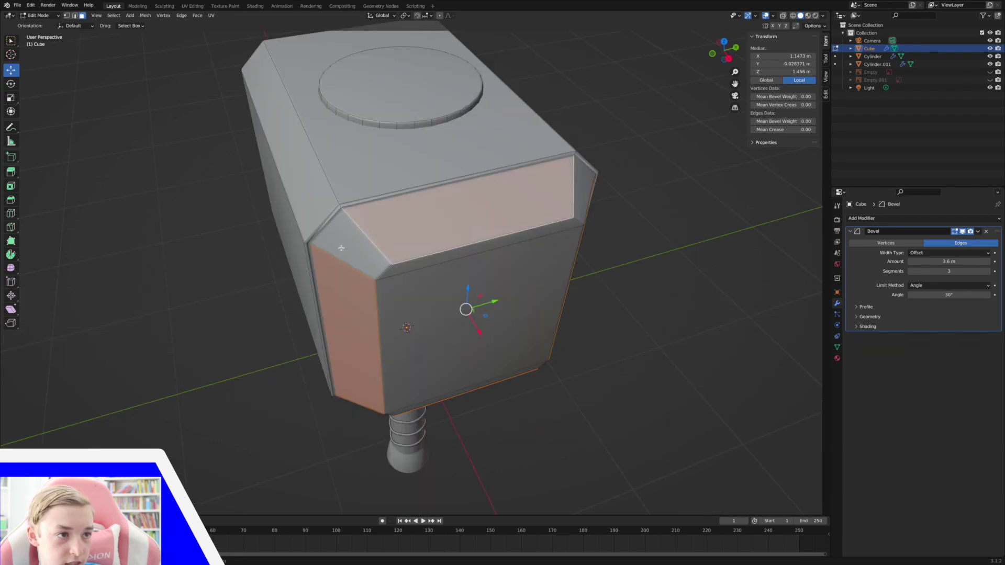
- Add the four chamfered faces around the hammer head's opposite end to the selection and align the view to the back
middle_drag(579, 193, 325, 251)
shift+click(326, 251)
shift+click(436, 356)
middle_drag(393, 352, 428, 352)
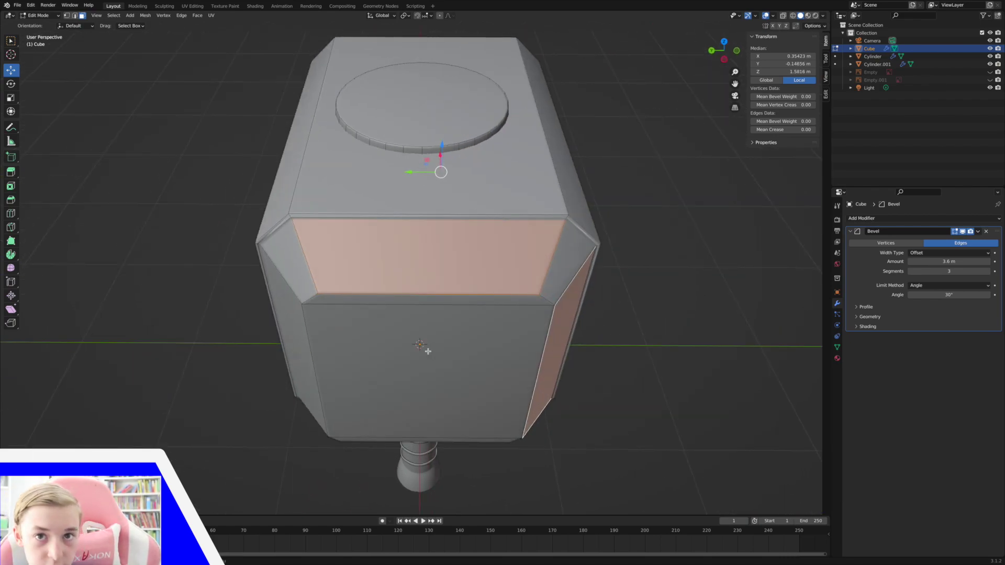
middle_drag(425, 352, 610, 294)
shift+click(547, 276)
middle_drag(547, 275, 544, 186)
shift+click(544, 186)
middle_drag(502, 112, 548, 199)
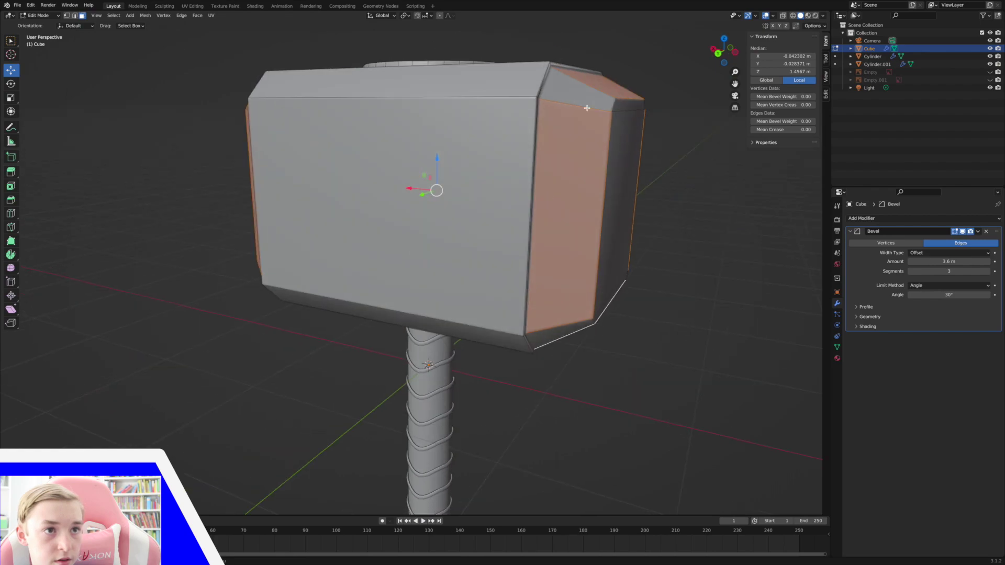
click(719, 53)
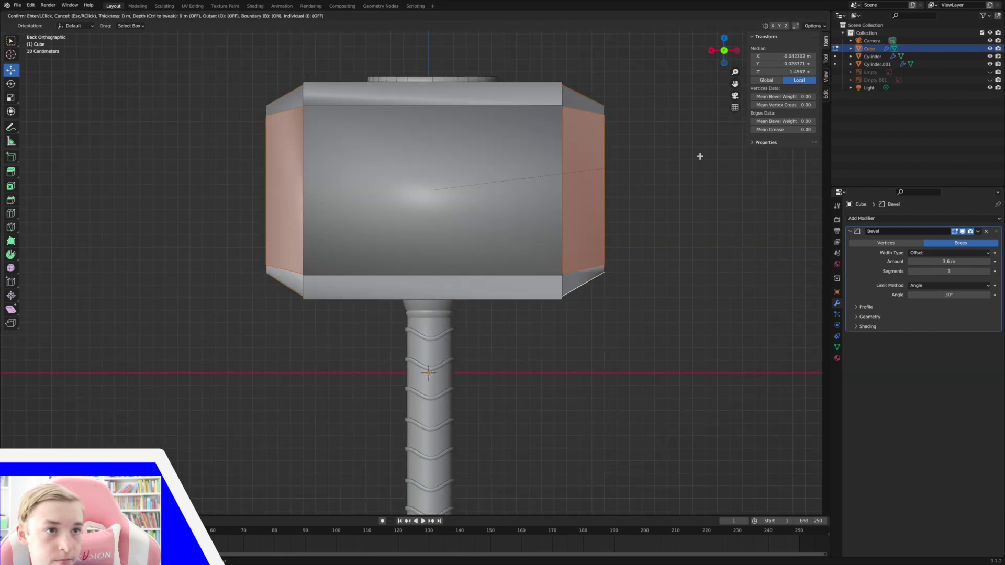
- Inset the selected chamfered faces by about 0.04 m, inset them again slightly, scale them to about 0.98, and leave Edit Mode
key(i)
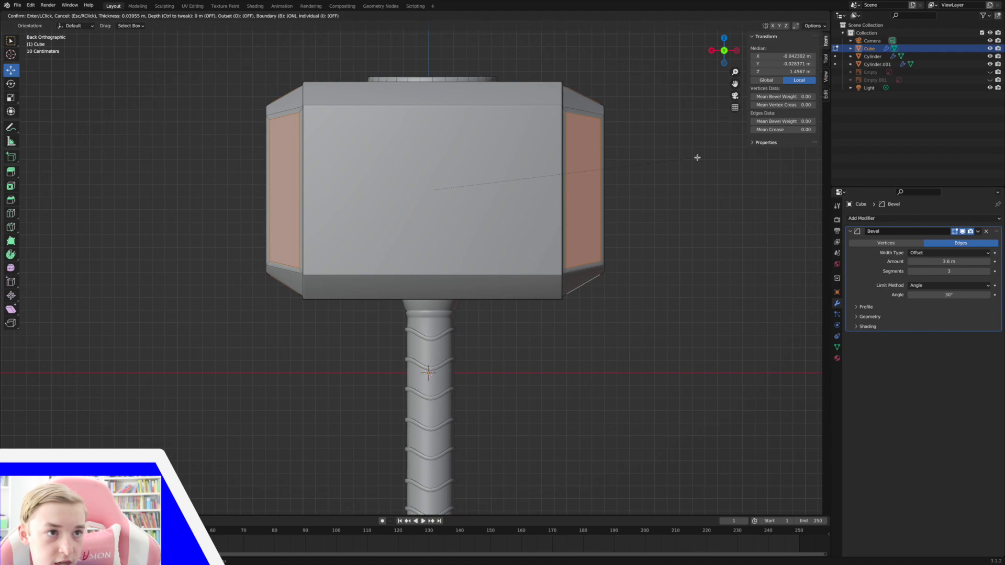
click(698, 158)
middle_drag(698, 158, 694, 161)
key(i)
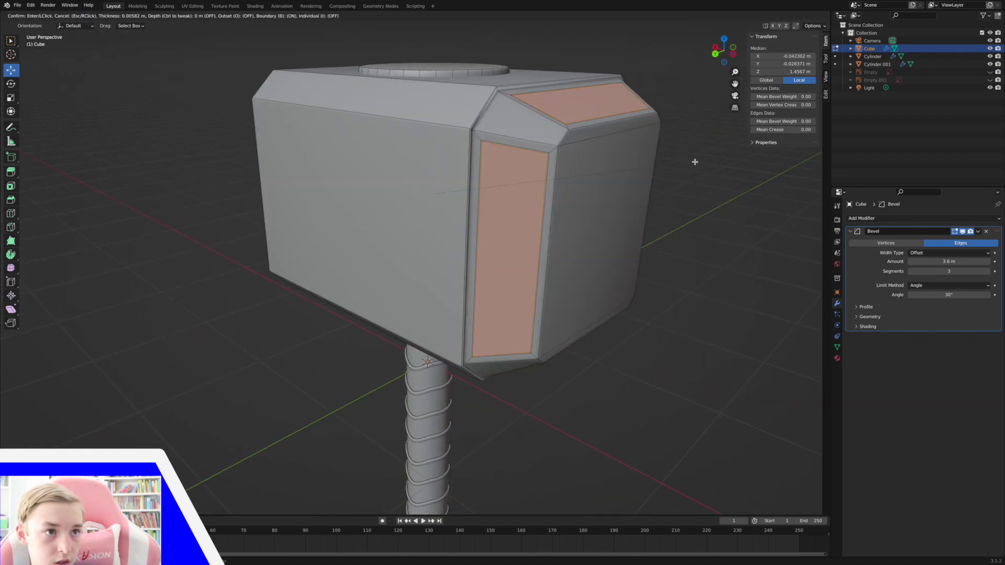
click(695, 162)
key(s)
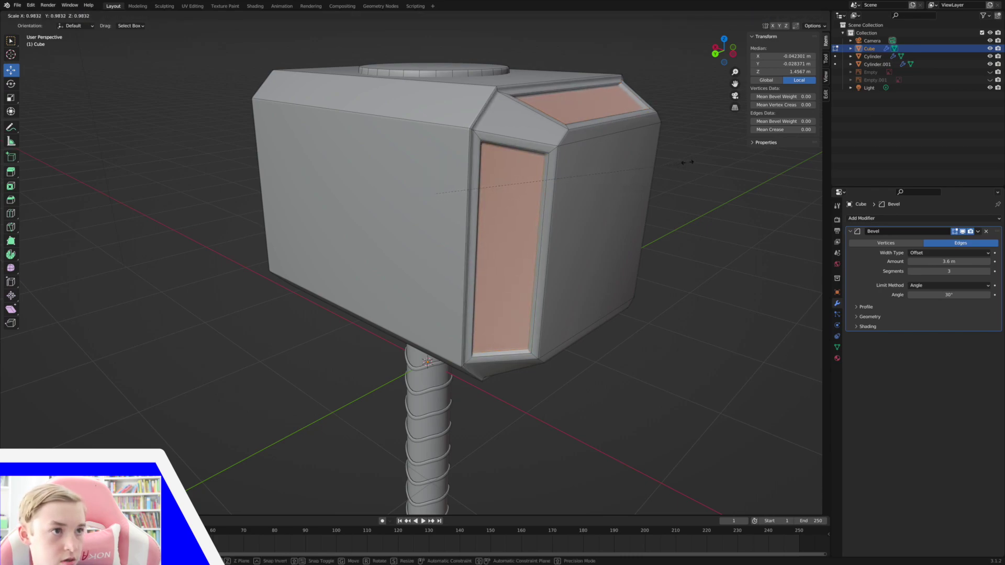
click(689, 162)
middle_drag(686, 162, 735, 108)
key(Tab)
drag(736, 74, 736, 157)
middle_drag(581, 165, 535, 172)
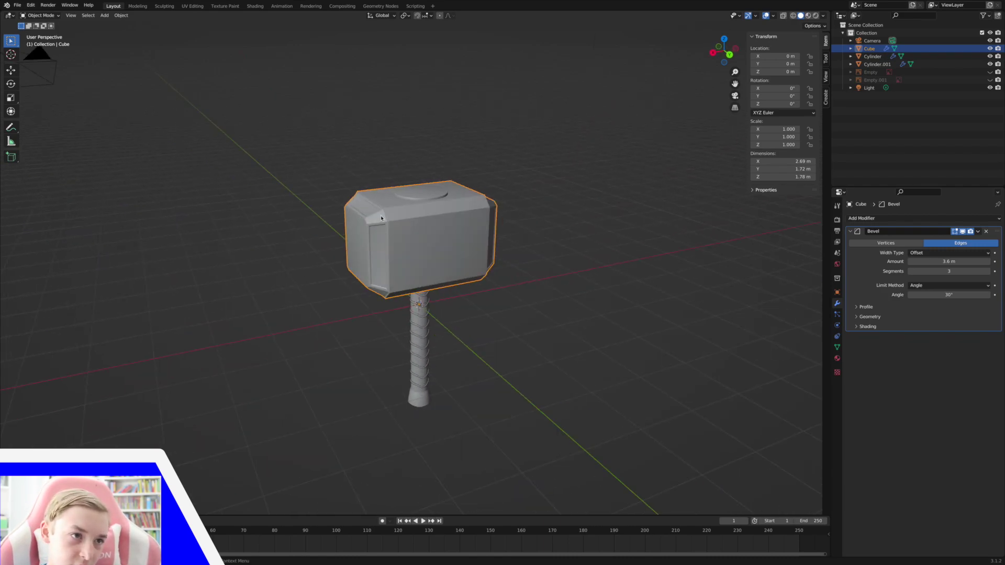
middle_drag(434, 240, 458, 229)
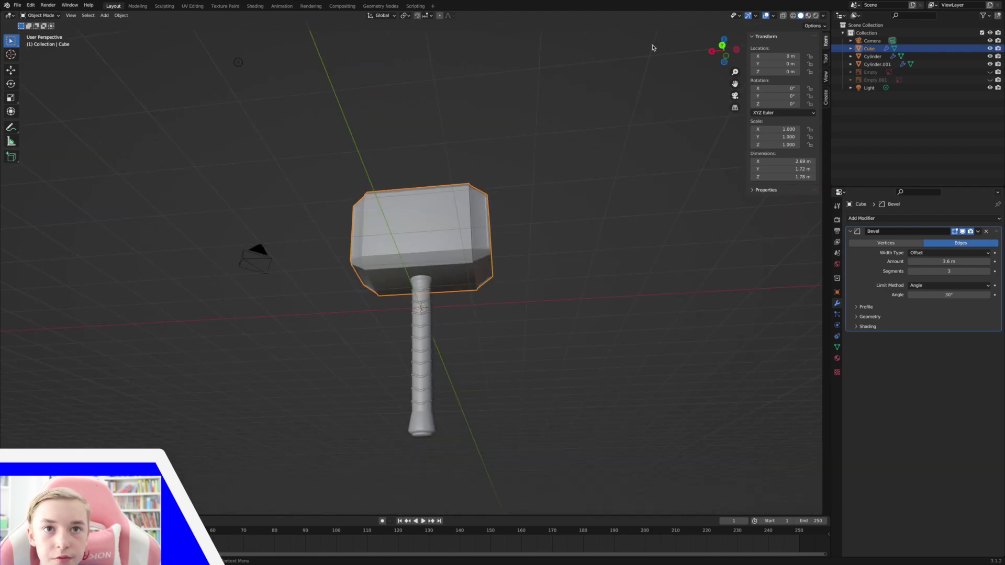
- Open the hammer head in Edit Mode in back wireframe view and show the Empty and Empty.001 reference images
click(722, 44)
key(Tab)
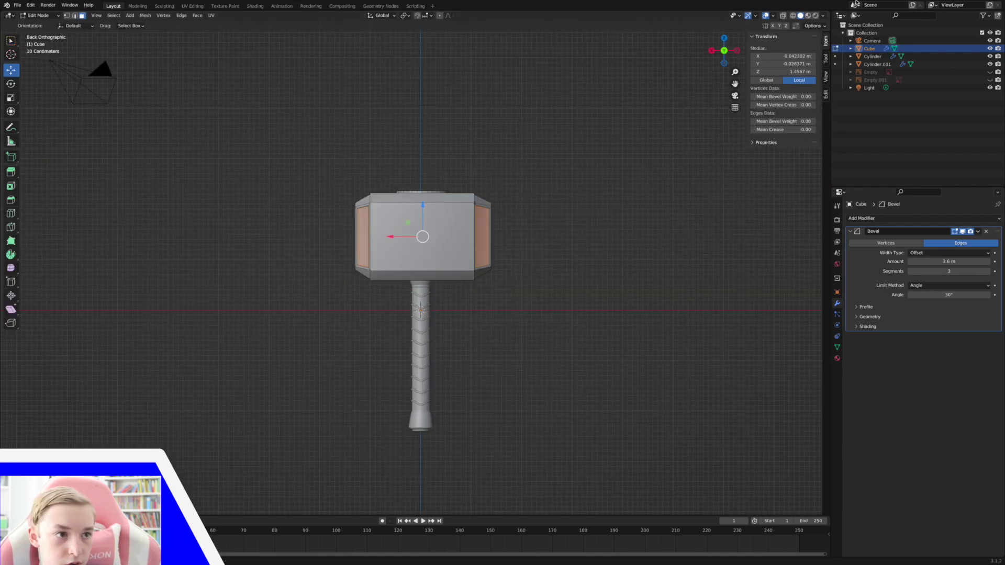
click(792, 15)
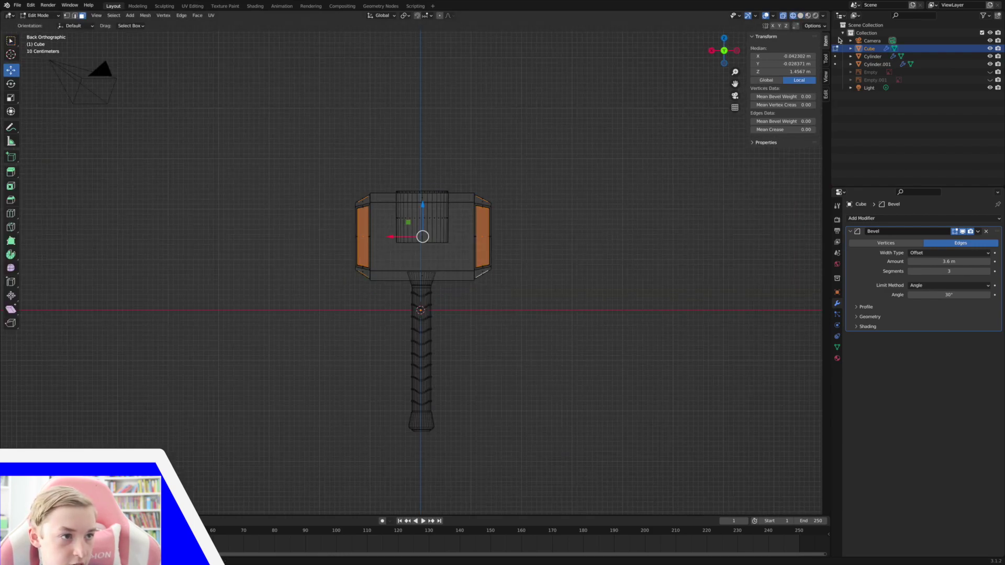
click(989, 72)
click(989, 80)
drag(735, 72, 735, 50)
scroll(479, 331, up, 4)
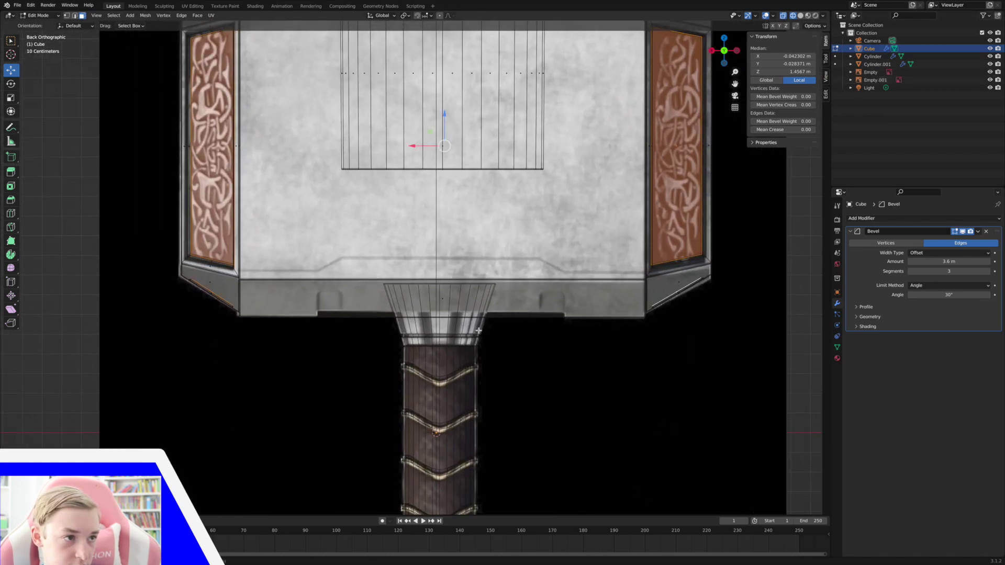
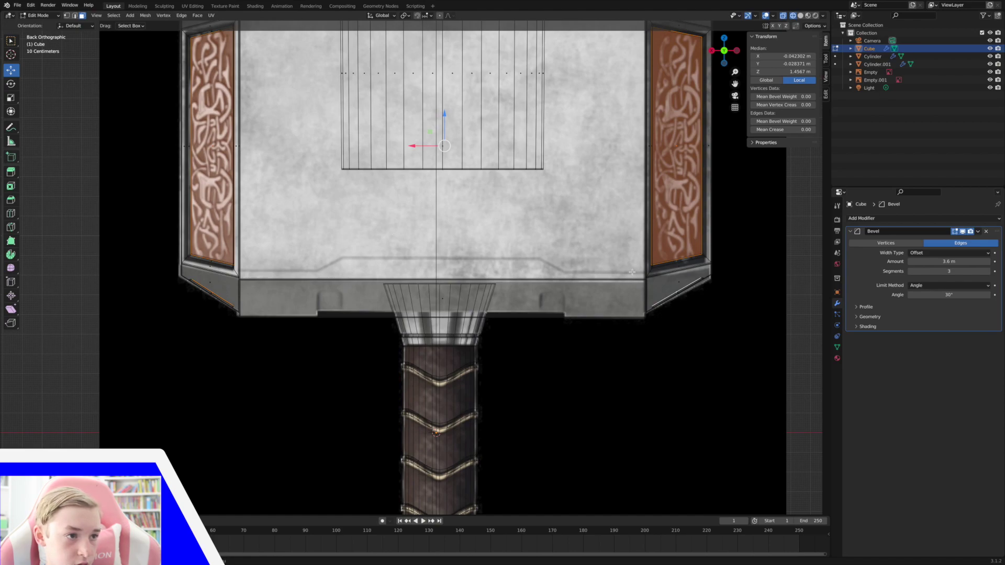
- Add a horizontal loop cut along the reference notch's upper edge near the head's underside and two vertical loop cuts at the notch's ends
click(10, 213)
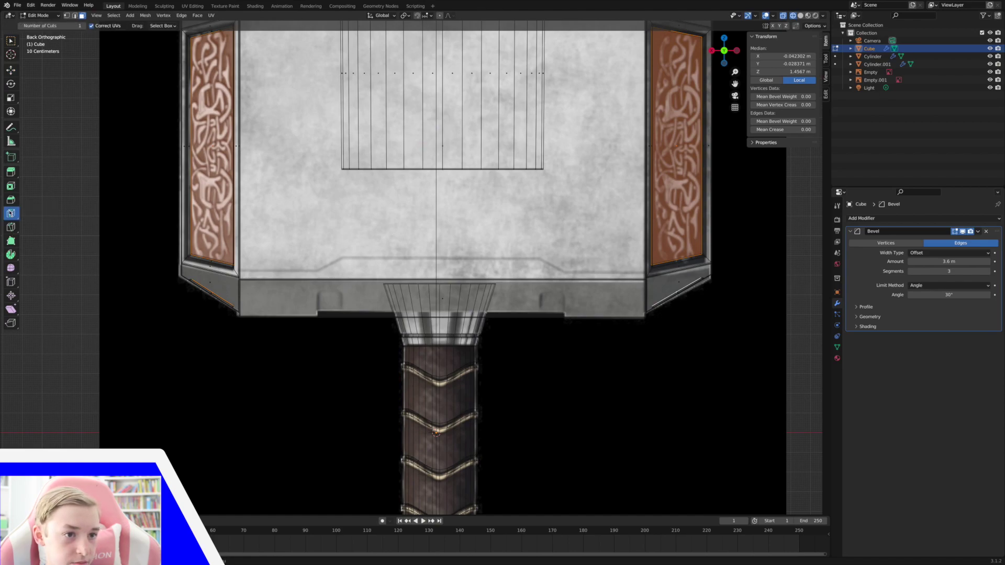
drag(245, 301, 245, 310)
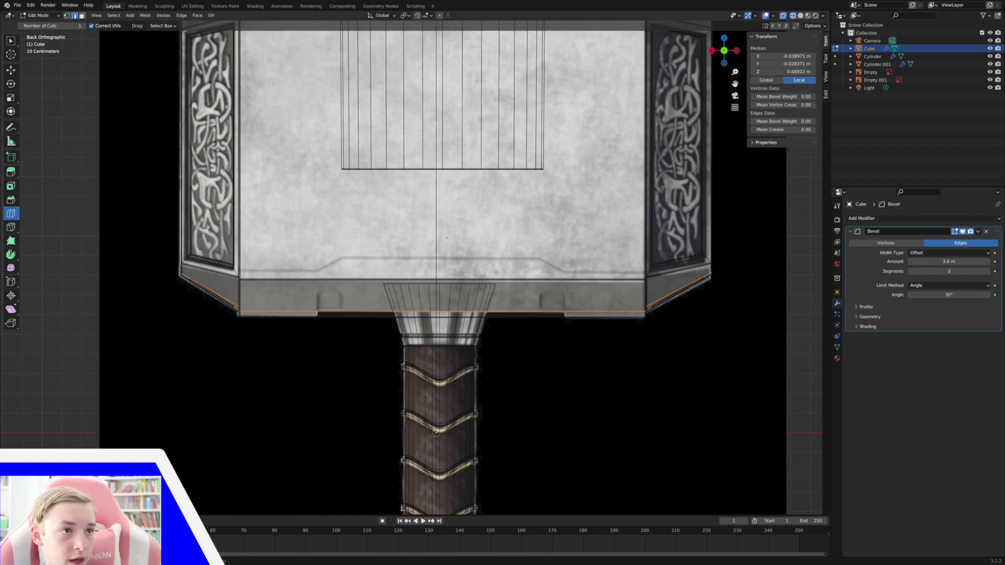
click(317, 265)
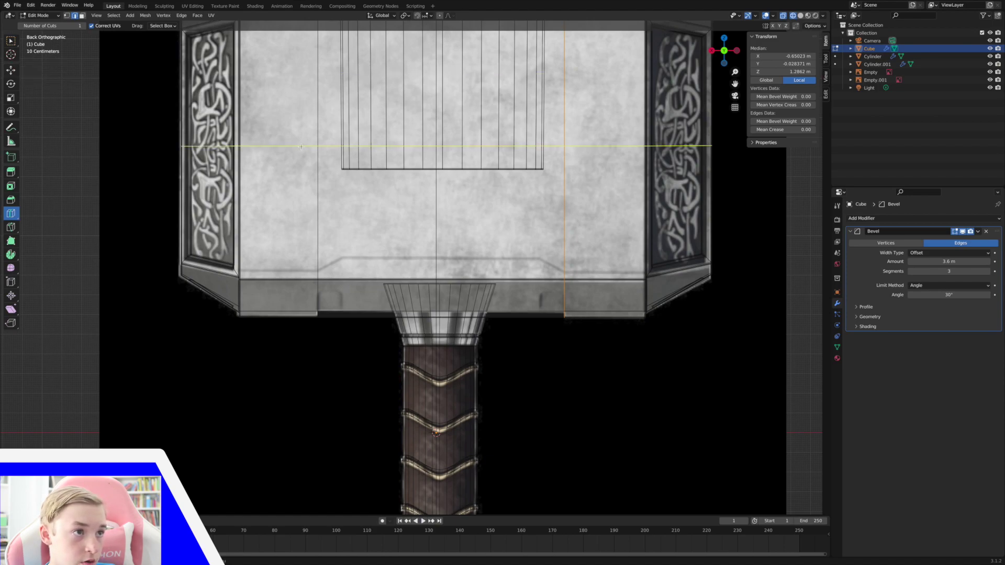
drag(438, 298, 318, 298)
middle_drag(390, 293, 393, 294)
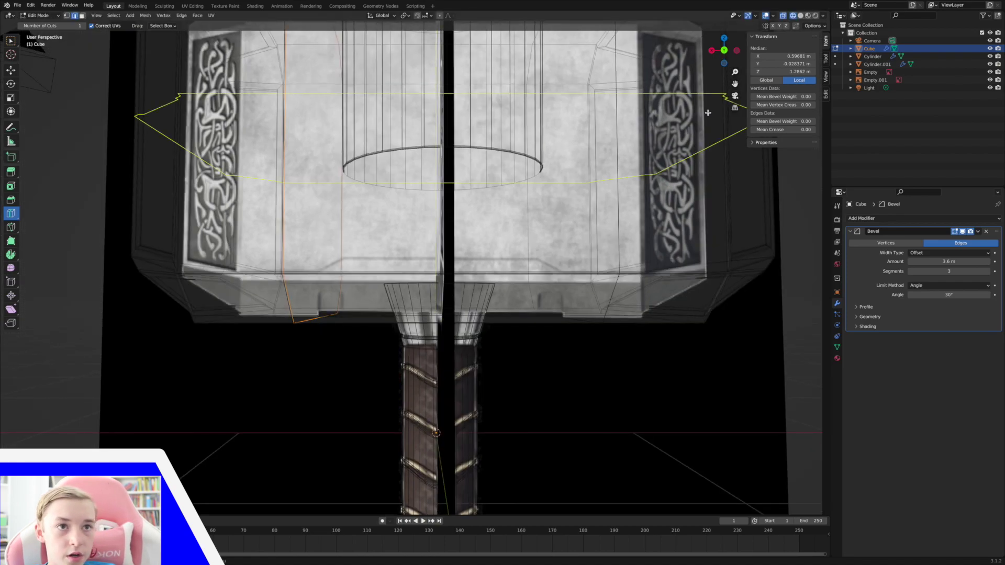
click(726, 51)
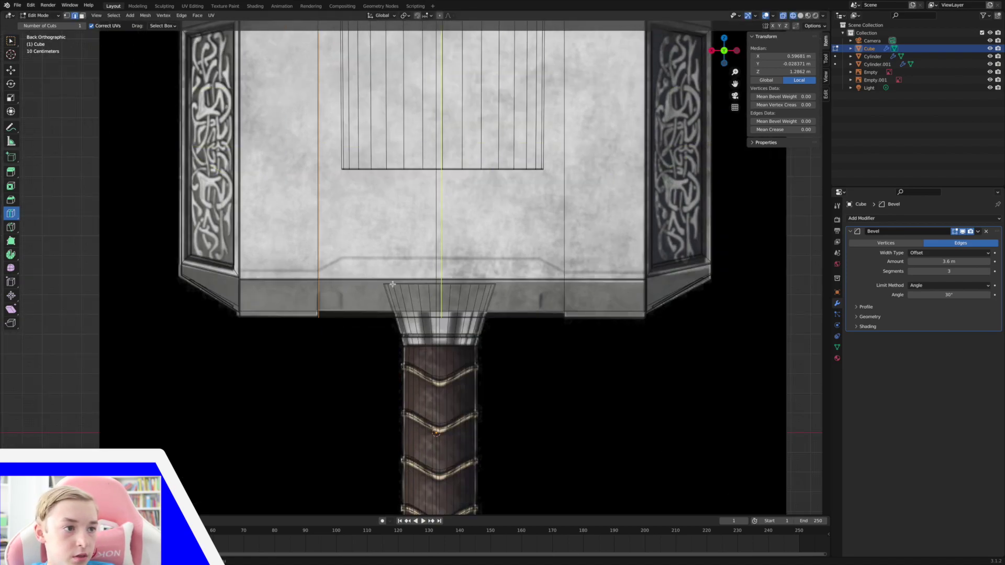
drag(427, 293, 549, 286)
click(550, 286)
- Delete the central face on the hammer head's underside, between the two vertical loop cuts, using face selection in solid display
middle_drag(550, 286, 540, 283)
click(82, 16)
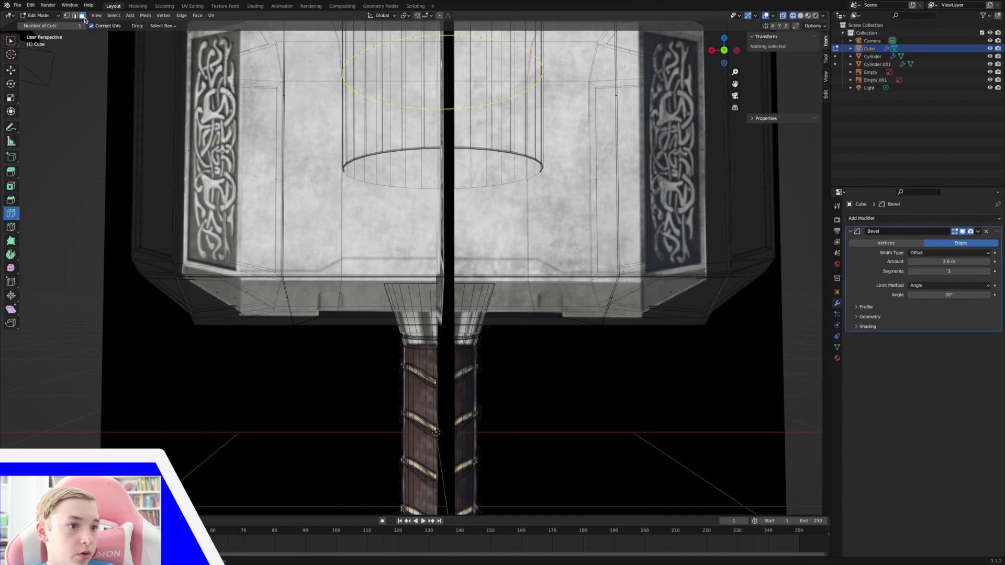
click(800, 16)
middle_drag(613, 203, 611, 242)
click(10, 69)
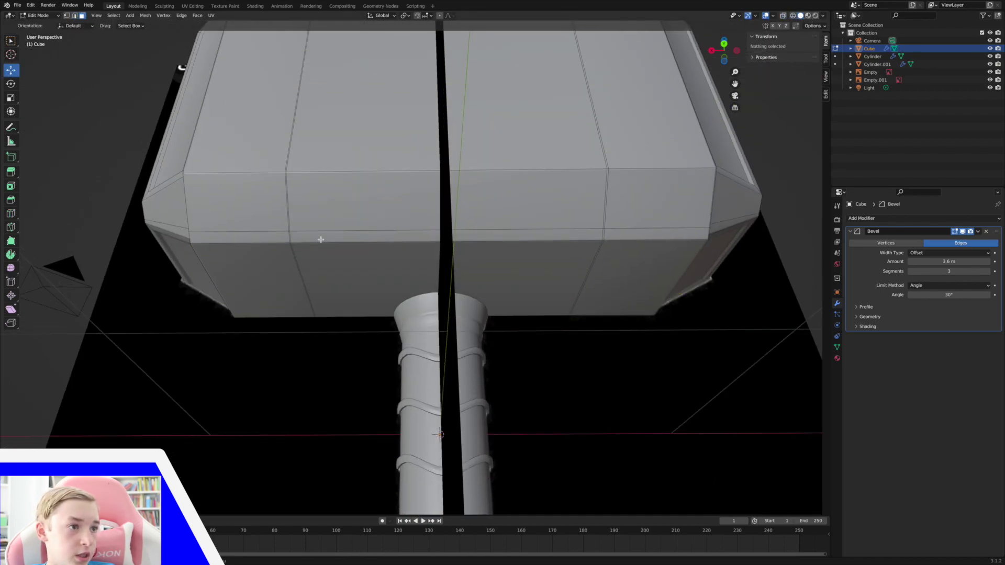
click(386, 267)
middle_drag(386, 267, 650, 206)
click(649, 206)
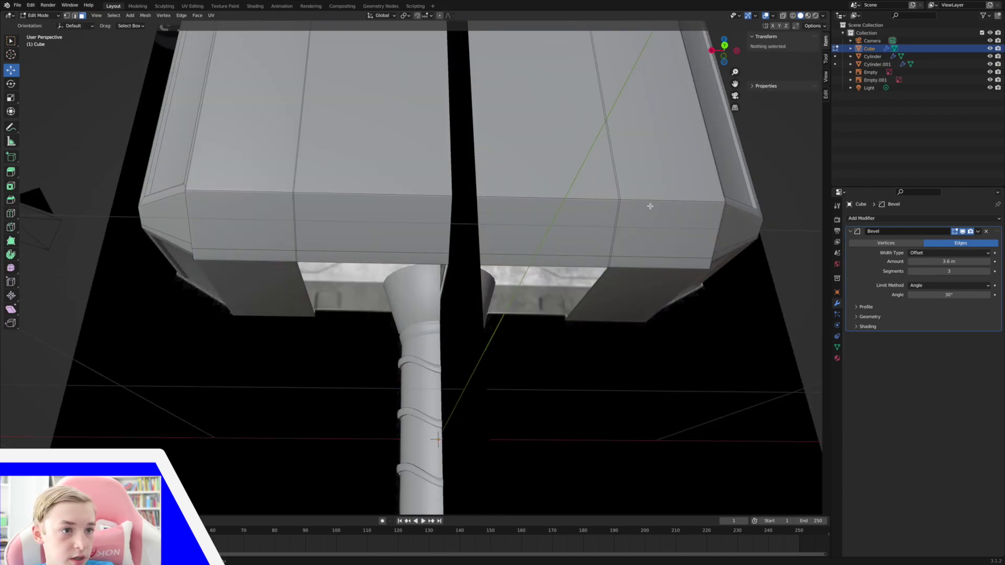
- Delete the thin face strips bordering the underside opening on the front and back of the hammer head
alt+click(595, 287)
middle_drag(595, 287, 433, 285)
key(x)
click(598, 294)
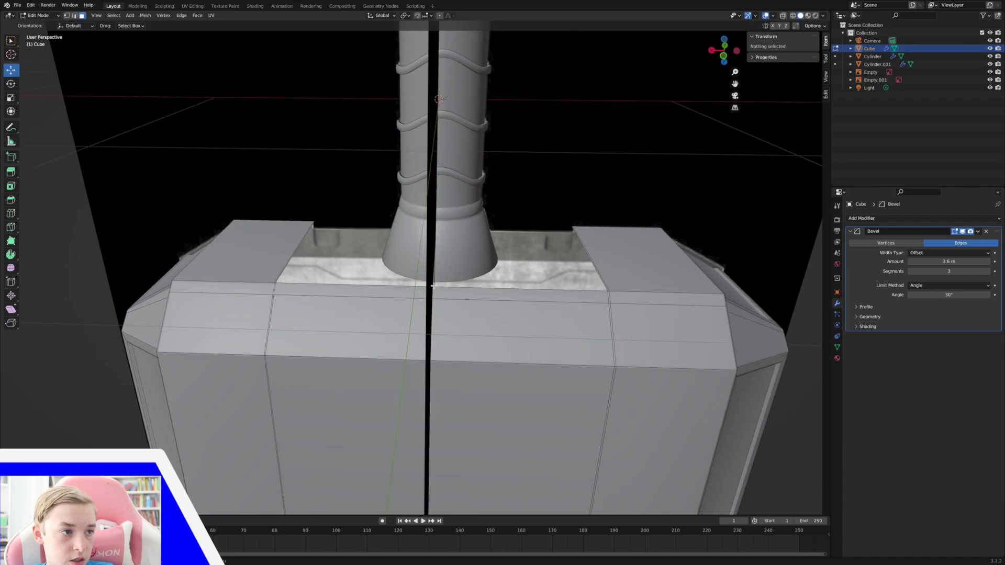
alt+click(380, 294)
key(x)
click(597, 234)
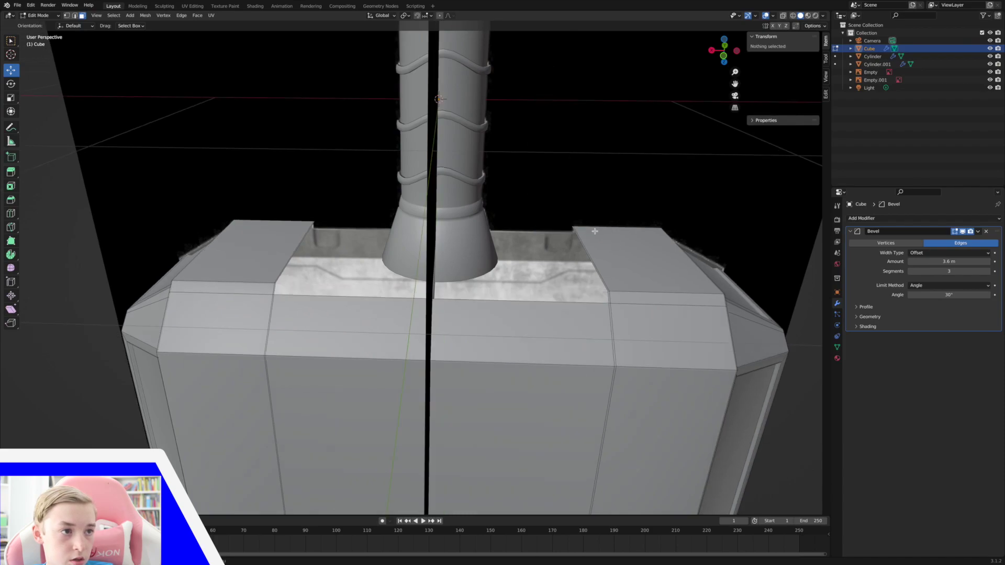
- Switch to edge selection, frame the underside notch in front wireframe view, and hide the Empty and Empty.001 reference images
middle_drag(637, 165, 635, 163)
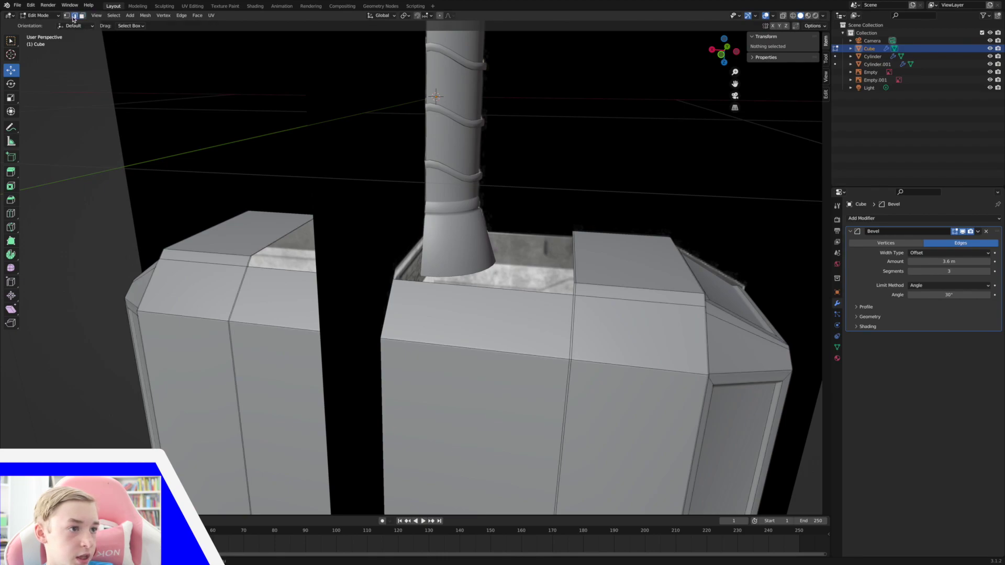
click(721, 55)
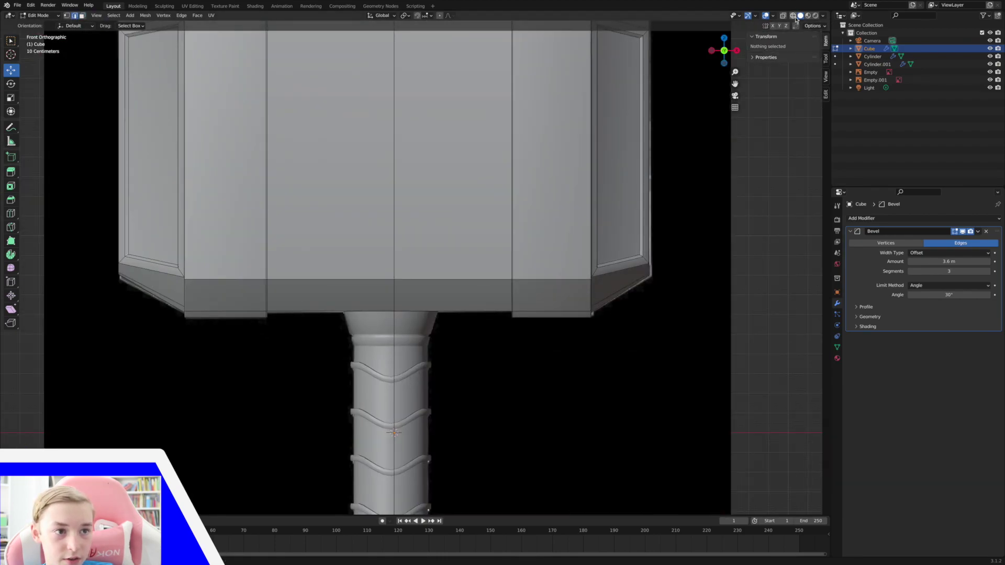
click(794, 16)
drag(735, 72, 724, 481)
drag(990, 72, 990, 79)
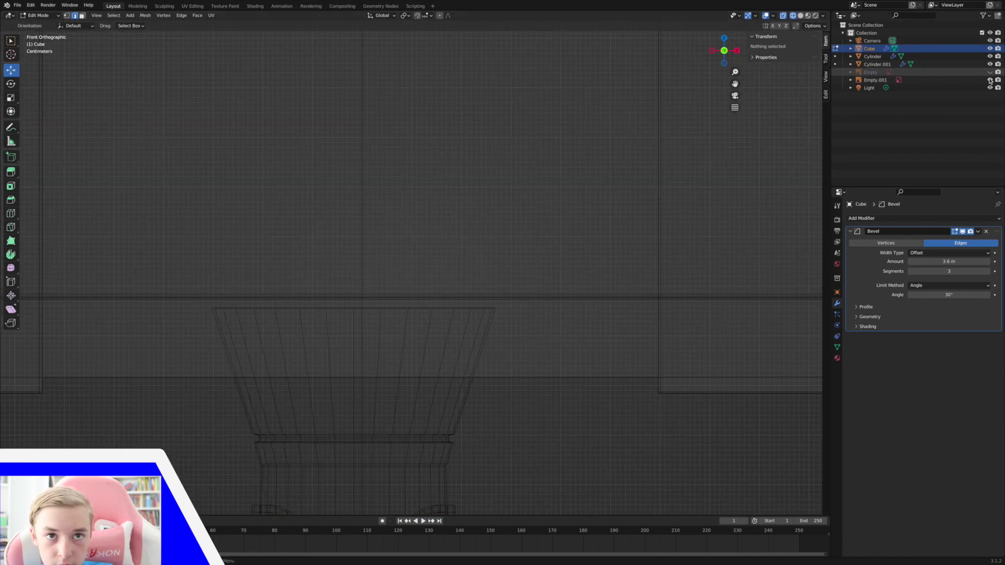
drag(733, 84, 705, 26)
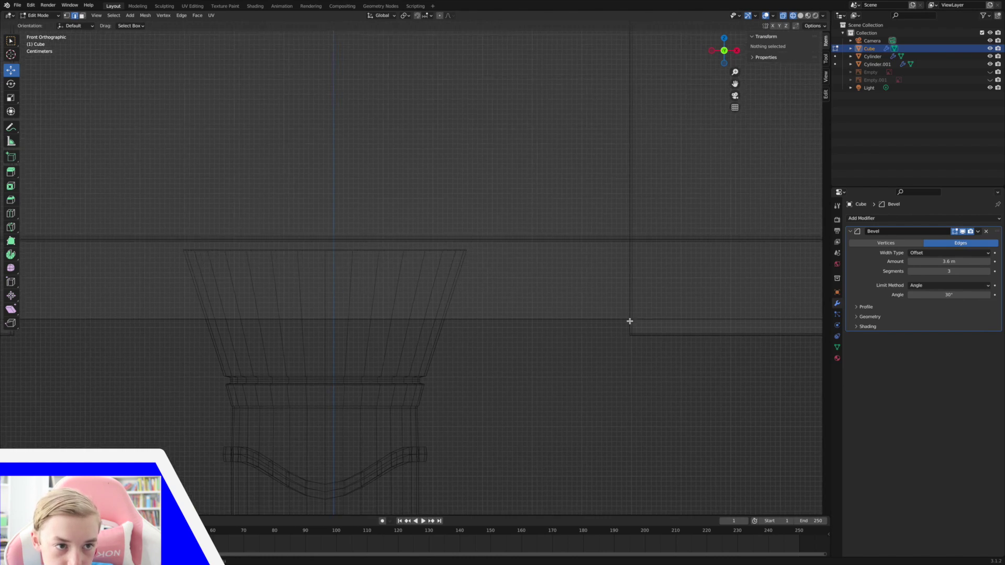
- Select the paired short vertical edges at each end of the notch and fill a side wall between each pair
click(630, 336)
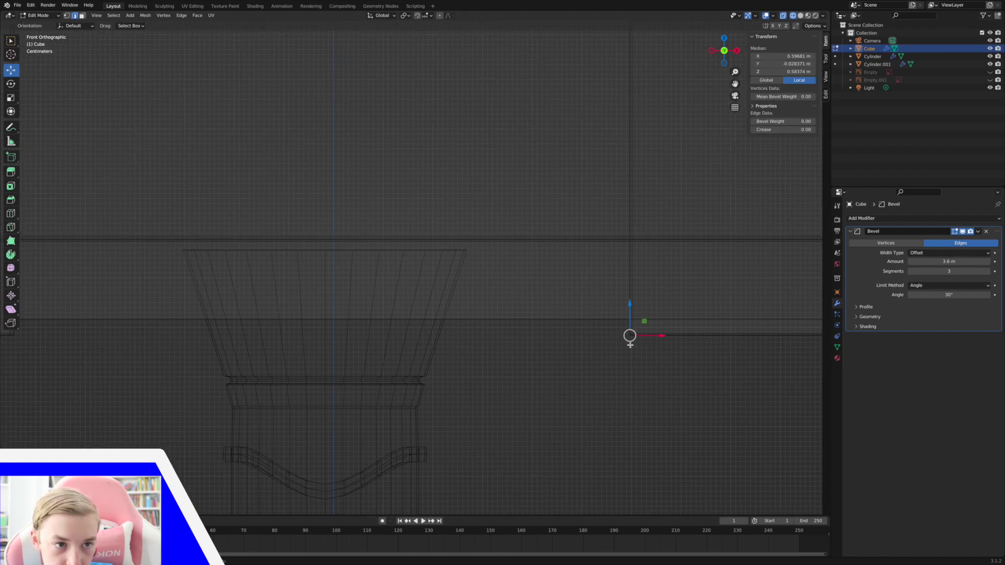
click(641, 367)
drag(626, 316, 630, 343)
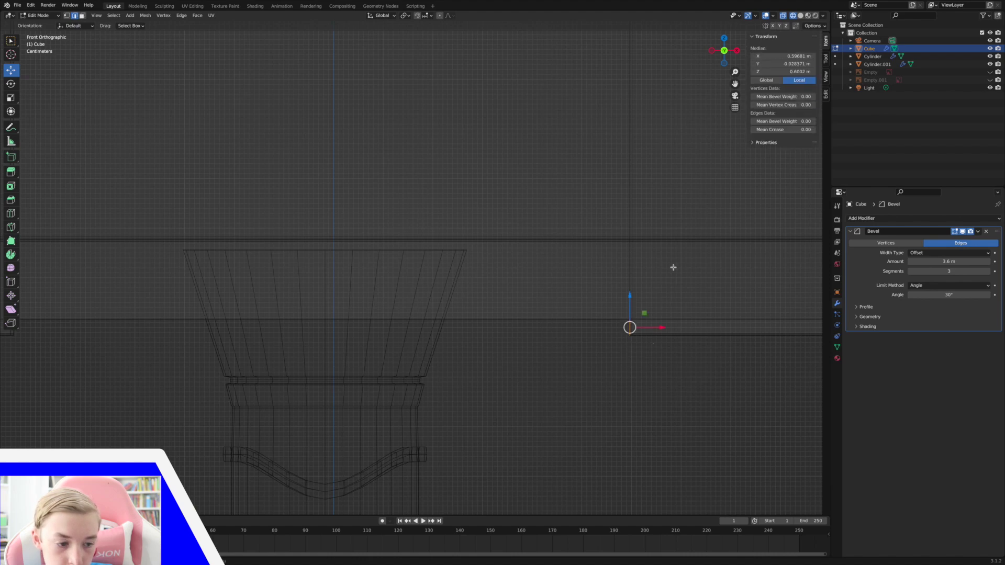
middle_drag(696, 306, 703, 160)
click(730, 51)
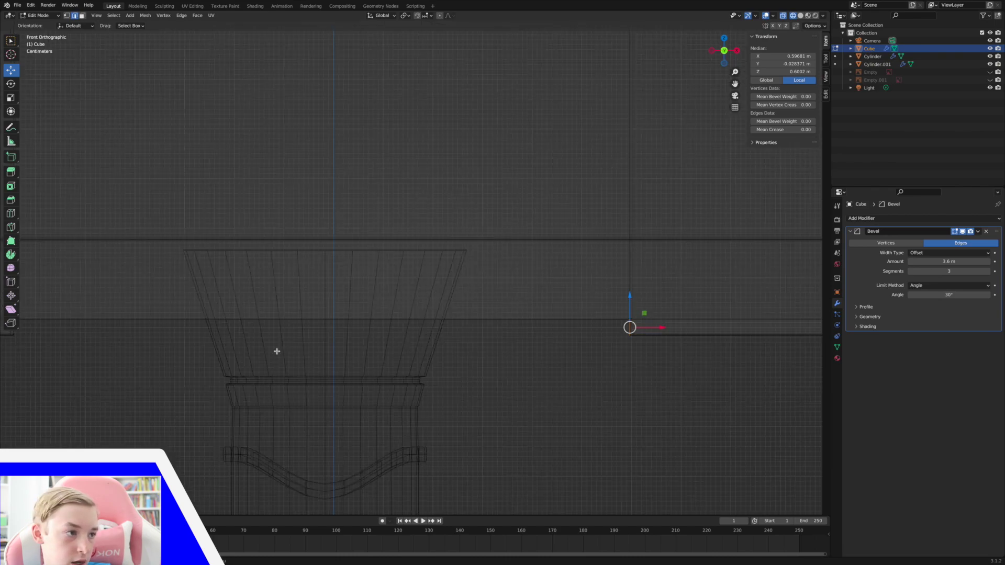
drag(735, 84, 871, 85)
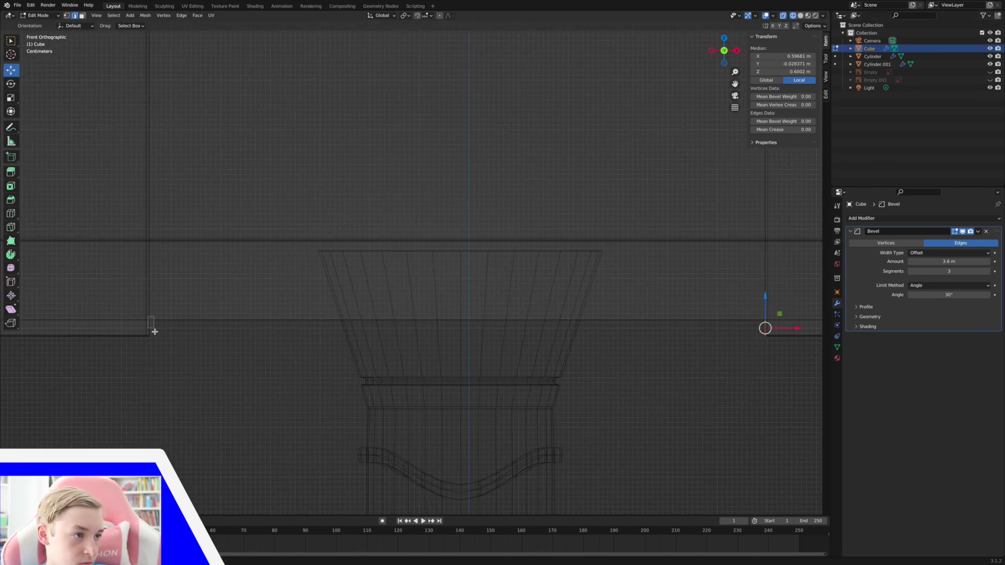
click(157, 352)
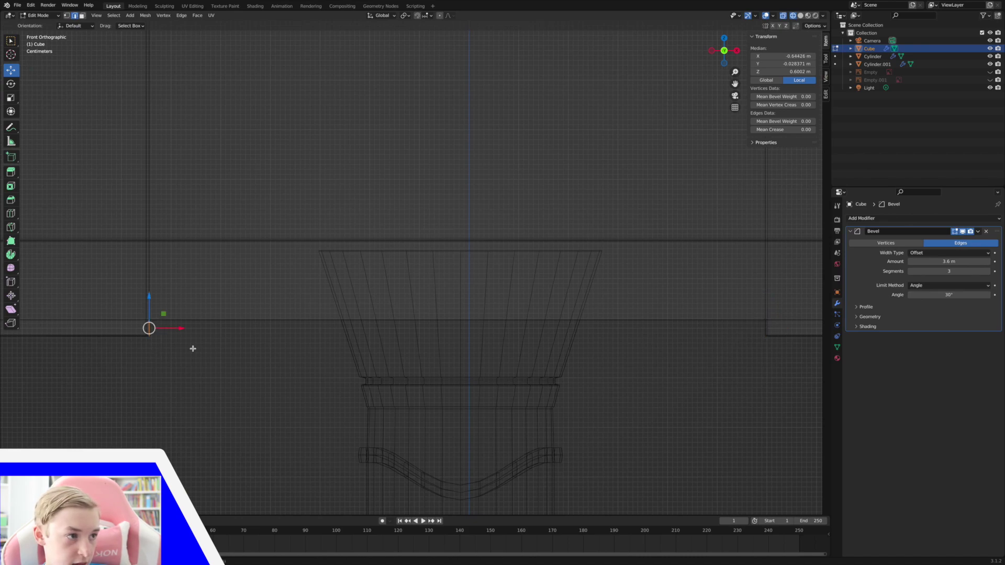
click(205, 323)
- Select the long front and back edges and the side edges of the underside opening, and fill them with a recessed face
drag(167, 292, 238, 368)
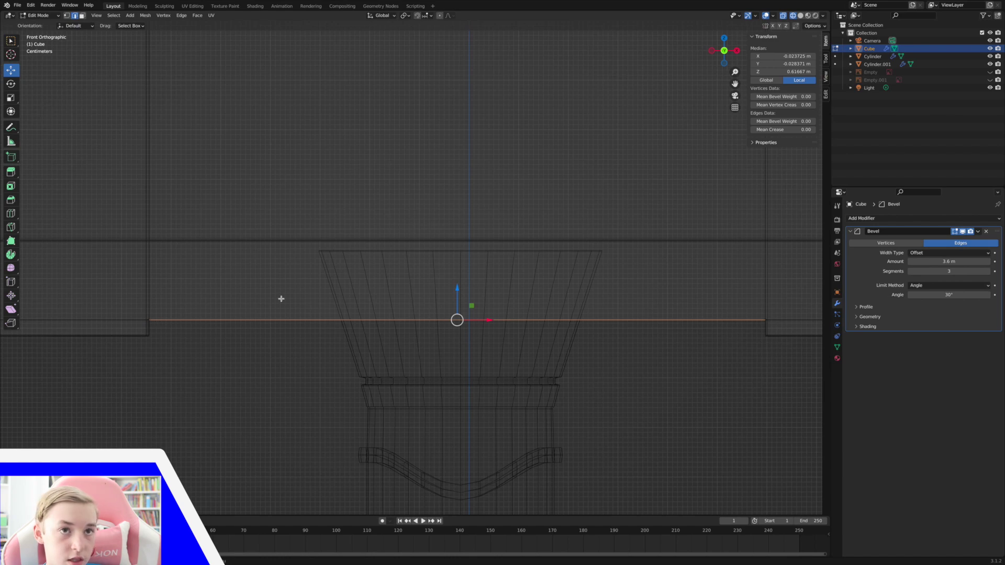
click(800, 16)
middle_drag(757, 152, 755, 98)
drag(733, 71, 735, 115)
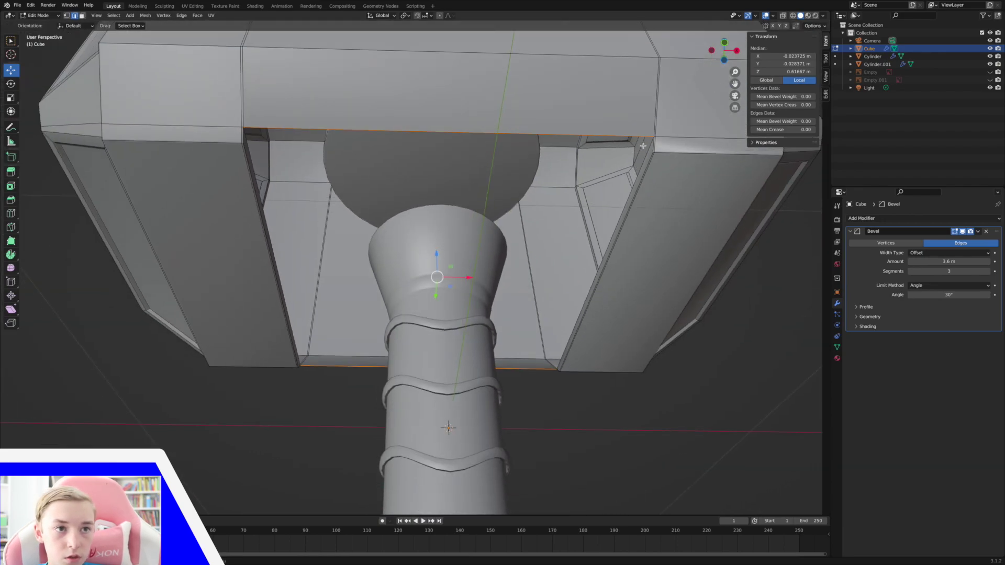
middle_drag(643, 146, 653, 194)
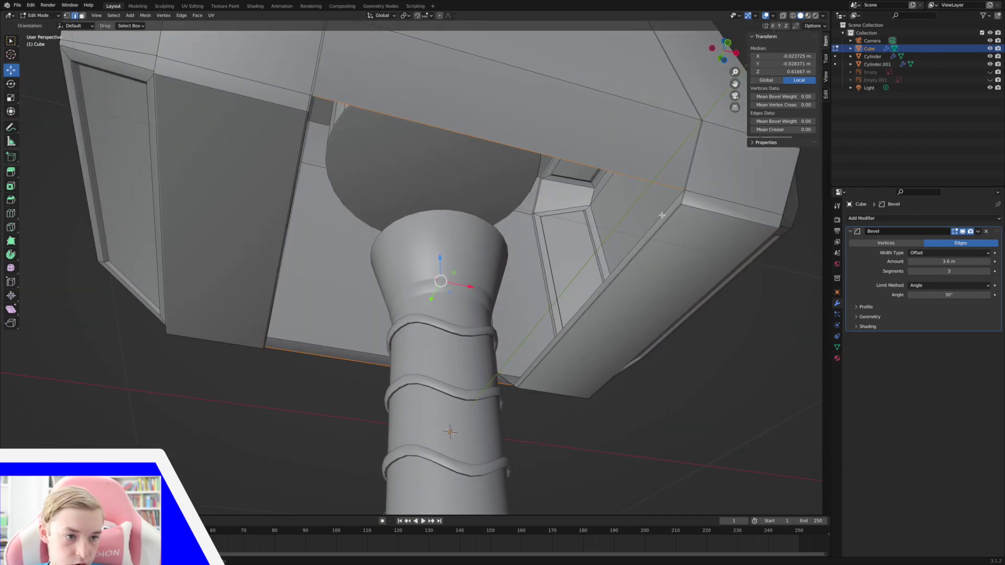
middle_drag(300, 217, 295, 224)
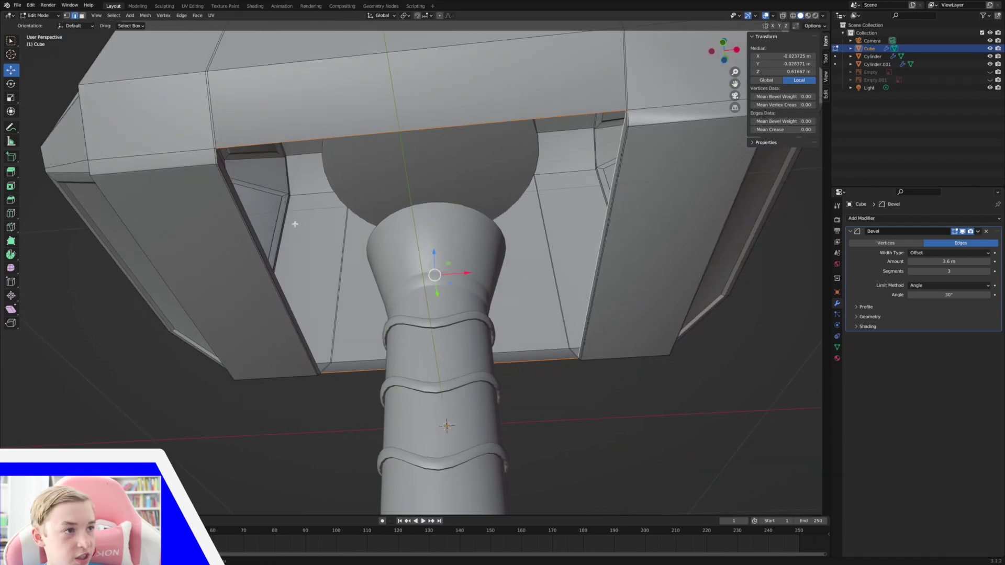
alt+shift+click(252, 226)
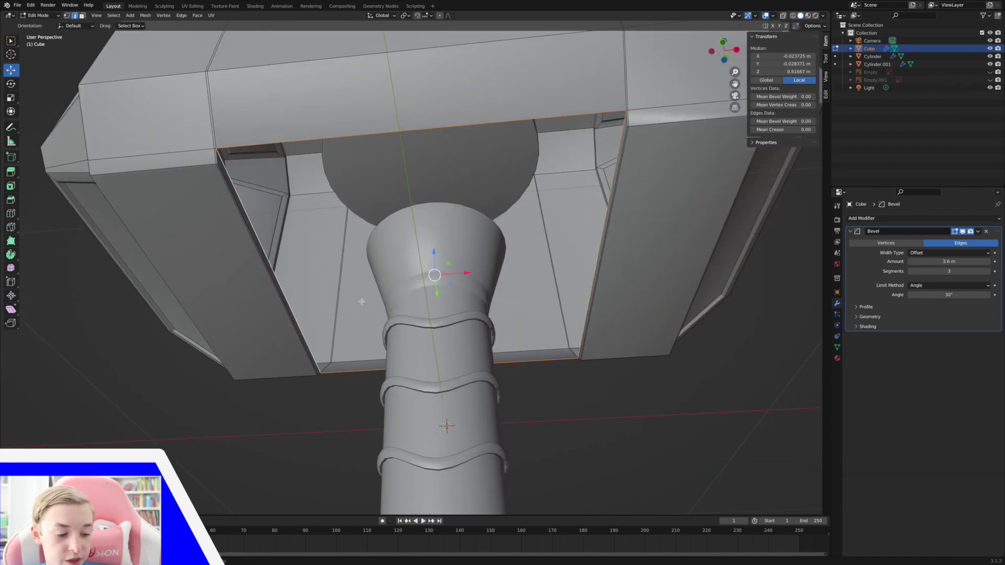
key(f)
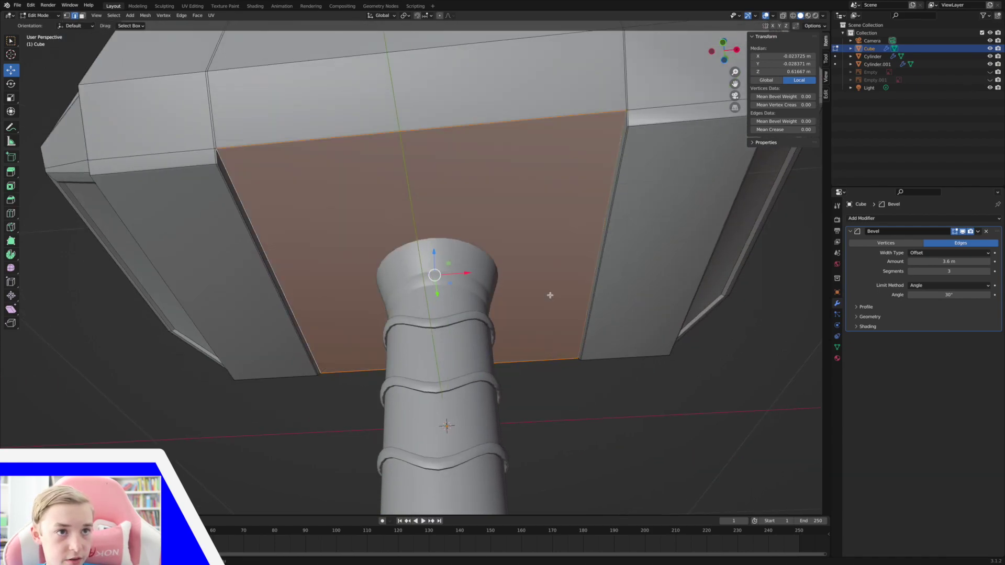
middle_drag(550, 295, 551, 335)
click(724, 49)
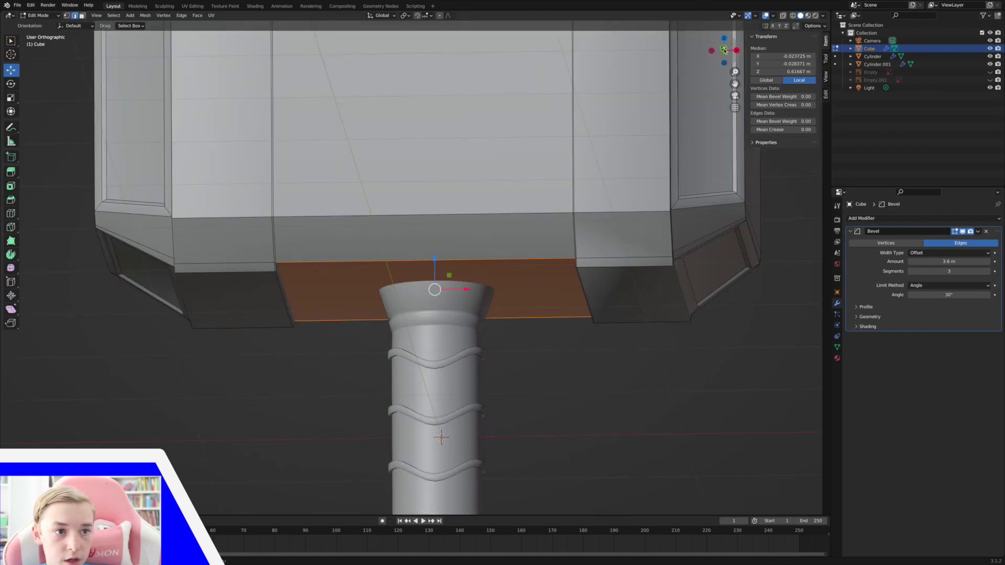
- Show the Empty and Empty.001 reference images again and compare the head's underside with them in front wireframe view
click(724, 49)
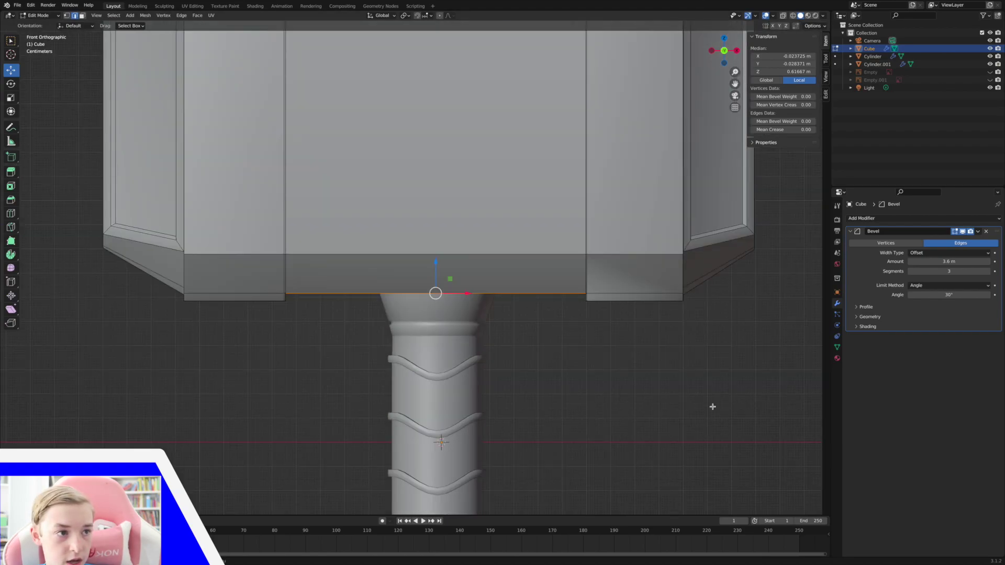
click(794, 15)
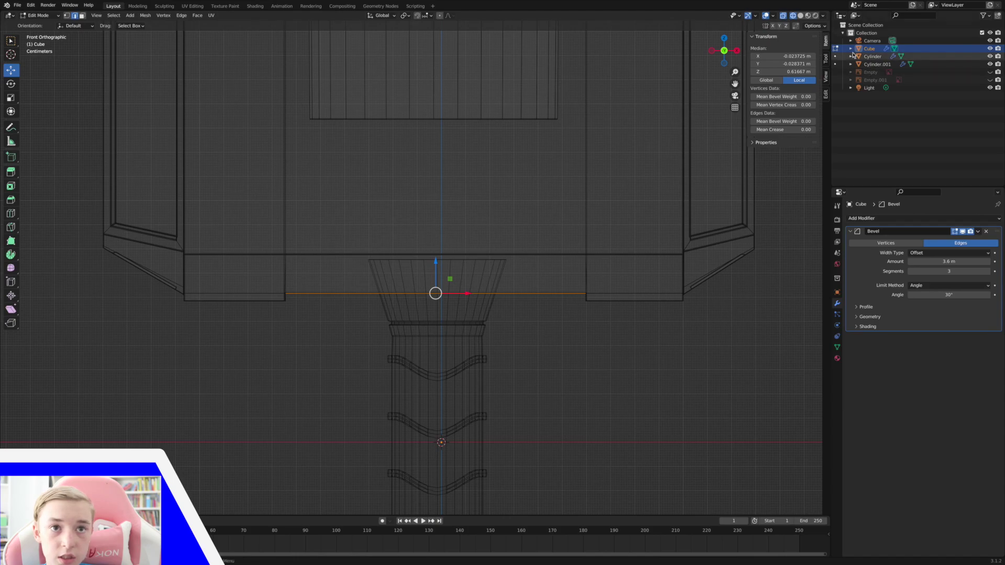
click(990, 71)
click(990, 80)
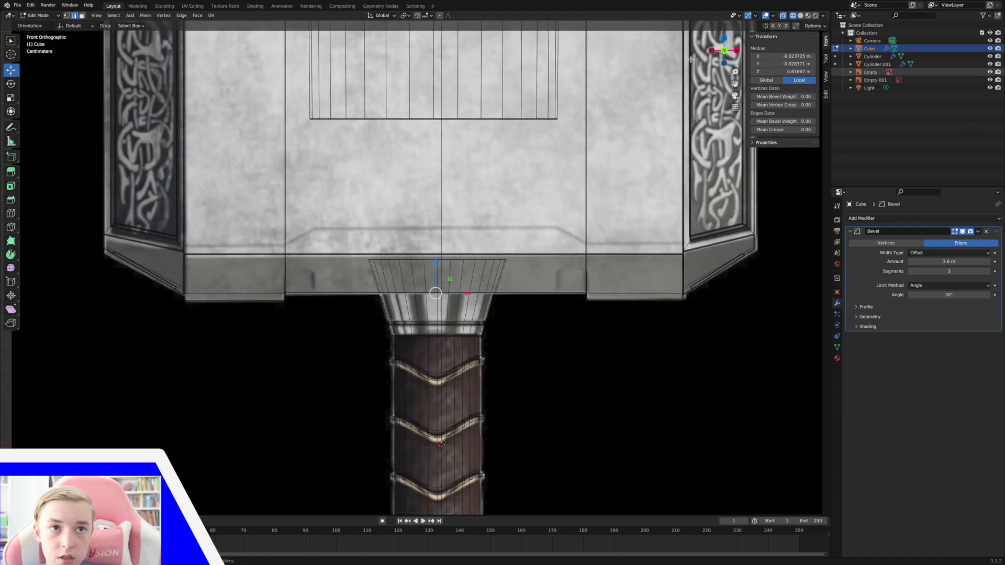
click(783, 16)
click(783, 16)
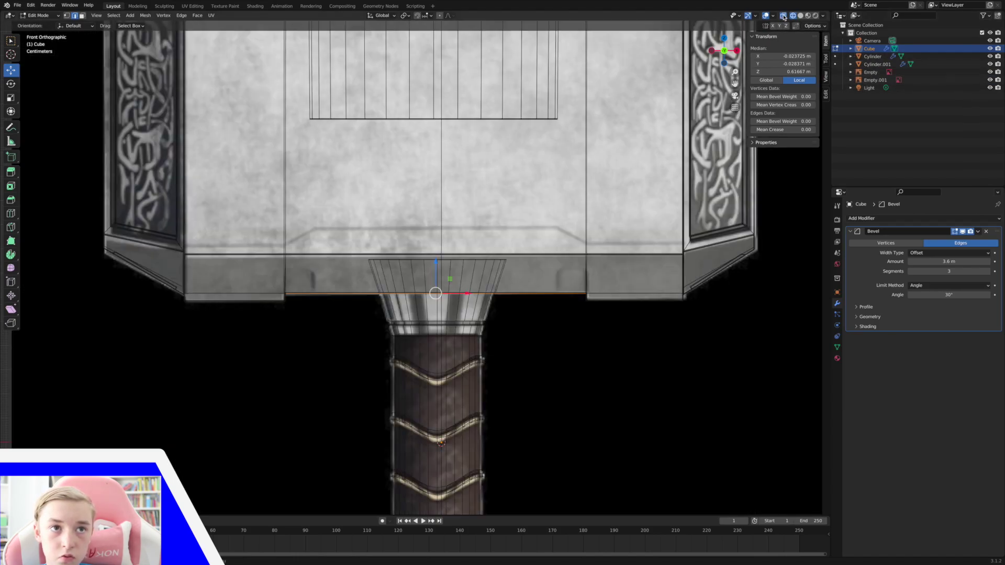
- Examine the whole hammer from several angles in solid shading with the viewport overlays hidden
click(767, 15)
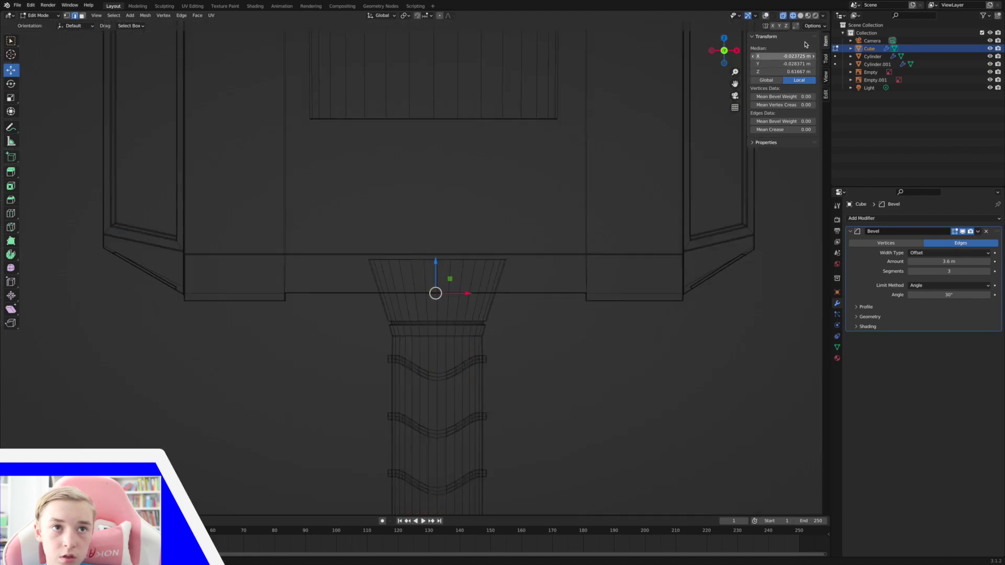
click(803, 15)
scroll(631, 171, down, 6)
middle_drag(630, 171, 609, 166)
click(13, 44)
middle_drag(356, 166, 637, 115)
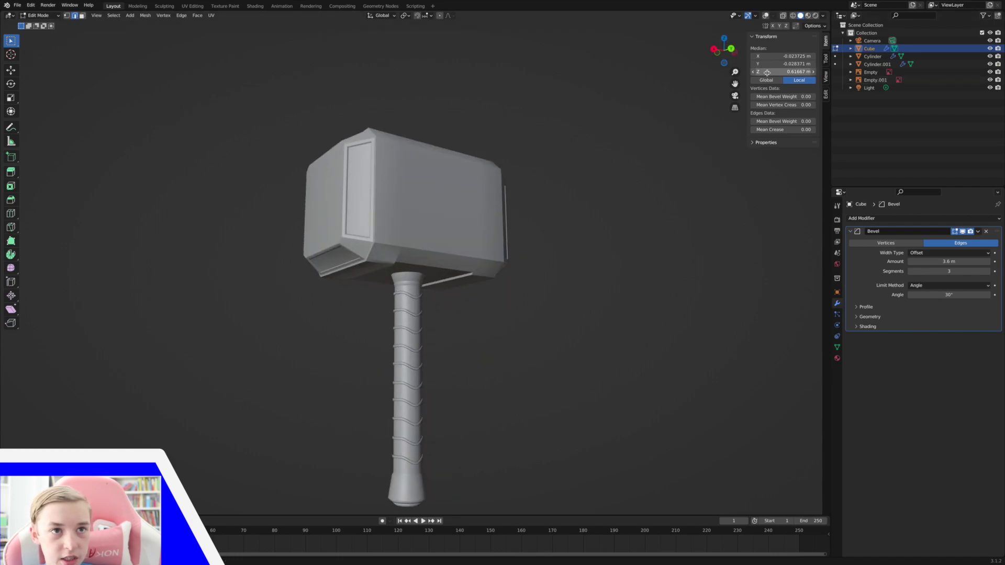
drag(735, 72, 700, 274)
middle_drag(646, 129, 597, 133)
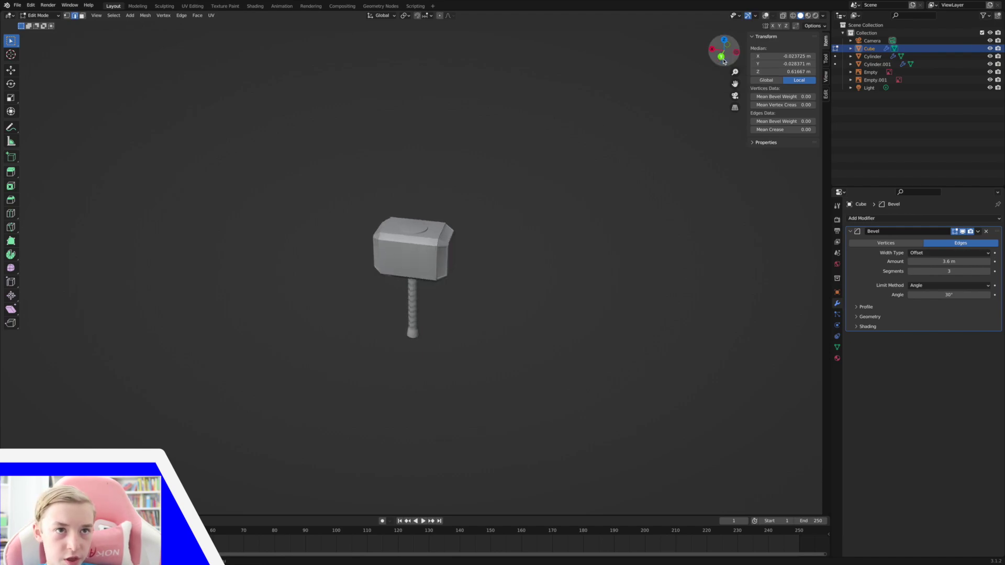
click(722, 57)
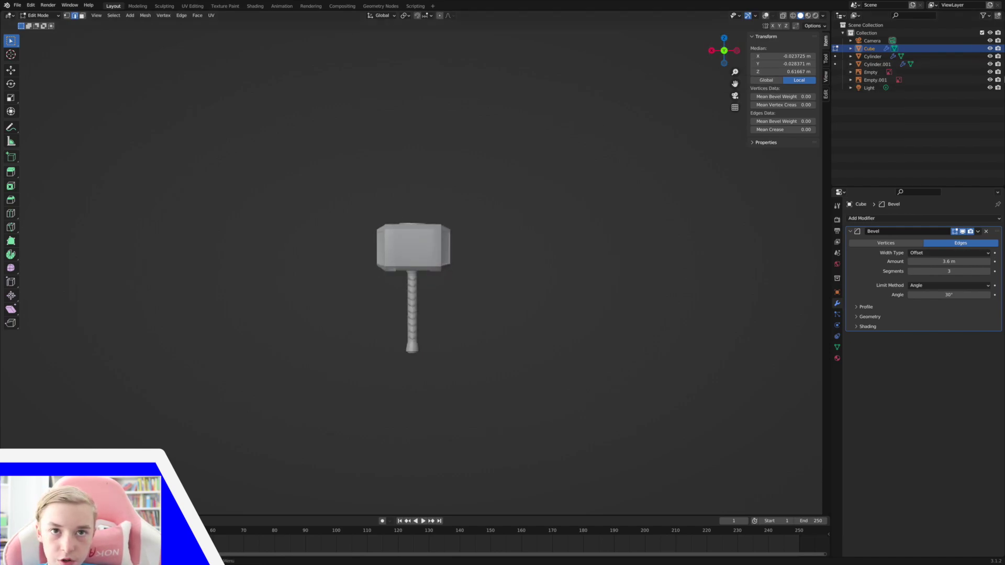
- Turn the viewport overlays back on and frame the lower part of the head in back wireframe view over the reference
click(990, 72)
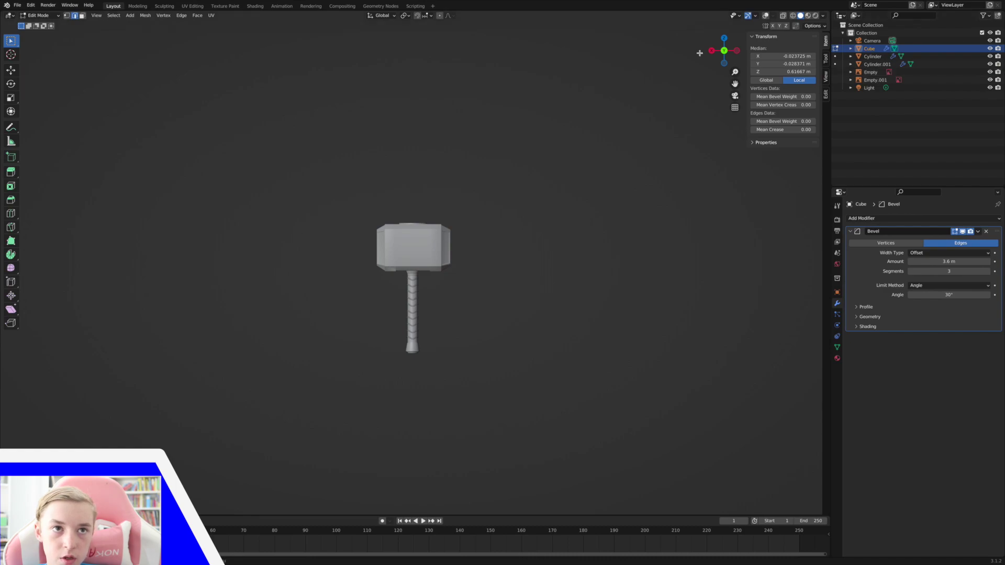
click(766, 16)
drag(735, 72, 735, 24)
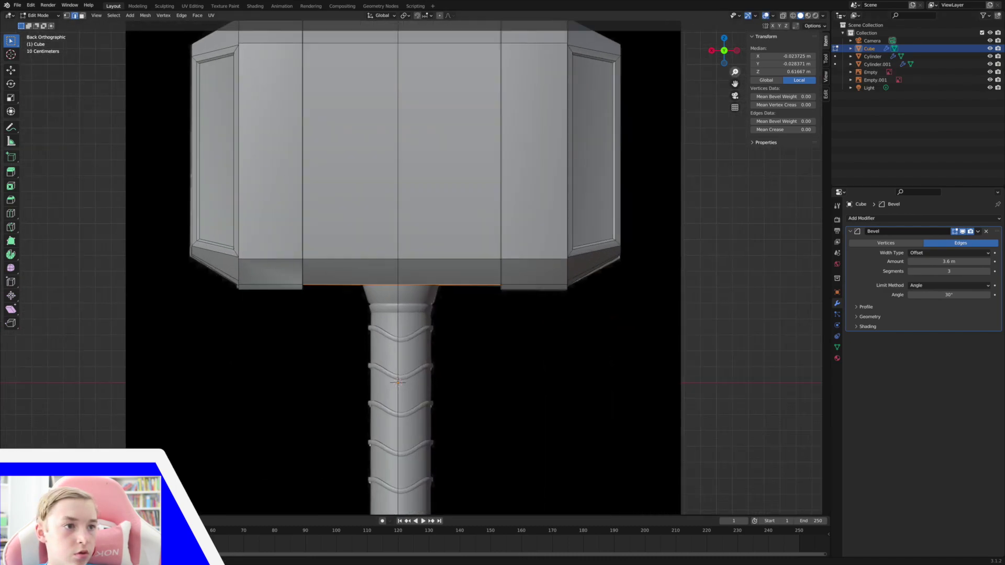
click(791, 15)
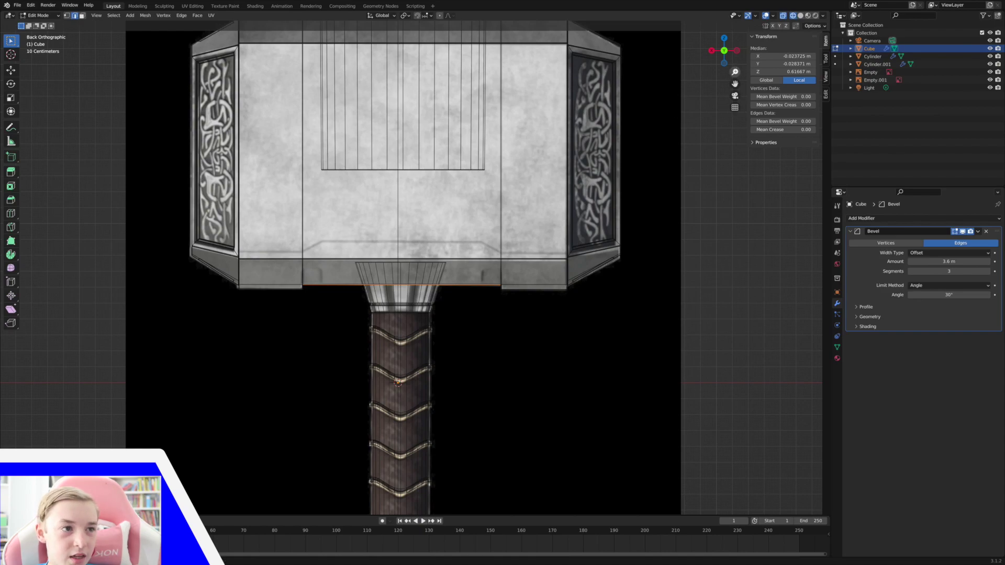
scroll(378, 202, up, 3)
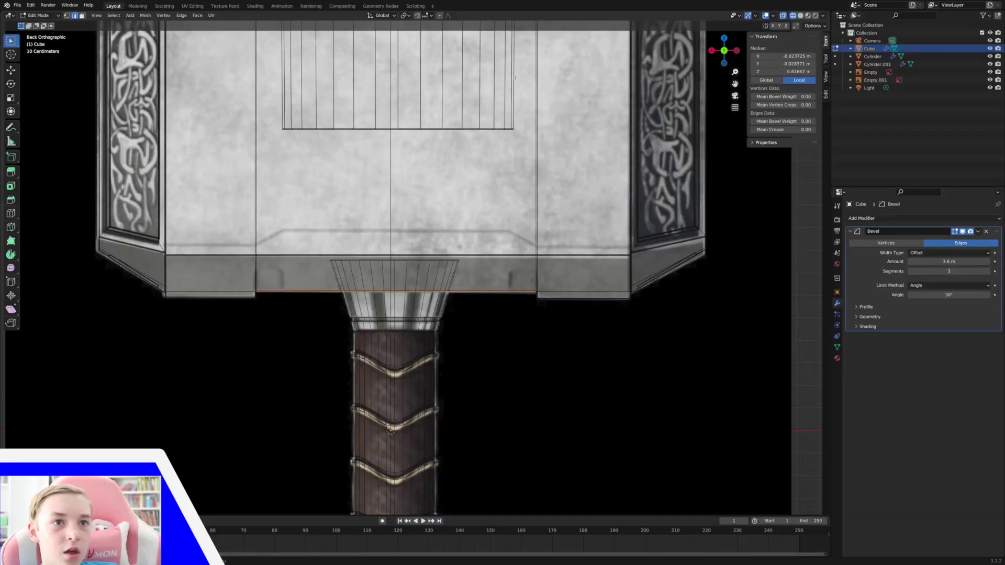
click(727, 67)
scroll(733, 70, up, 2)
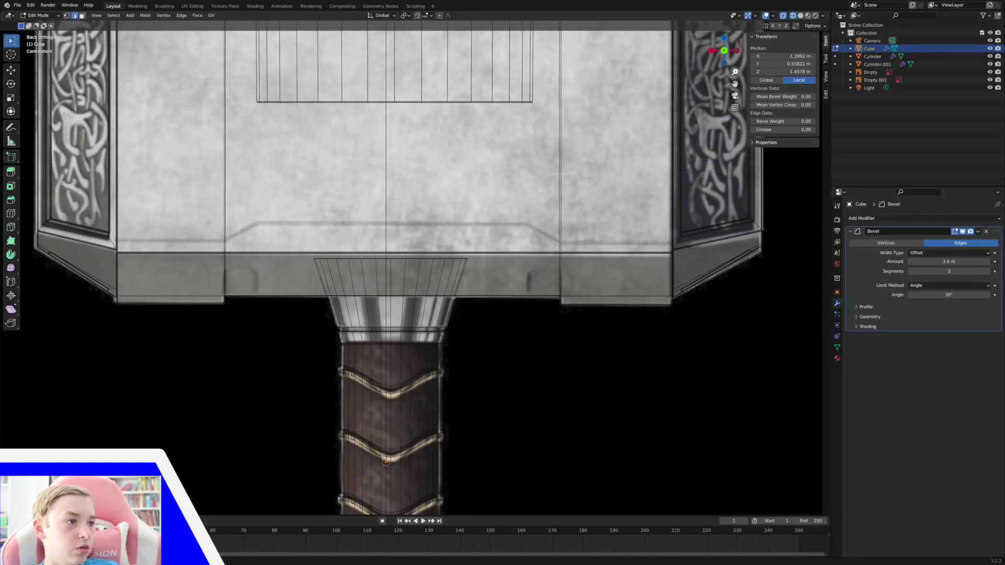
- Add two closely spaced horizontal loop cuts along the reference groove above the lower chamfer, at edge slides of about 0.94 and 0.98
click(11, 214)
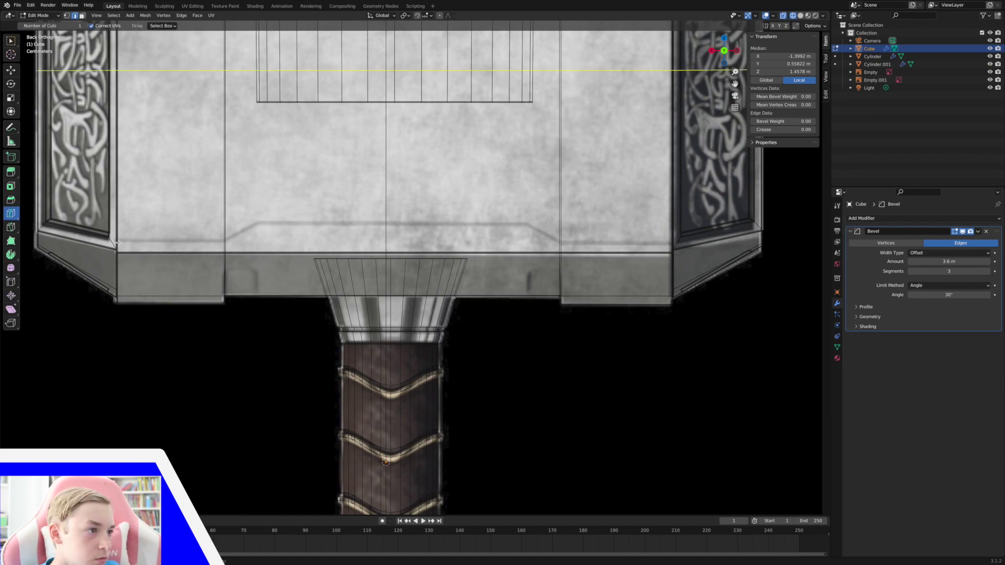
drag(146, 70, 175, 246)
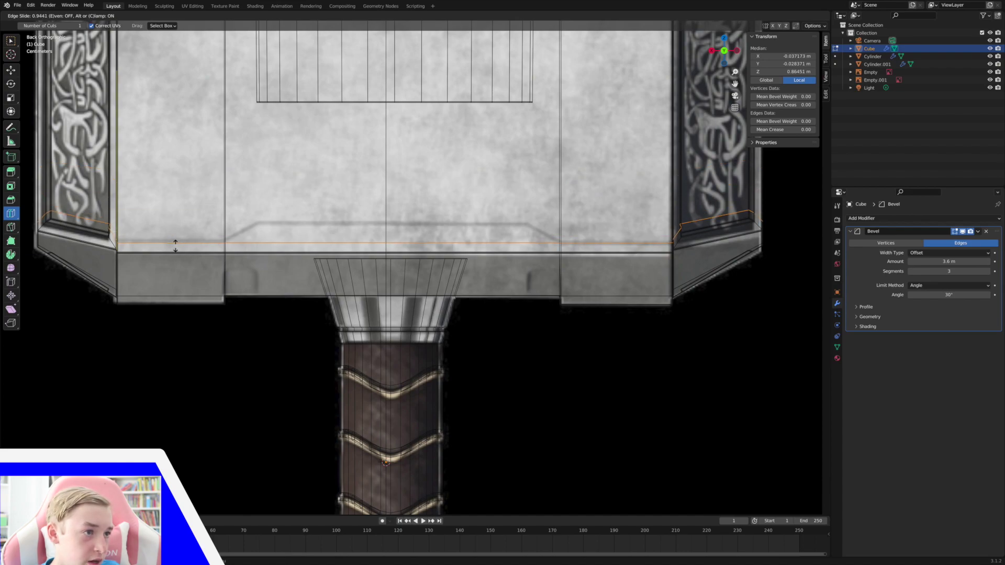
drag(175, 246, 176, 246)
middle_click(175, 246)
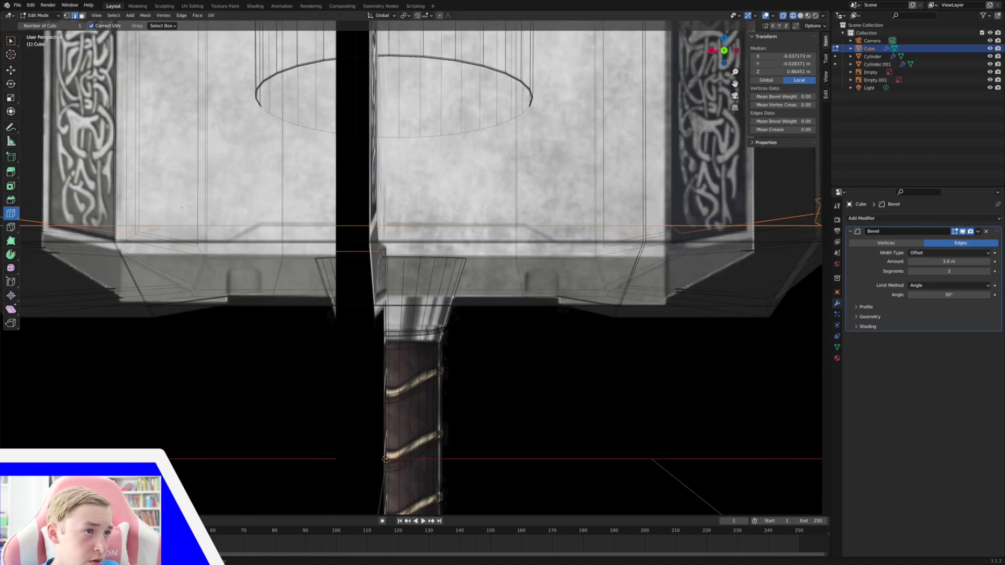
click(725, 51)
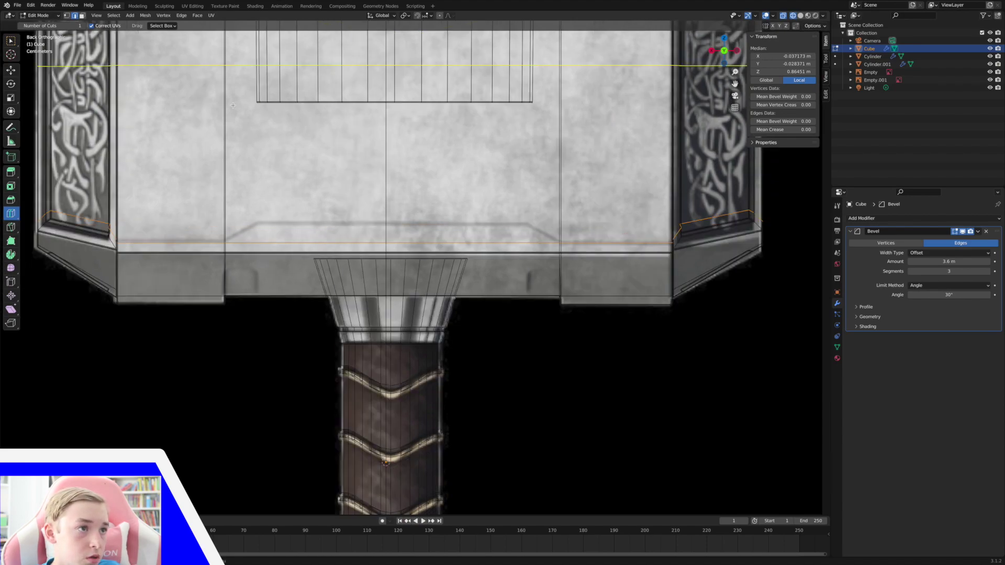
drag(230, 66, 240, 247)
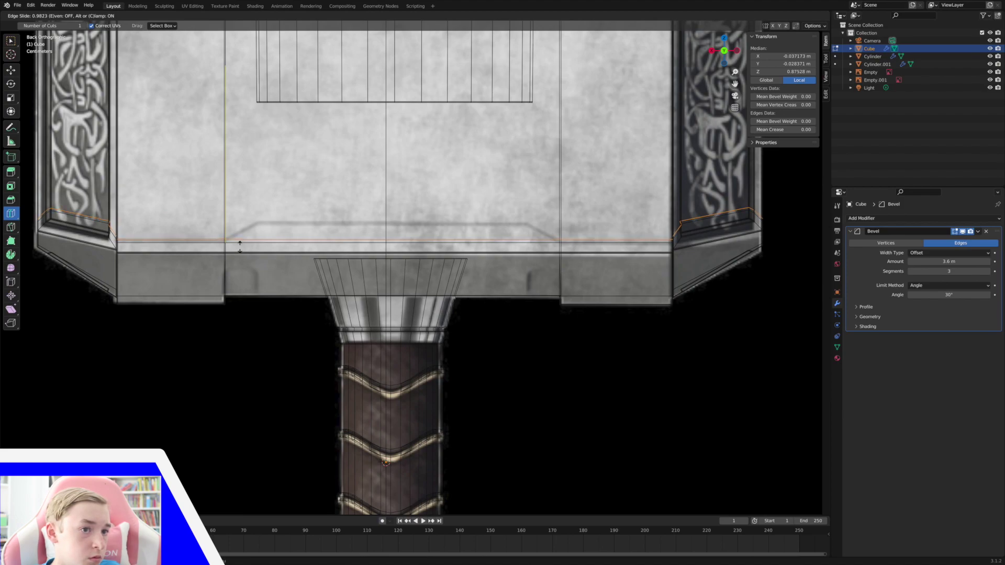
drag(240, 247, 239, 247)
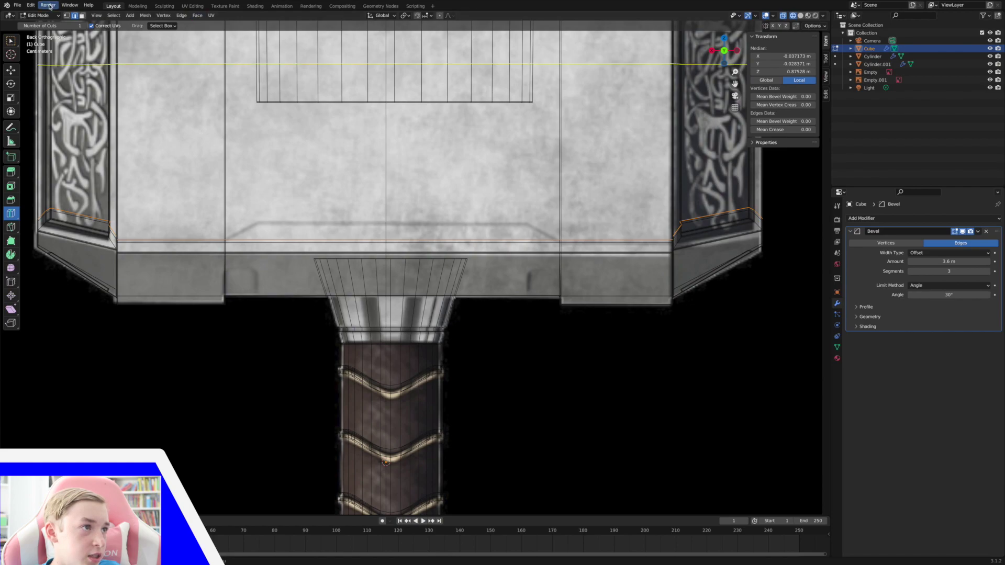
- Add two vertical loop cuts at the corners of the reference groove's raised section, at X about 0.48 m and -0.53 m
key(alt+a)
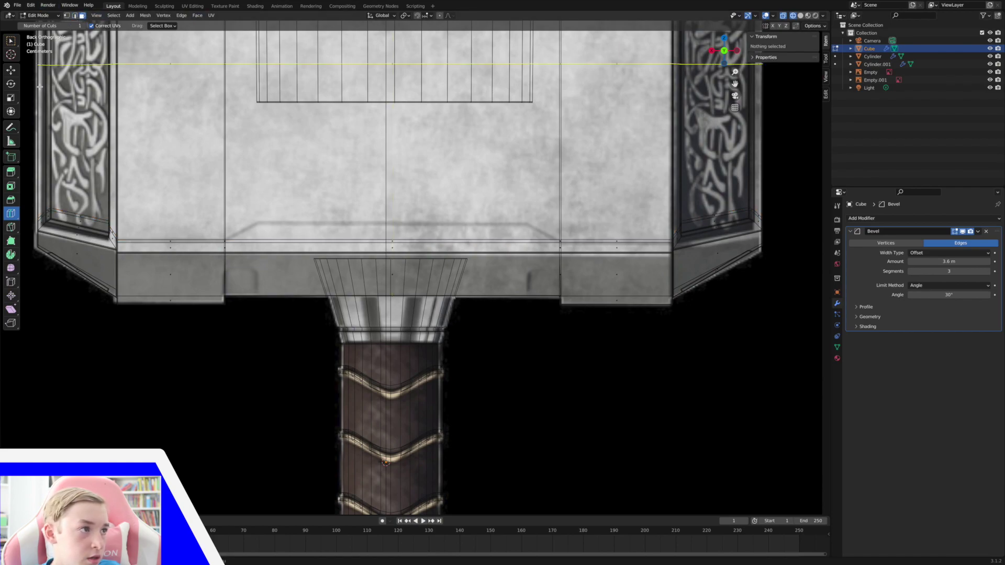
click(11, 72)
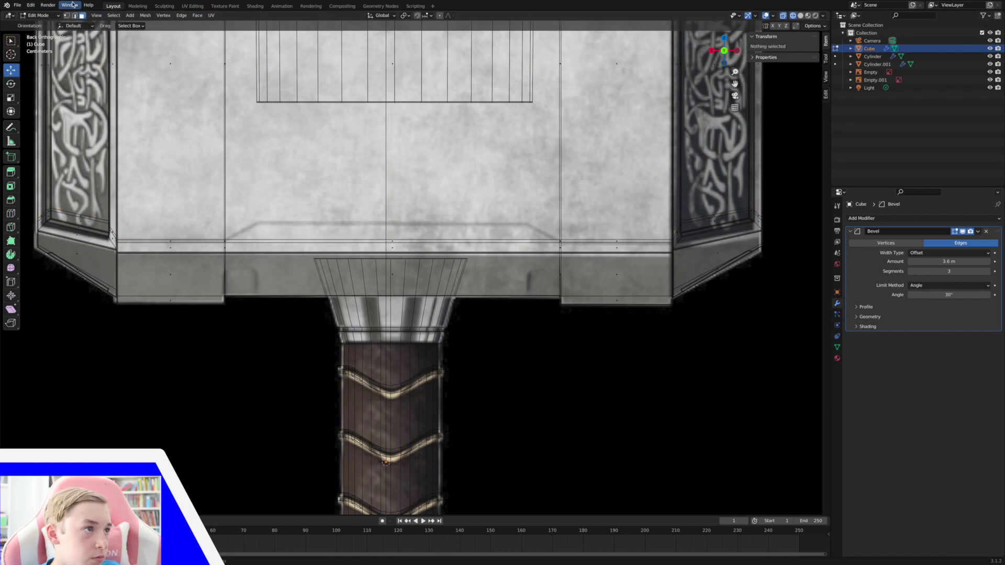
click(10, 215)
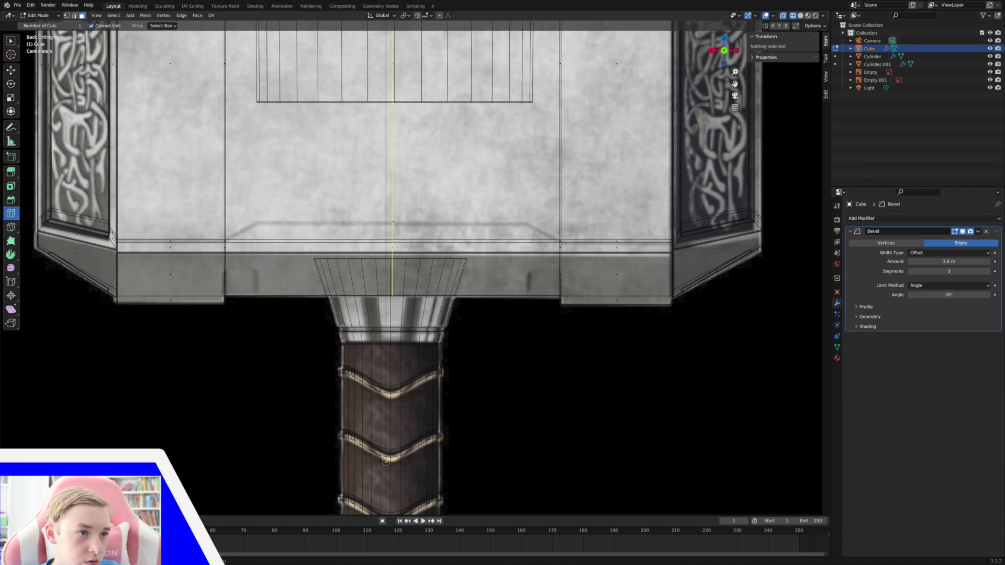
drag(393, 222, 258, 239)
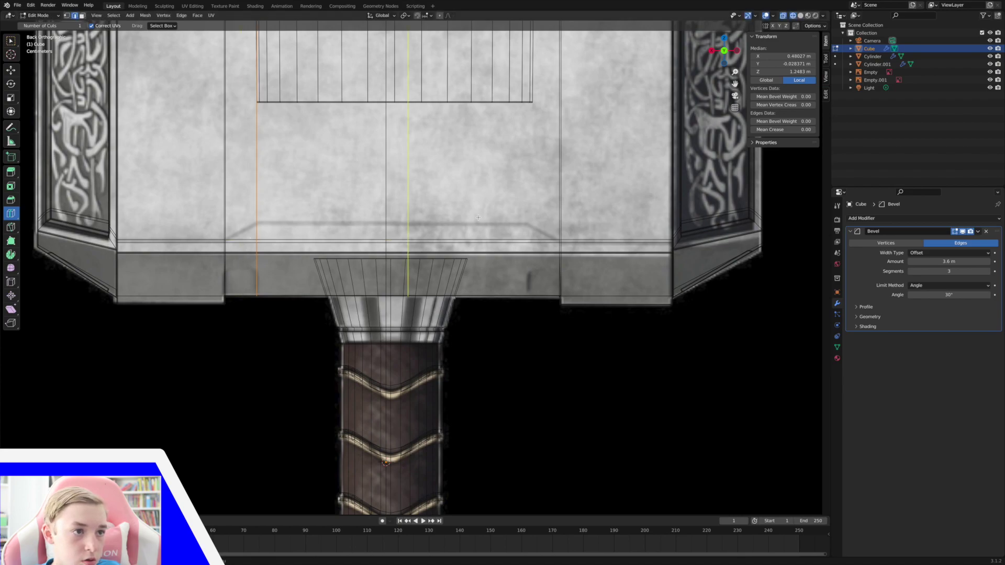
drag(395, 224, 522, 245)
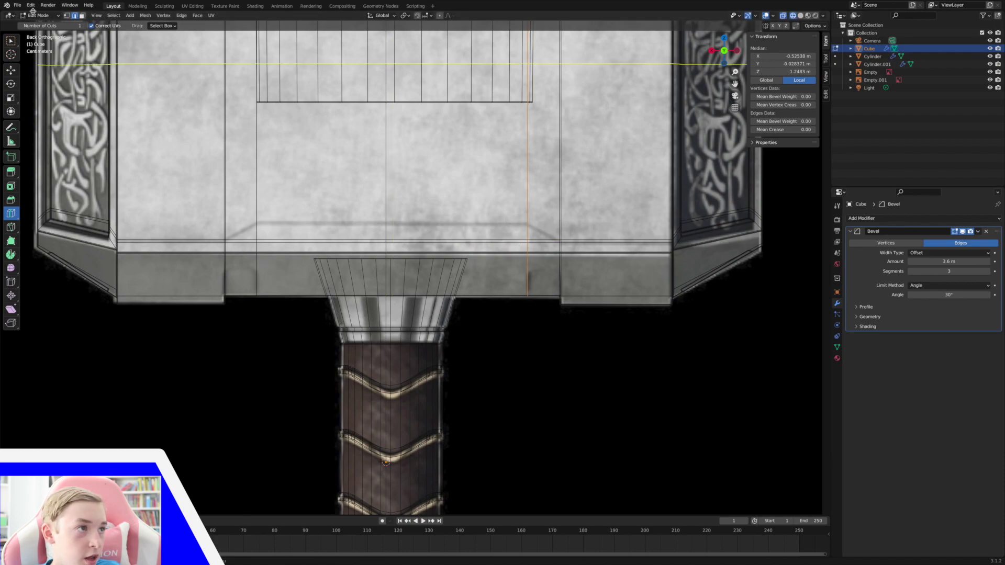
- Select the thin middle strip faces between the vertical cuts and raise them to a median Z of about 0.887 m, matching the reference groove
key(alt+a)
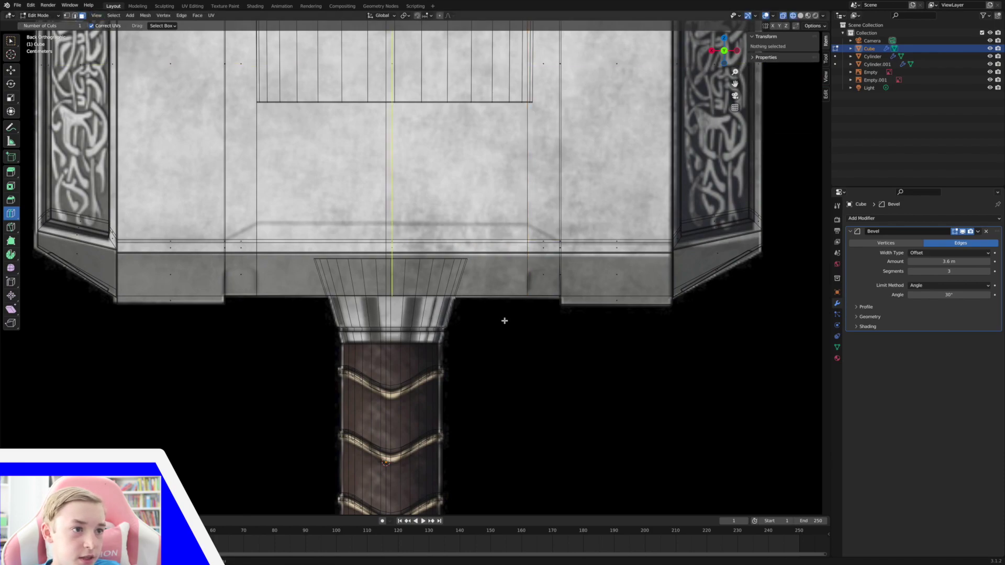
click(7, 73)
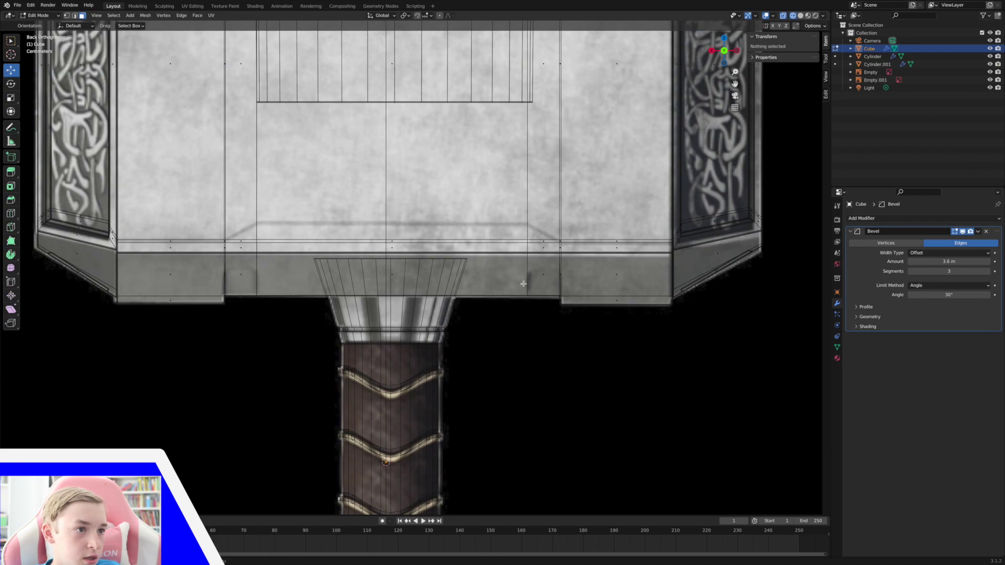
alt+click(398, 243)
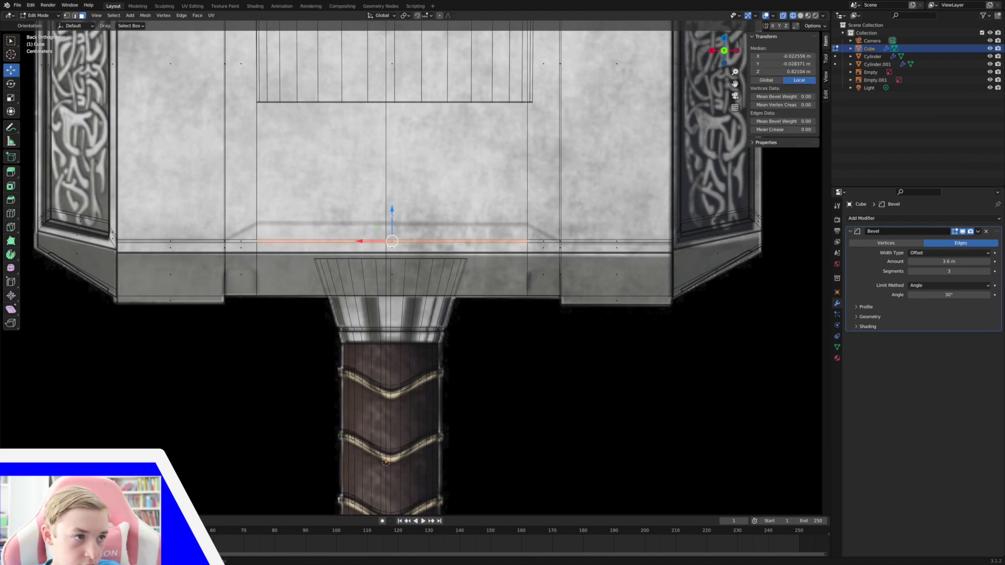
drag(393, 216, 394, 199)
- Examine the raised groove outline on the head in solid shading from several angles, and clear the face selection
middle_drag(581, 277, 614, 232)
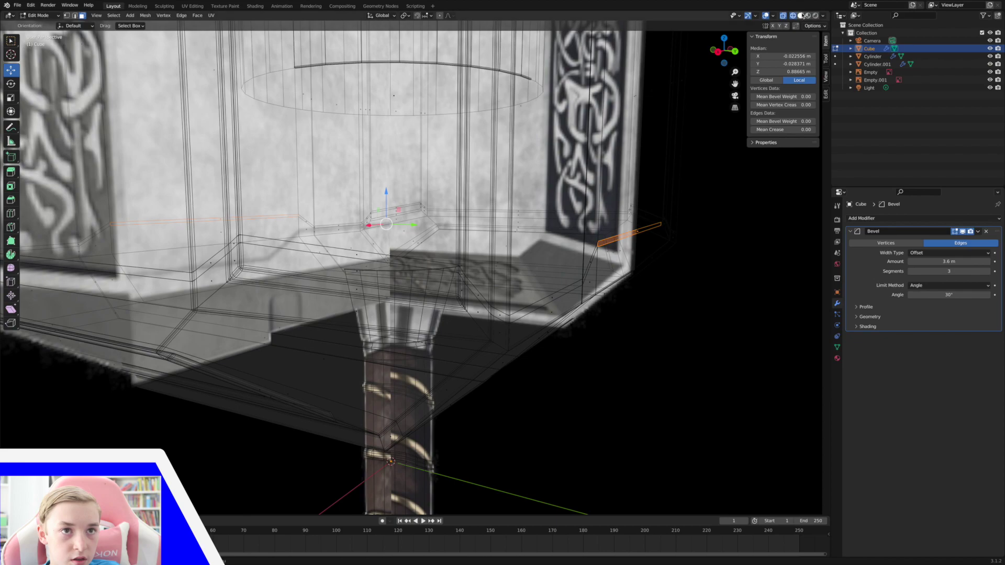
click(800, 15)
middle_drag(705, 122, 699, 132)
scroll(699, 132, down, 4)
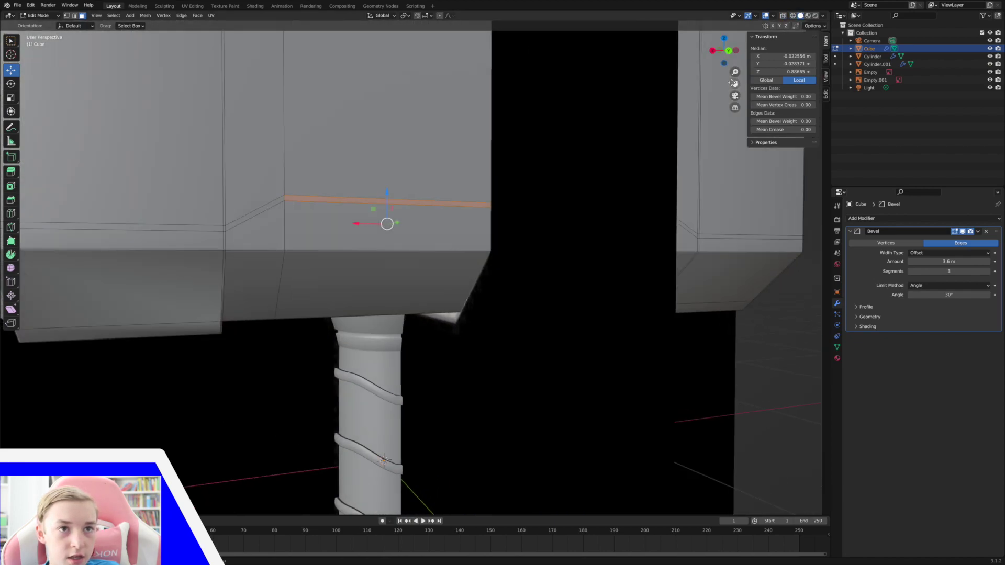
scroll(408, 272, down, 2)
middle_drag(408, 273, 452, 242)
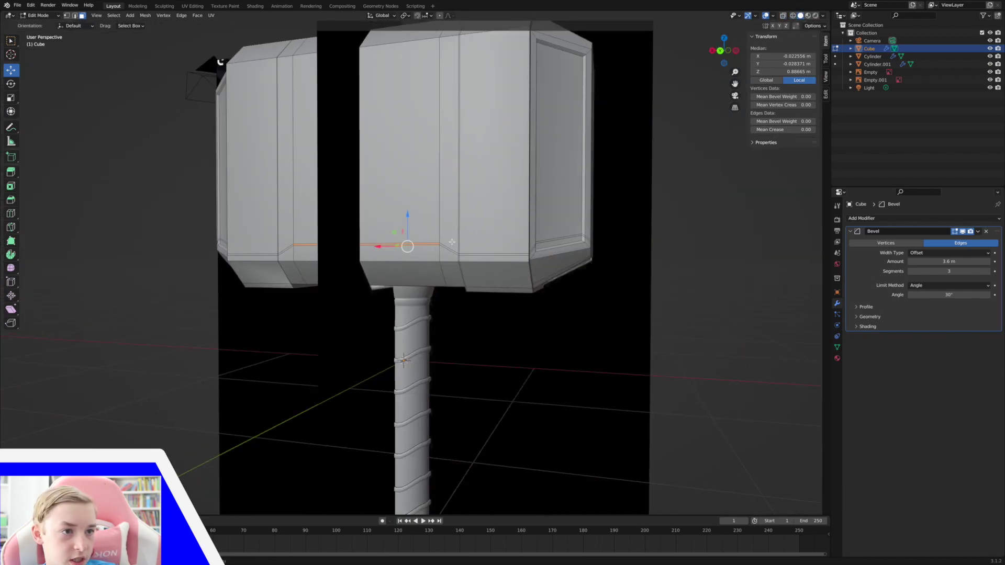
shift+click(450, 250)
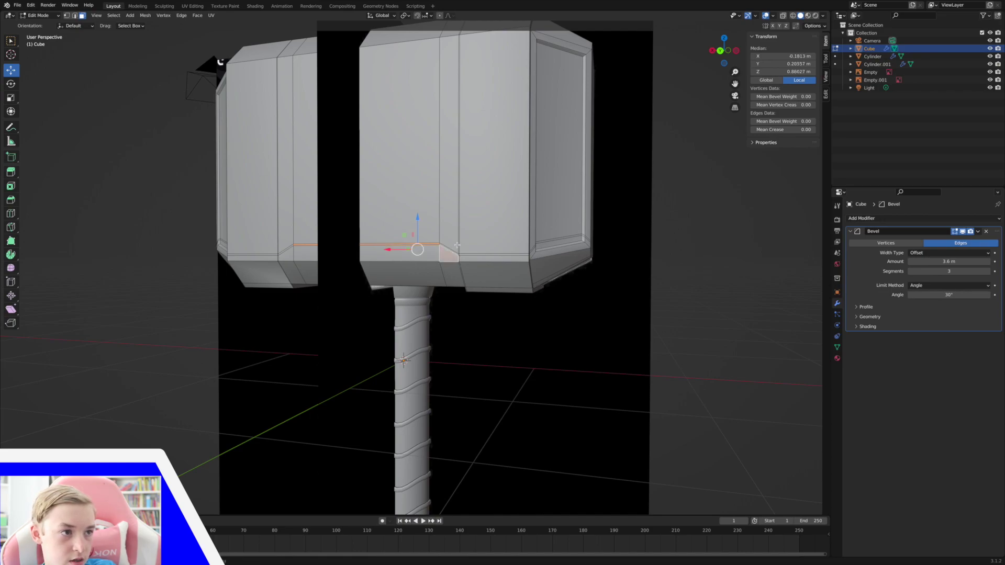
click(735, 292)
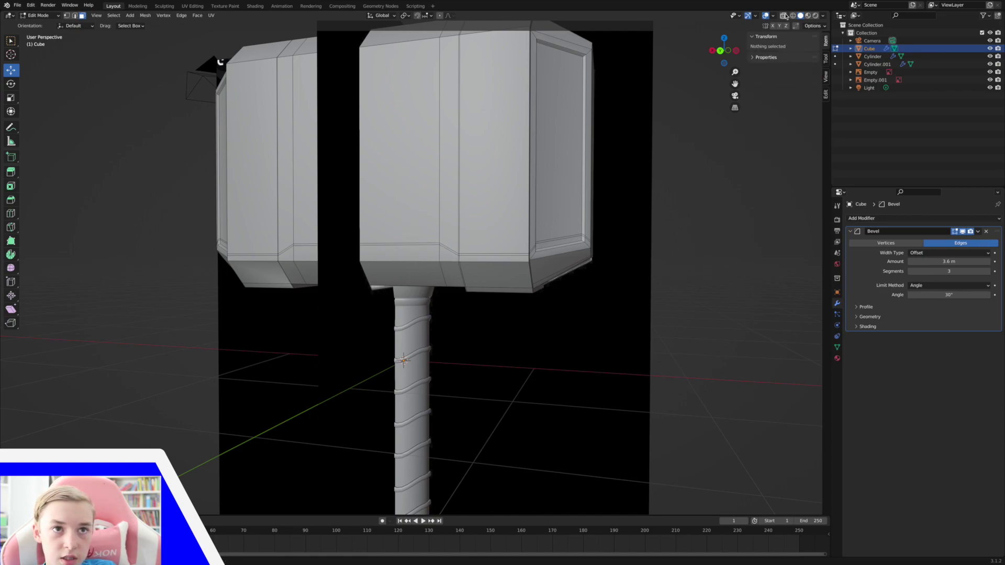
- In wireframe front view, select the thin groove strip faces across the full width of the head's lower side, including the sloped sections
click(793, 16)
click(722, 51)
click(723, 50)
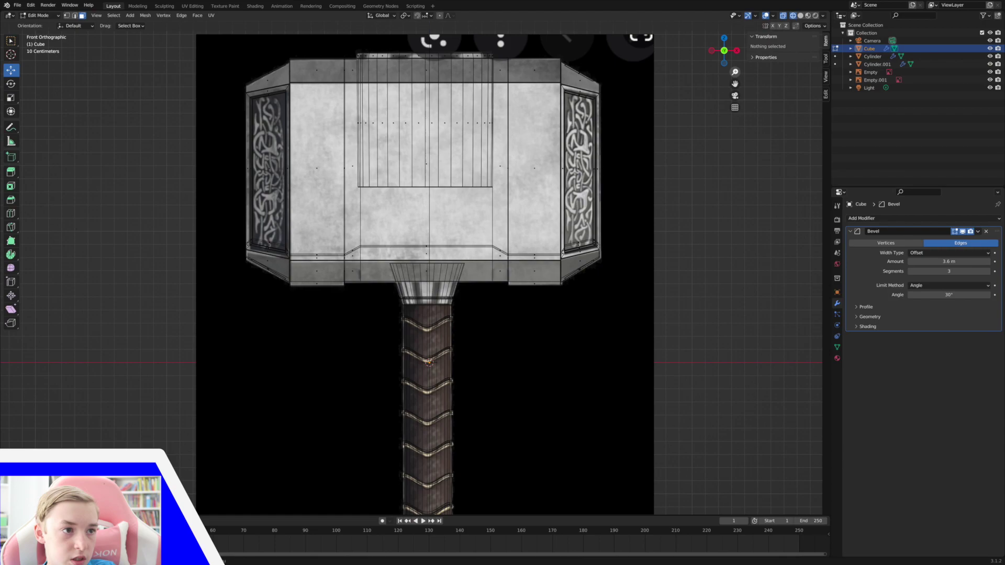
drag(735, 71, 735, 65)
scroll(212, 156, up, 1)
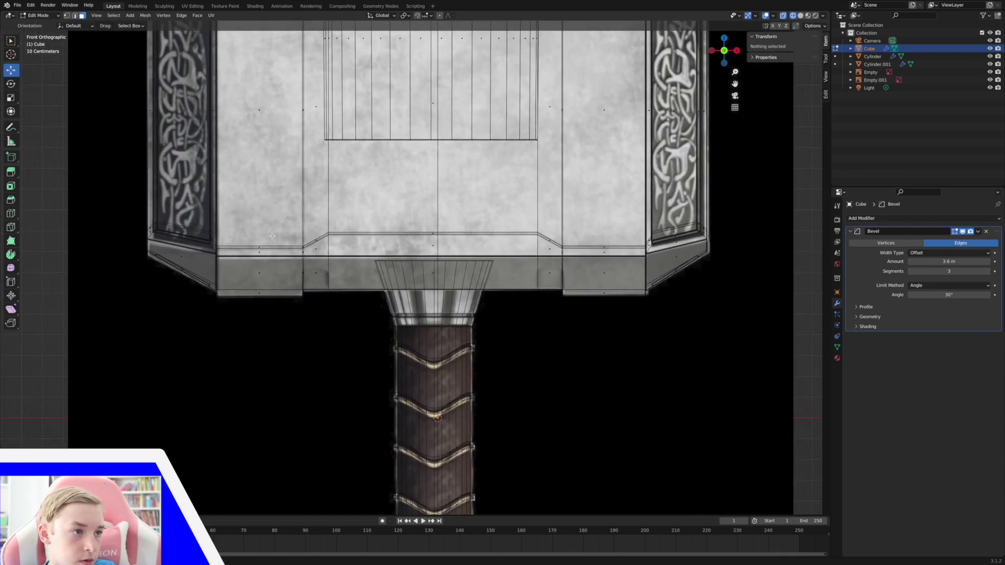
click(312, 247)
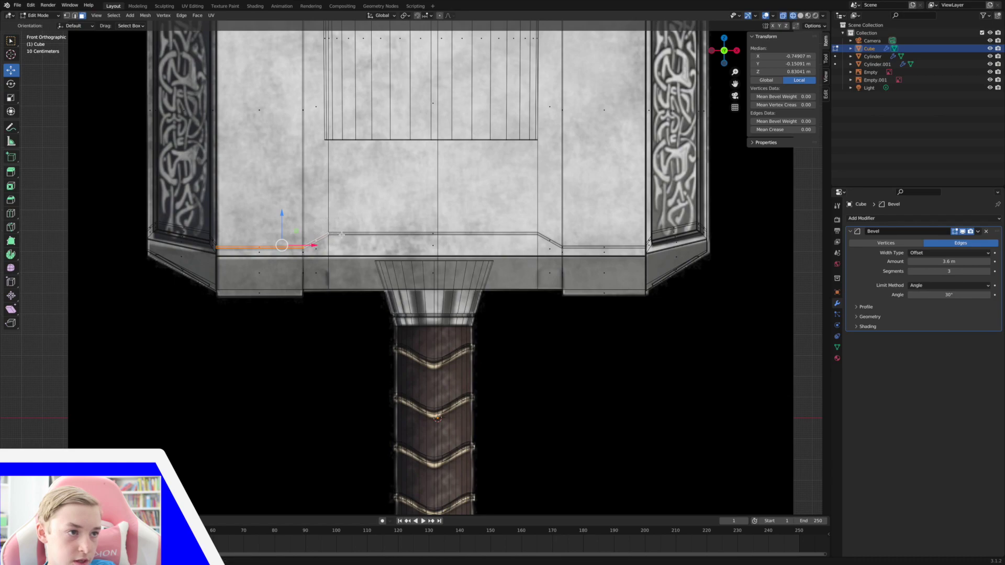
key(g)
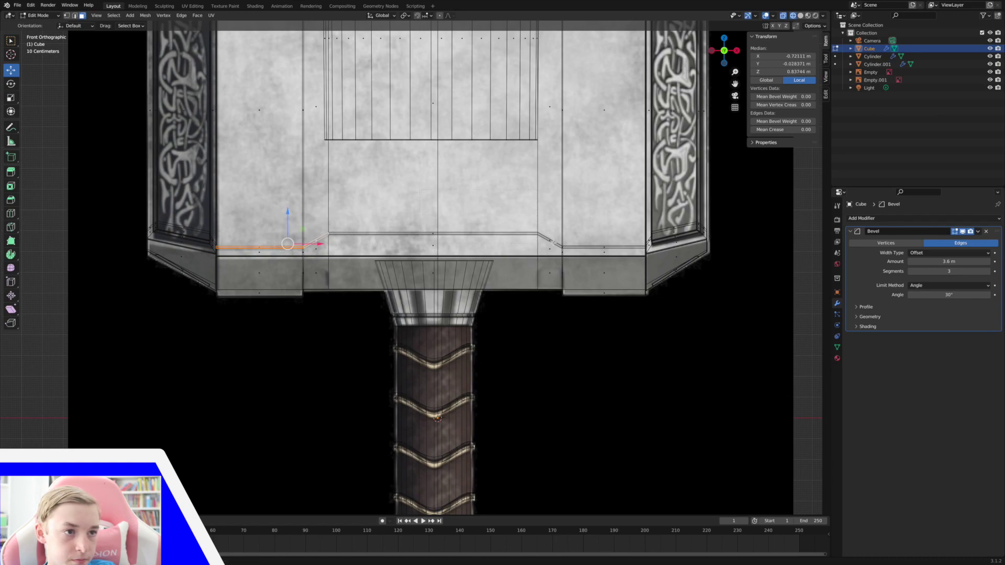
shift+drag(572, 238, 575, 239)
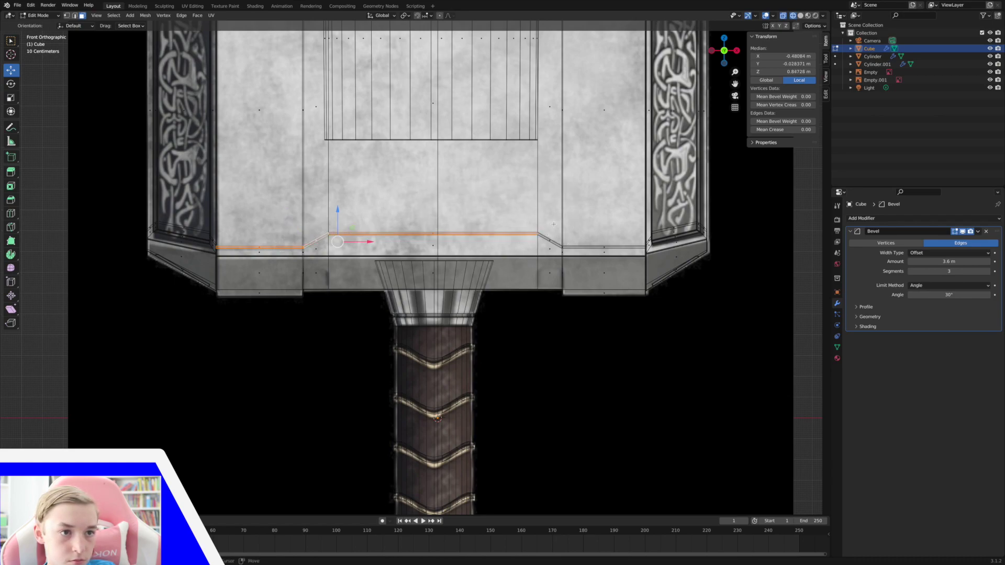
shift+click(575, 252)
shift+click(600, 247)
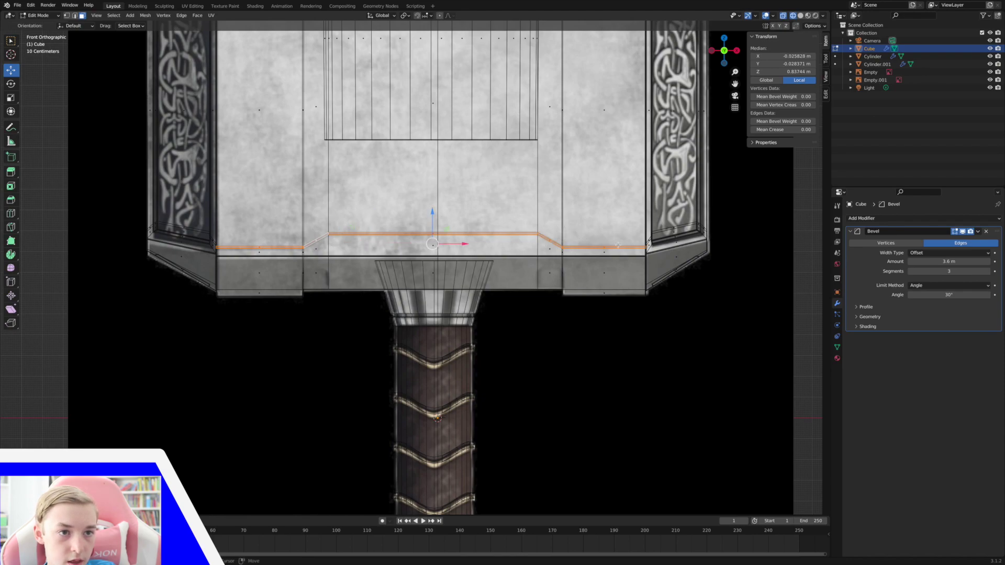
- Inset the selected groove faces by about 0.007 m, judging the thickness against the front reference image
middle_drag(601, 248, 669, 183)
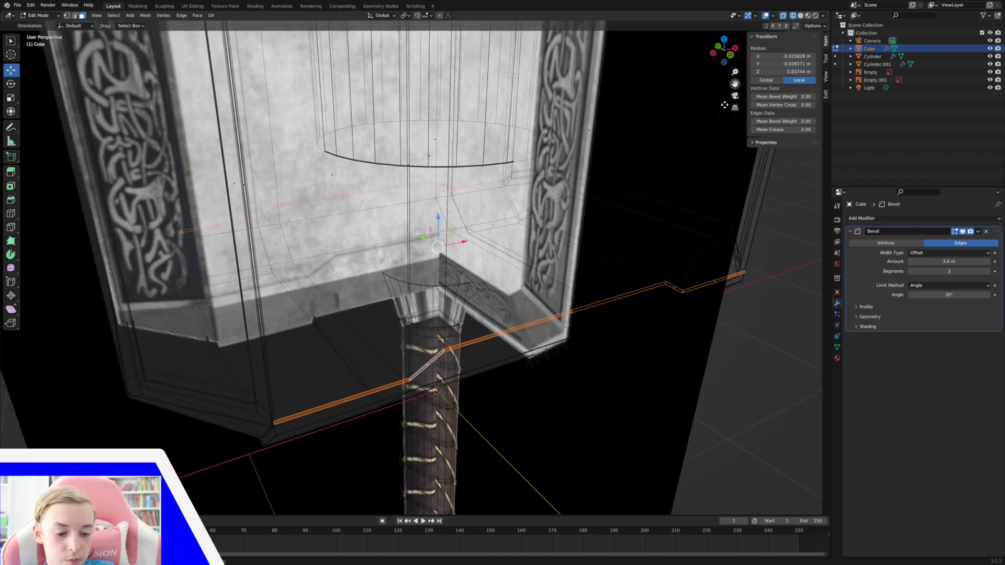
key(i)
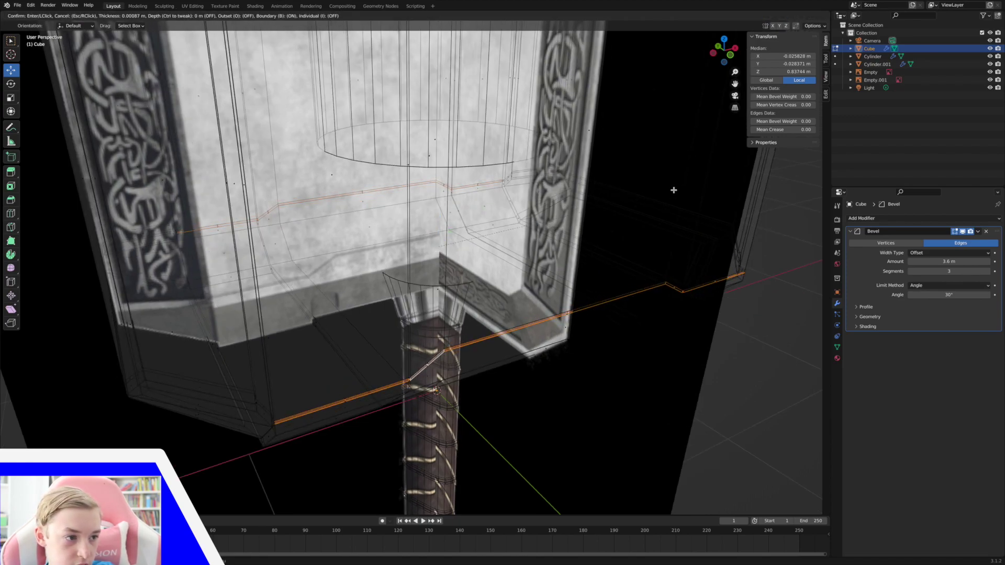
right_click(675, 189)
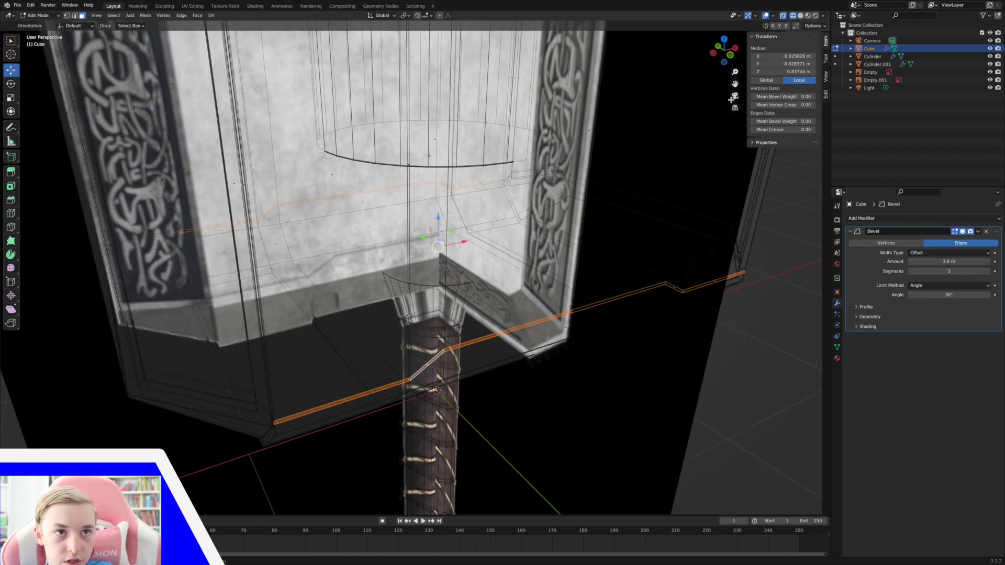
click(735, 61)
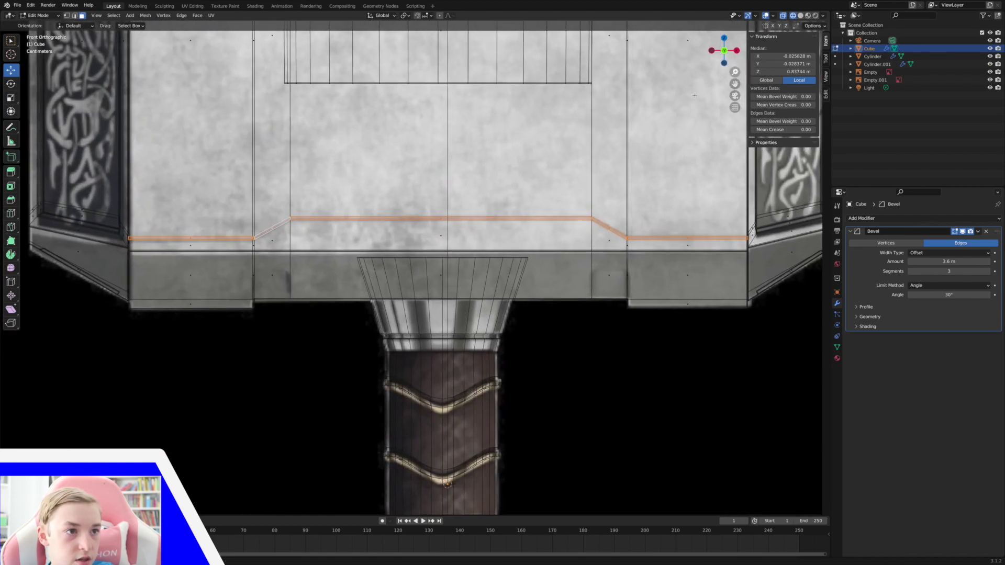
key(i)
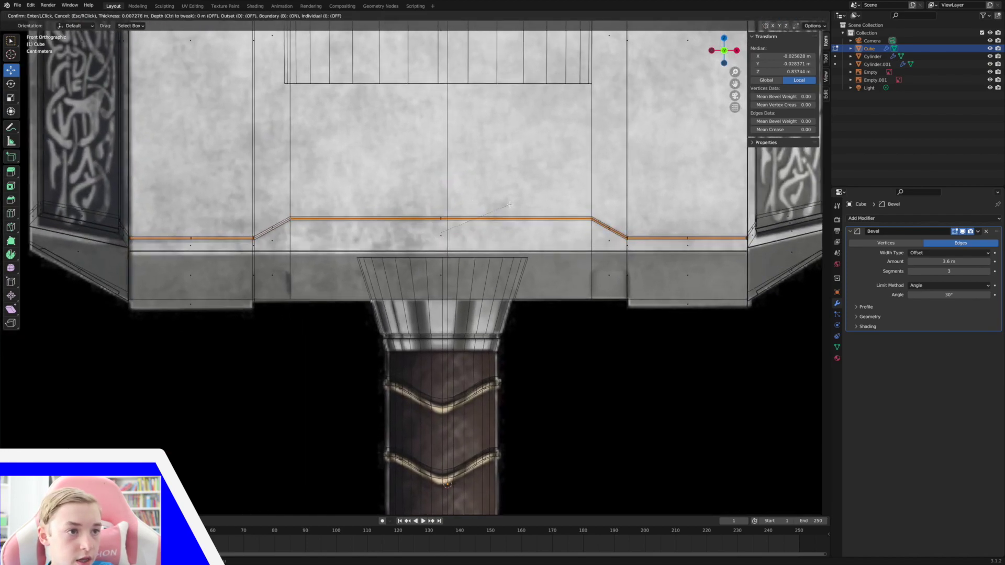
click(500, 209)
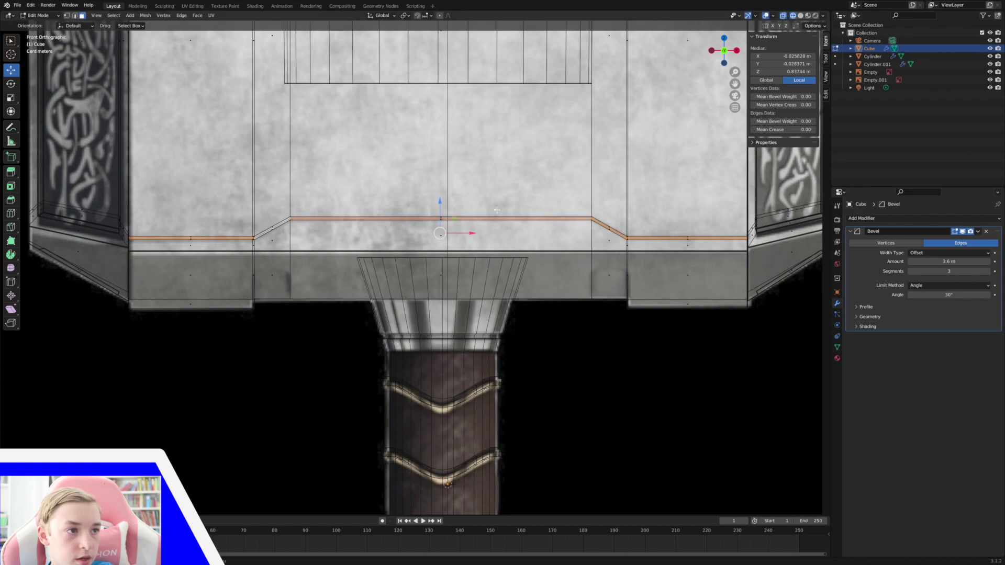
- In solid shading, scale the inset groove faces uniformly to about 0.98 to sink them into the head
click(801, 15)
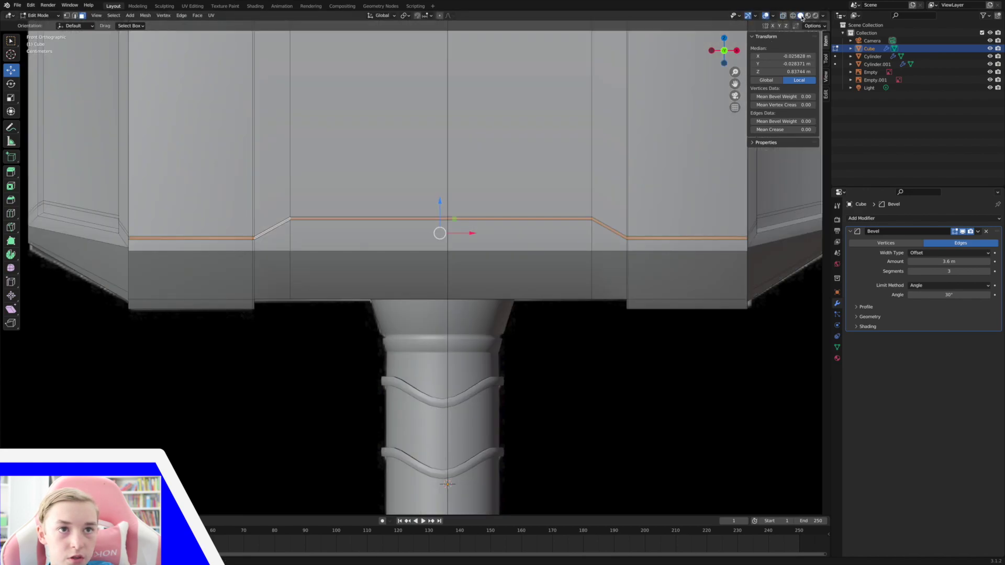
drag(735, 70, 734, 144)
middle_drag(547, 207, 586, 198)
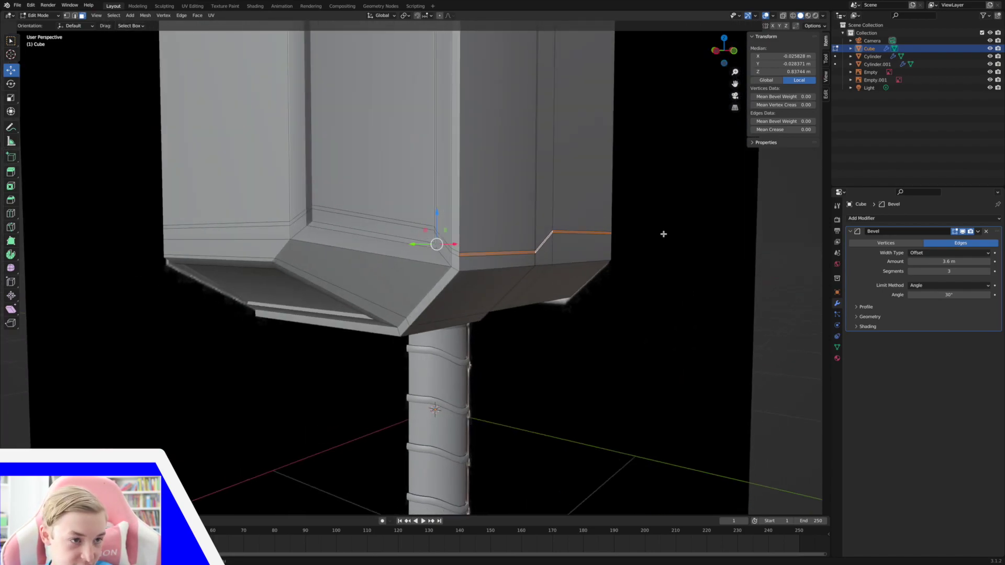
key(s)
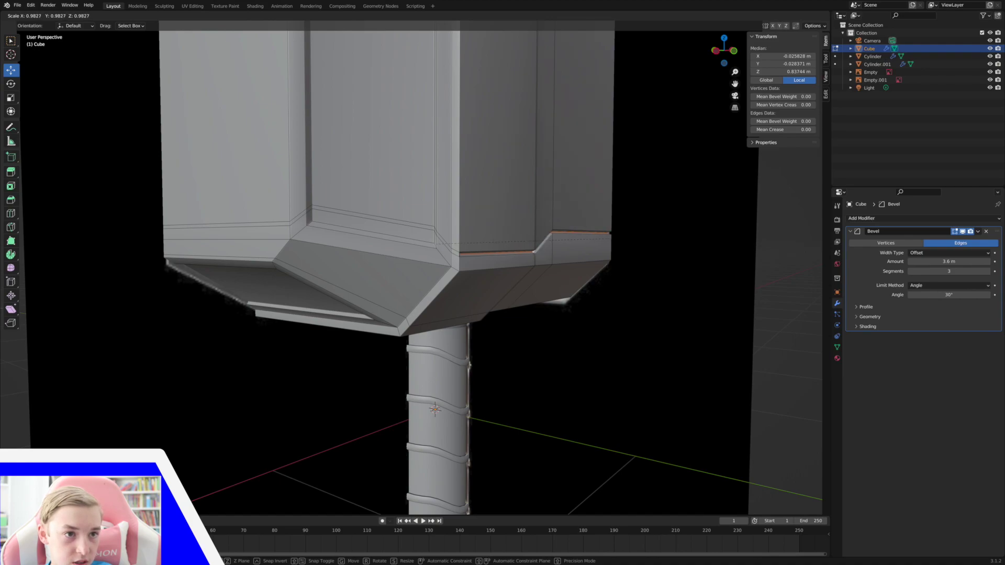
click(657, 237)
- Return to Object Mode, examine the recessed groove up close, and inspect the whole hammer with the viewport overlays hidden
key(Tab)
middle_drag(571, 240, 692, 235)
middle_drag(719, 166, 744, 59)
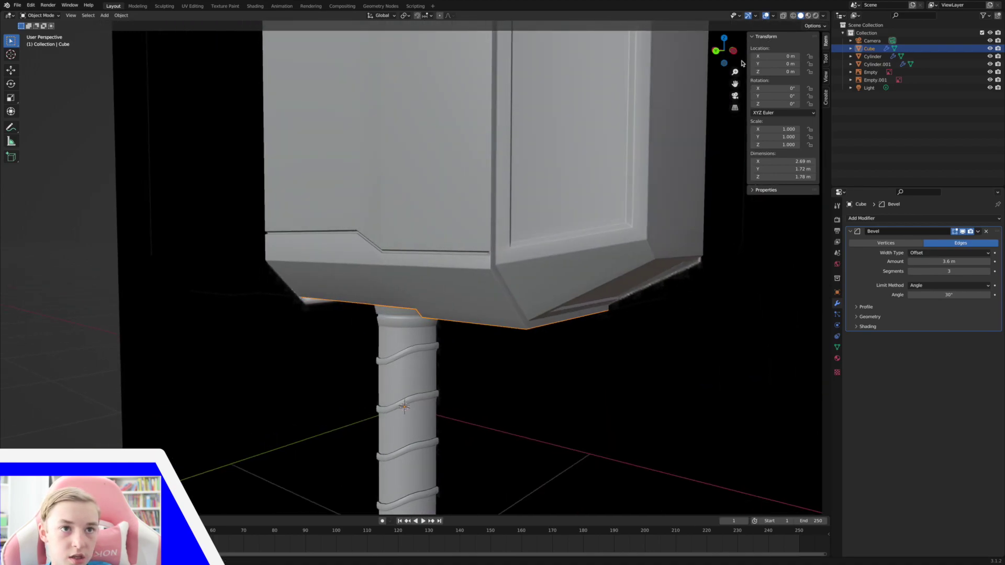
scroll(717, 99, down, 8)
middle_drag(717, 99, 700, 103)
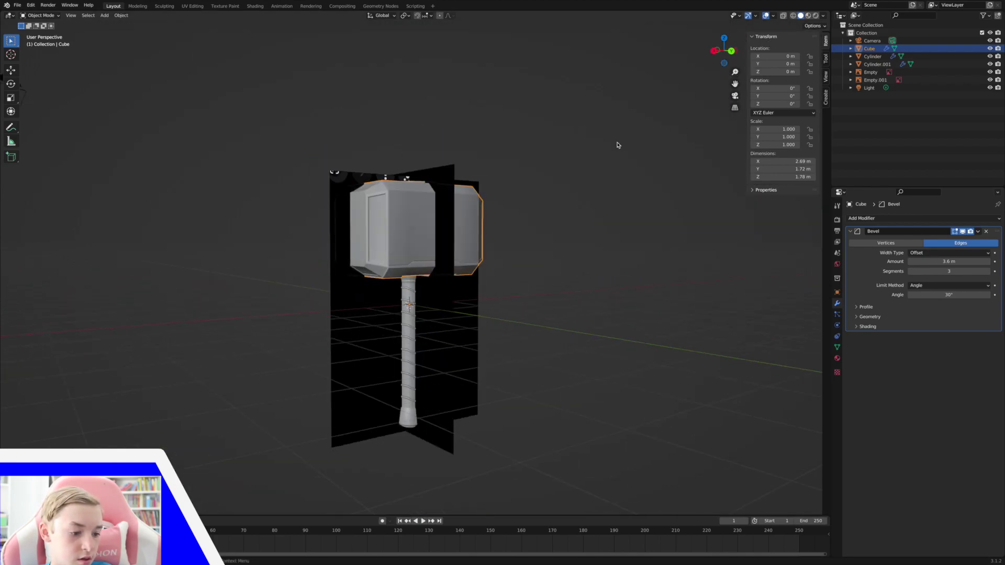
click(766, 16)
middle_drag(661, 214, 595, 225)
middle_drag(517, 279, 521, 278)
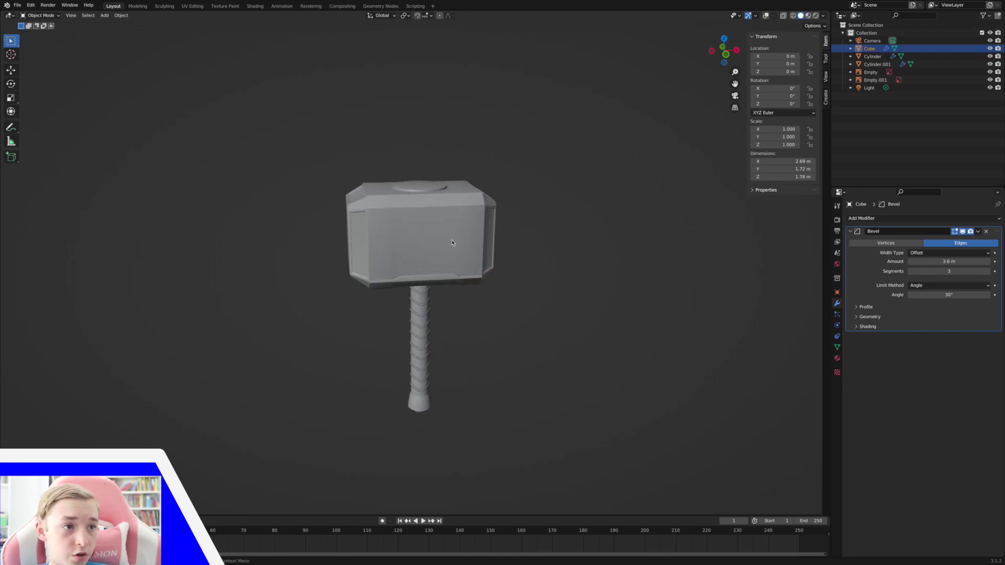